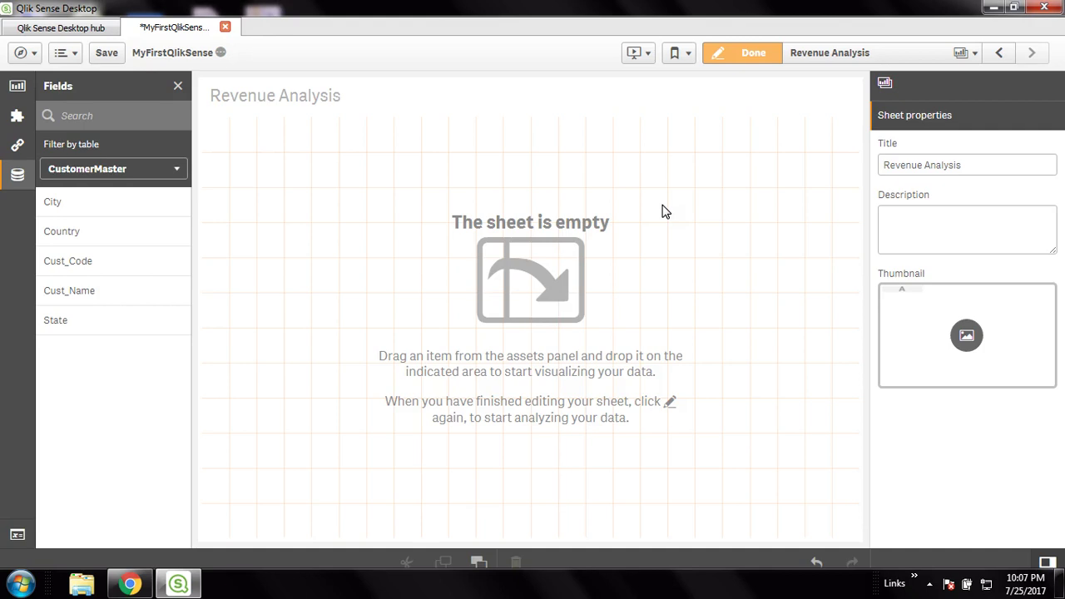
# Drag a bar chart from the Charts panel across the top of the Revenue Analysis sheet.
pyautogui.click(682, 183)
pyautogui.click(507, 297)
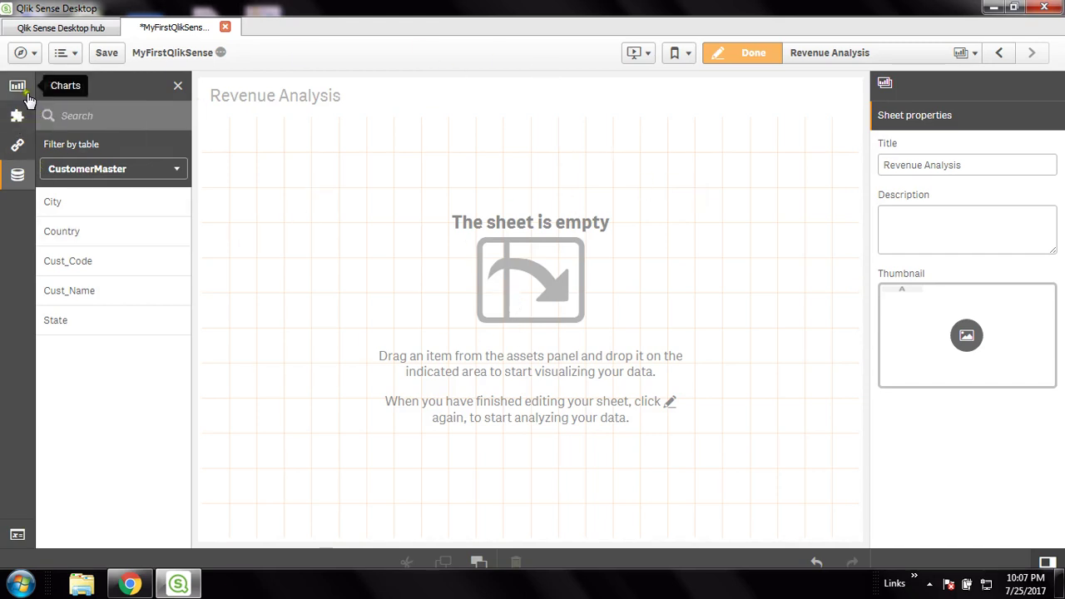
pyautogui.click(18, 86)
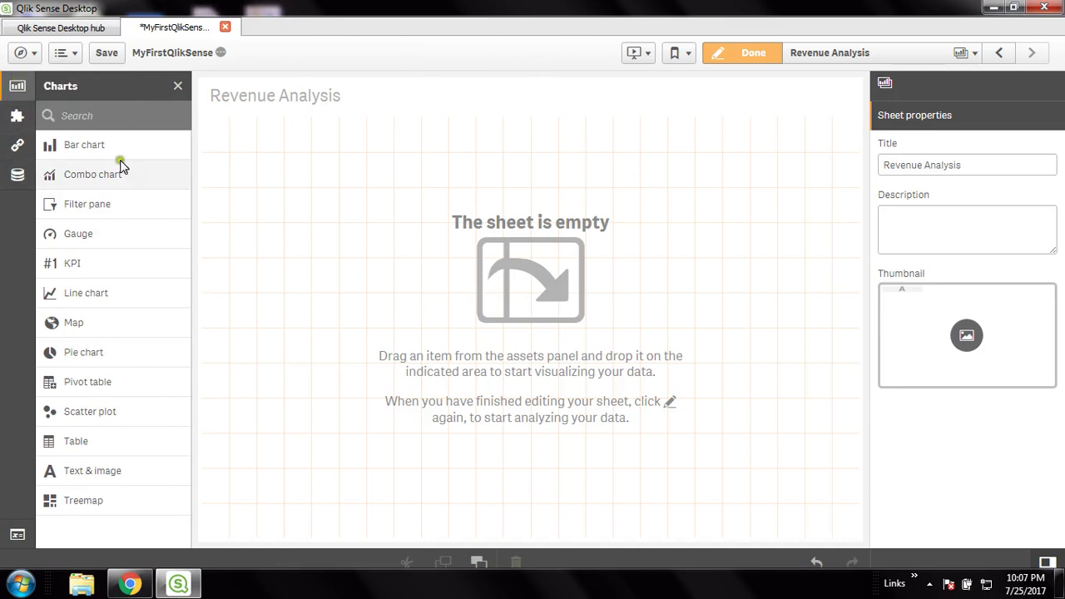
pyautogui.moveTo(122, 154); pyautogui.dragTo(416, 186)
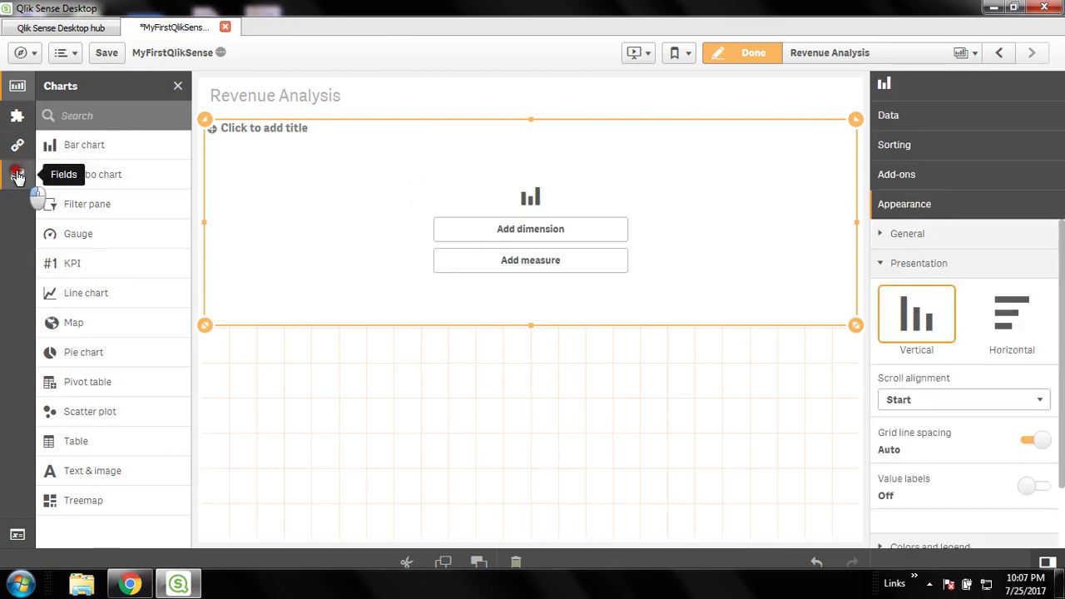
# Browse the Fields panel, filtering it by the Transaction and CustomerMaster tables.
pyautogui.click(17, 178)
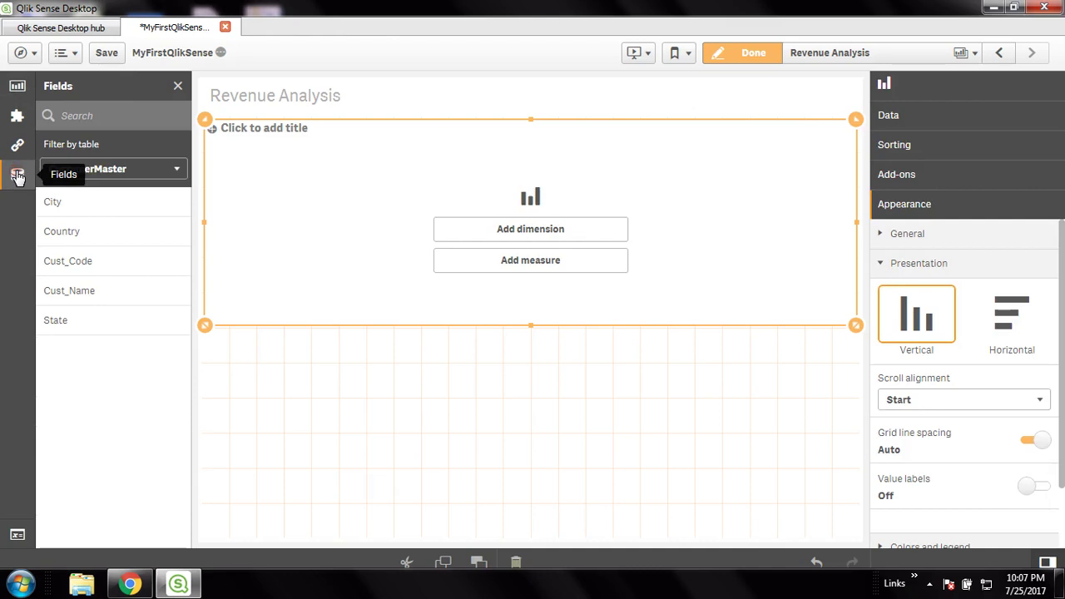
pyautogui.click(142, 171)
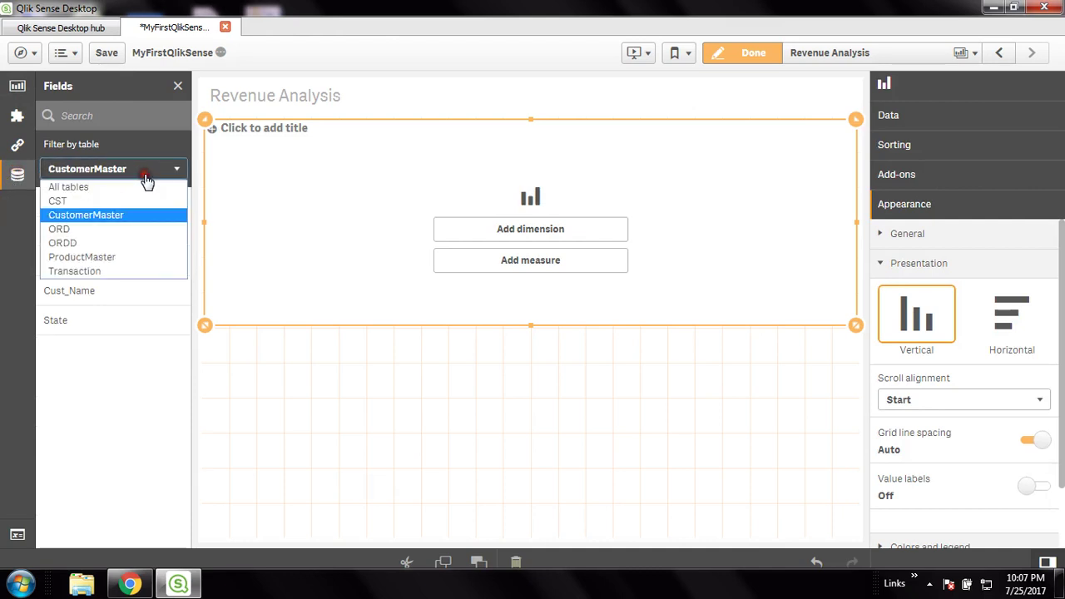
pyautogui.click(86, 275)
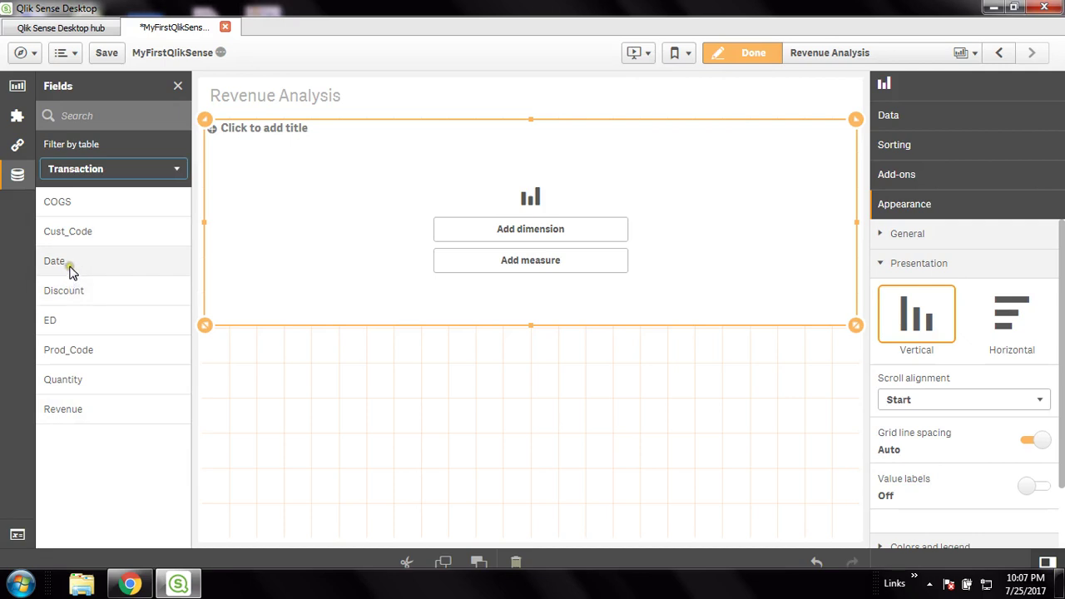
pyautogui.click(149, 174)
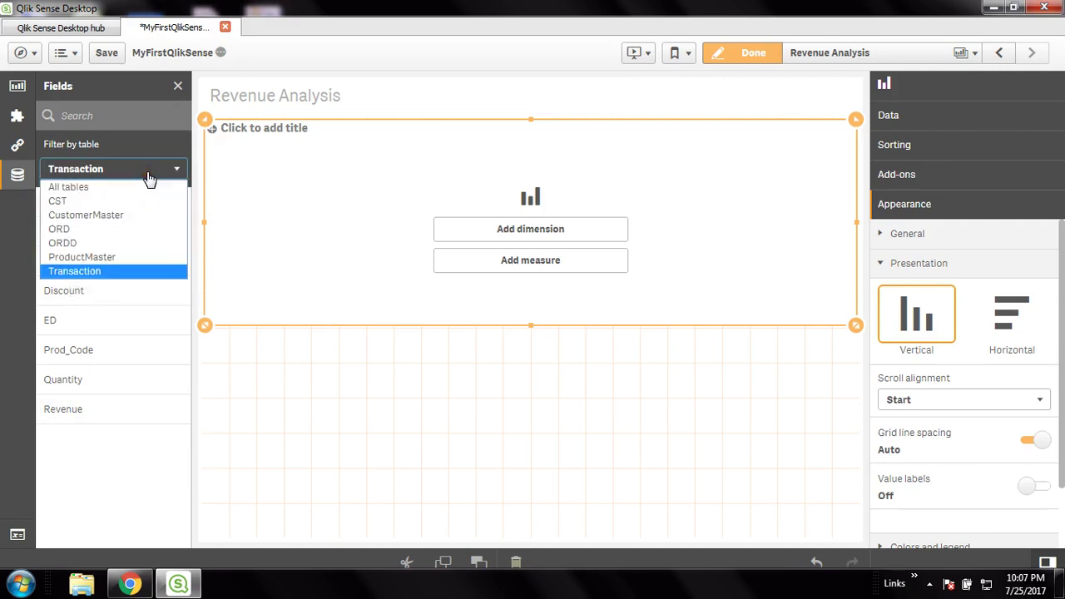
pyautogui.click(78, 447)
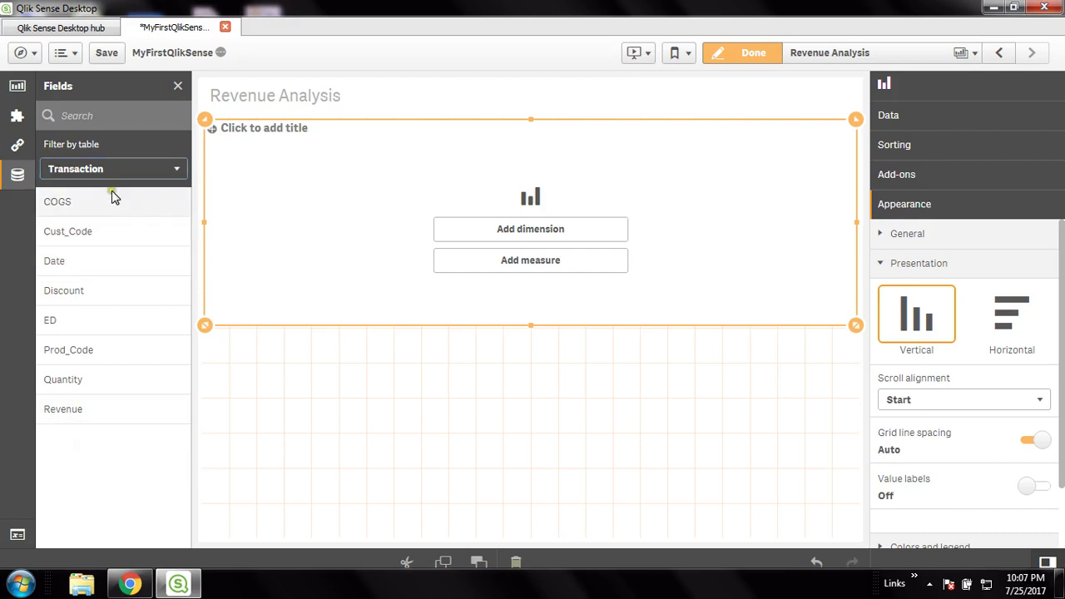
pyautogui.click(50, 172)
pyautogui.click(104, 215)
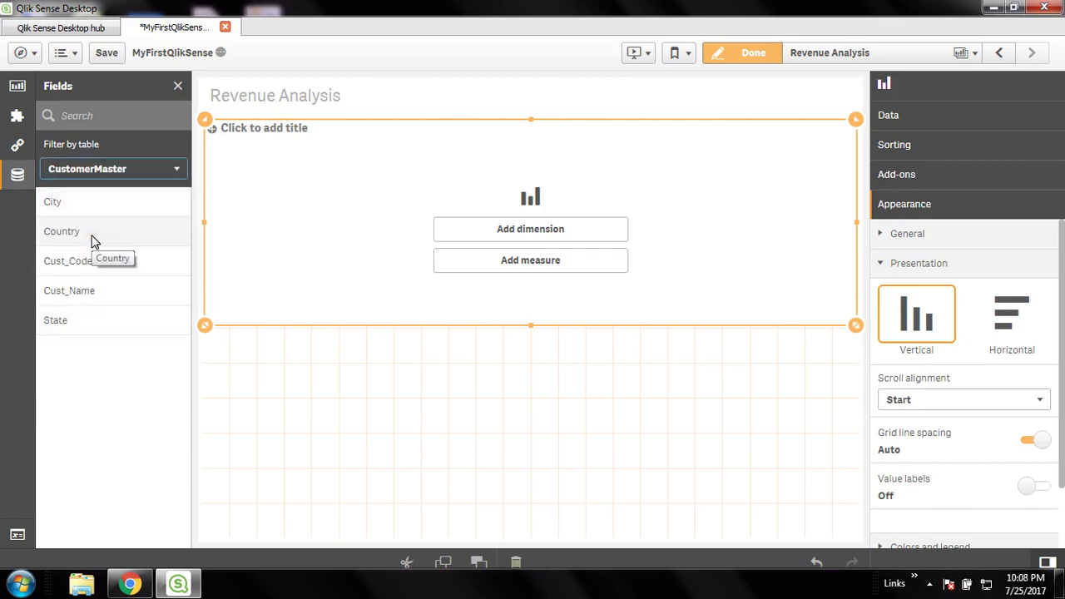
# Add Country as the chart's dimension and filter the field list to the Transaction table.
pyautogui.moveTo(62, 233); pyautogui.dragTo(499, 231)
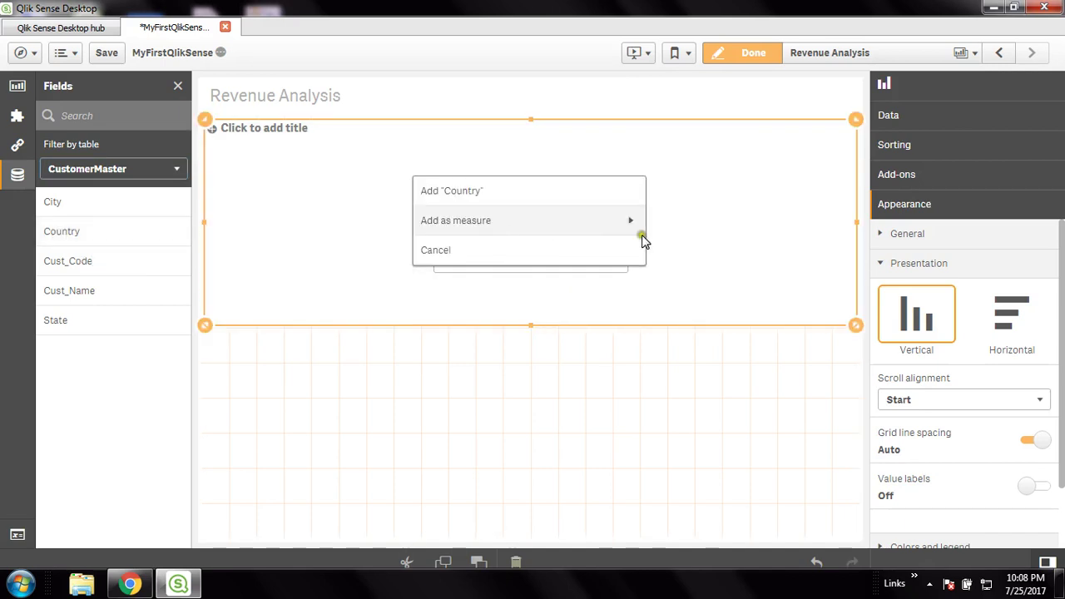
pyautogui.click(491, 190)
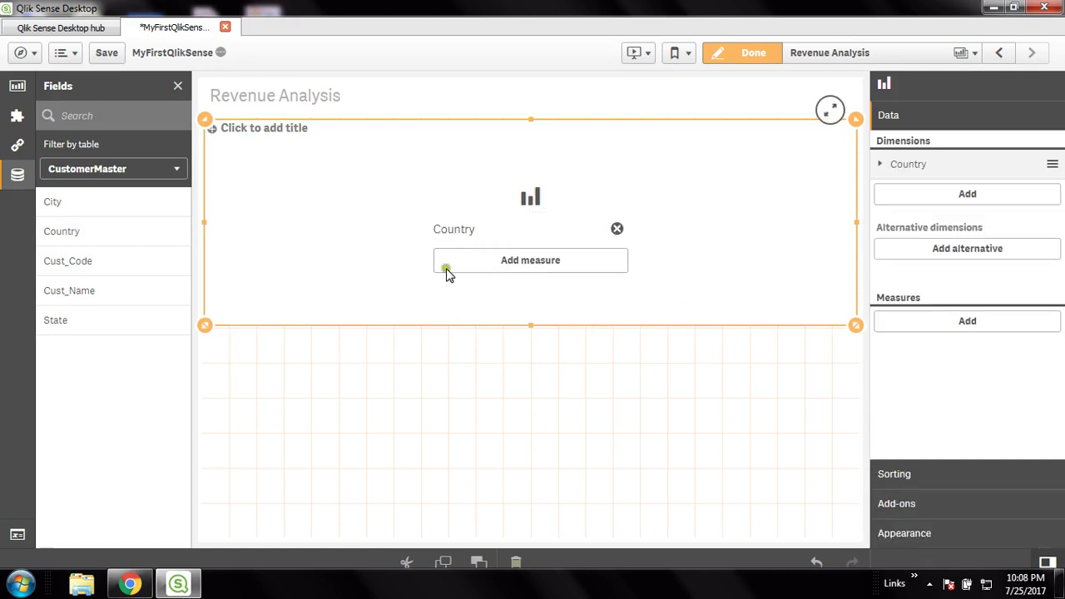
pyautogui.click(155, 182)
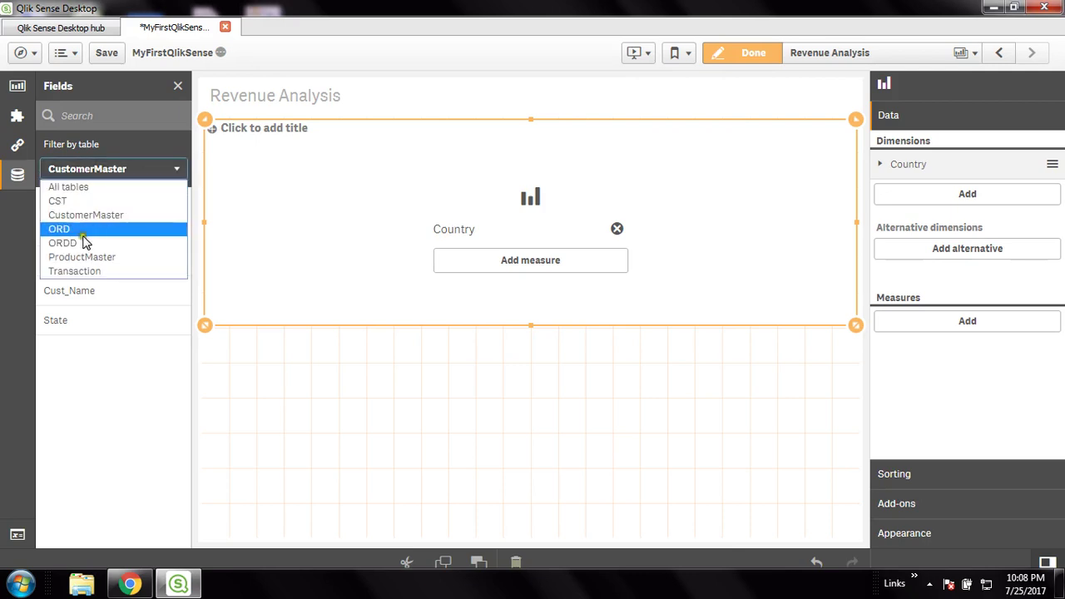
pyautogui.click(93, 280)
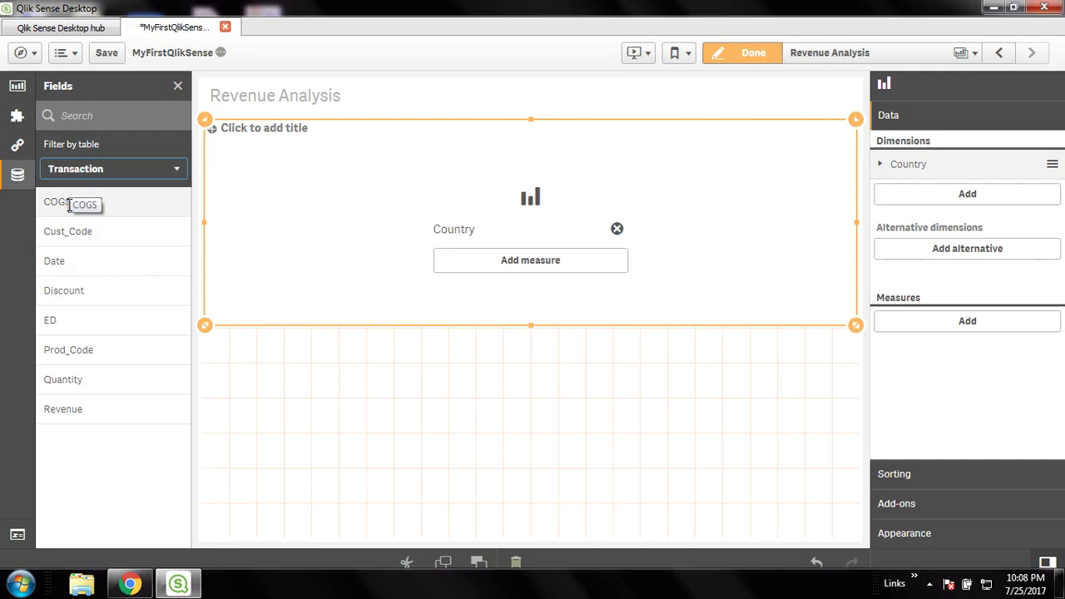
# Drop COGS onto the chart and add it as the Sum(COGS) measure.
pyautogui.moveTo(71, 204); pyautogui.dragTo(557, 264)
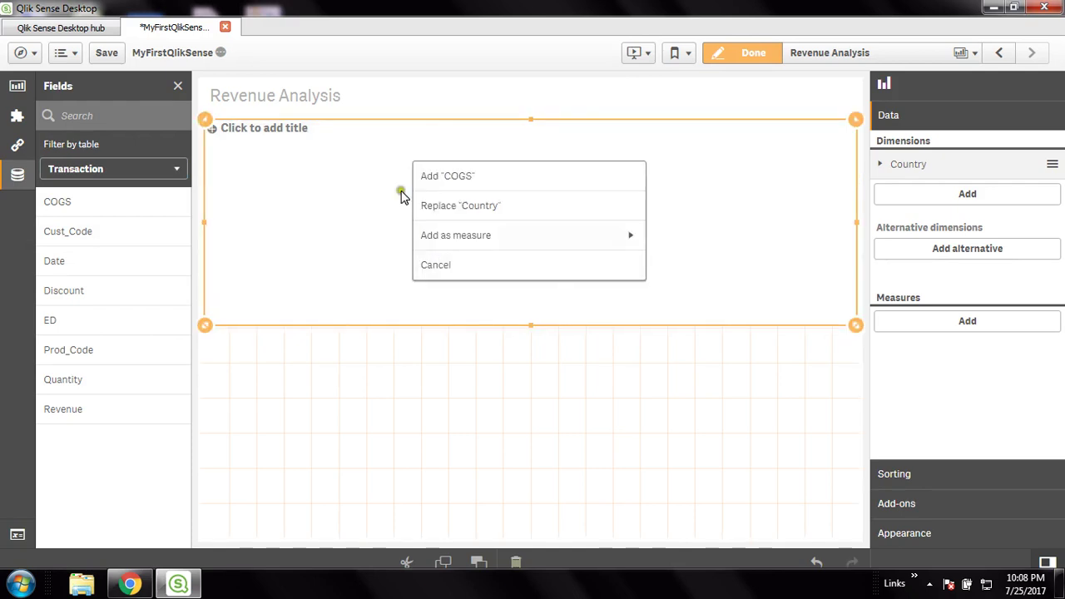
pyautogui.click(492, 243)
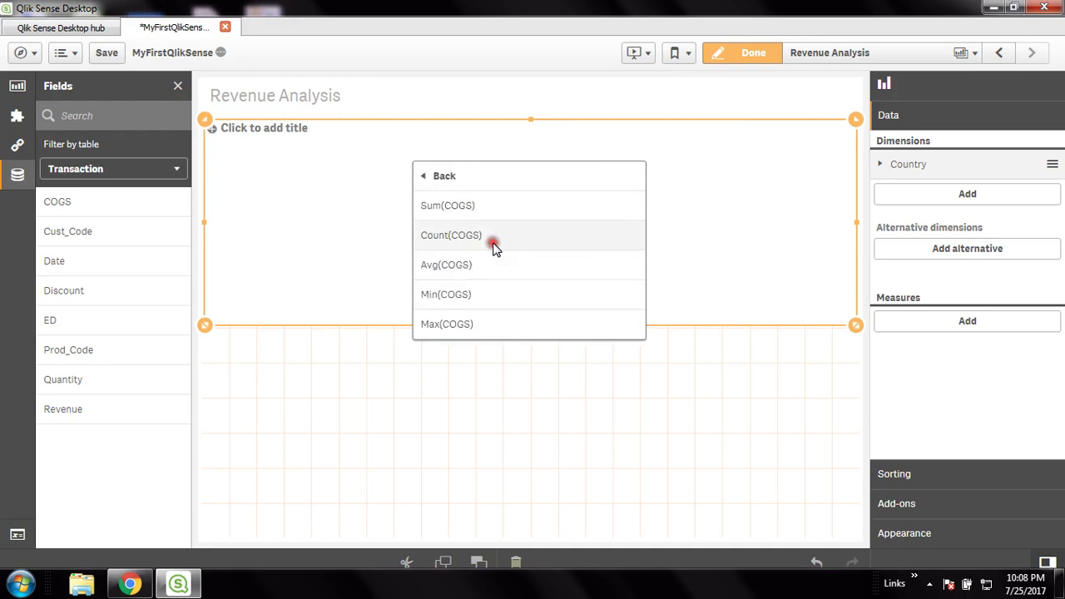
pyautogui.click(467, 206)
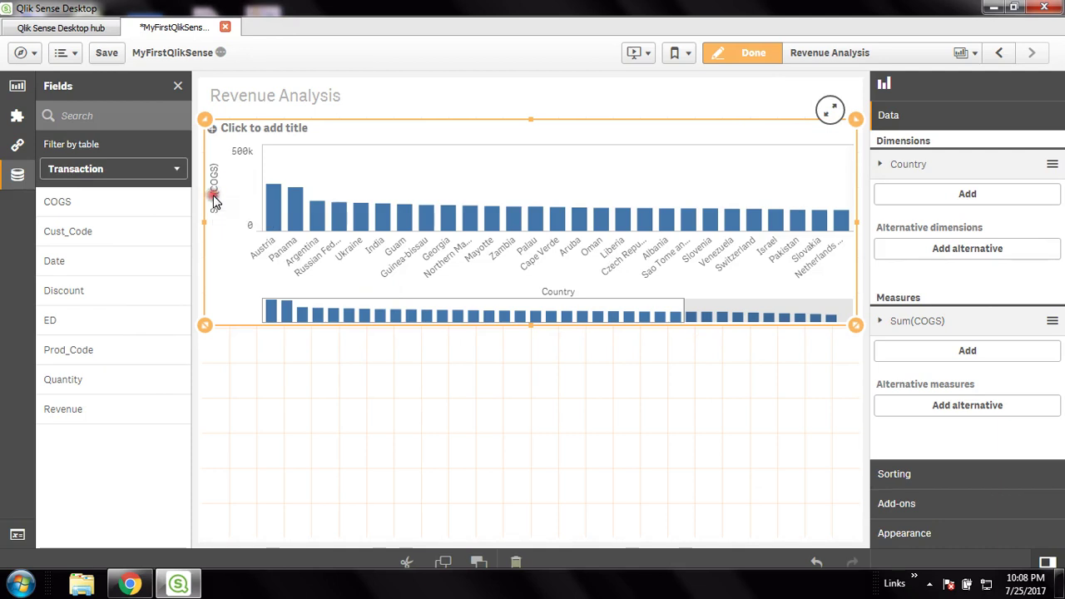
# Give the chart's Sum(COGS) measure the label 'Sales' in its Data properties.
pyautogui.click(675, 426)
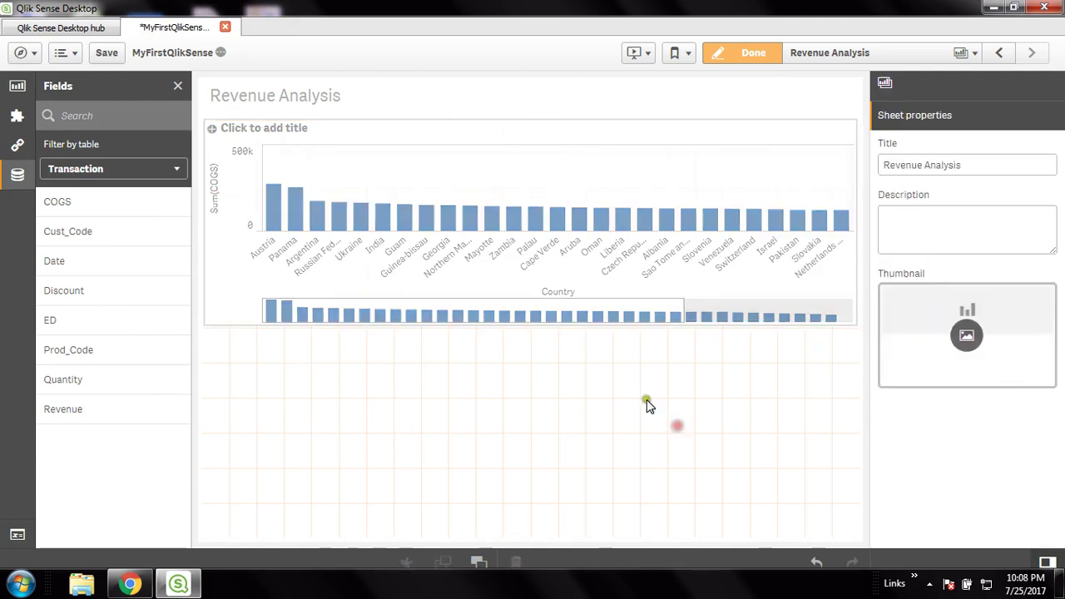
pyautogui.click(739, 129)
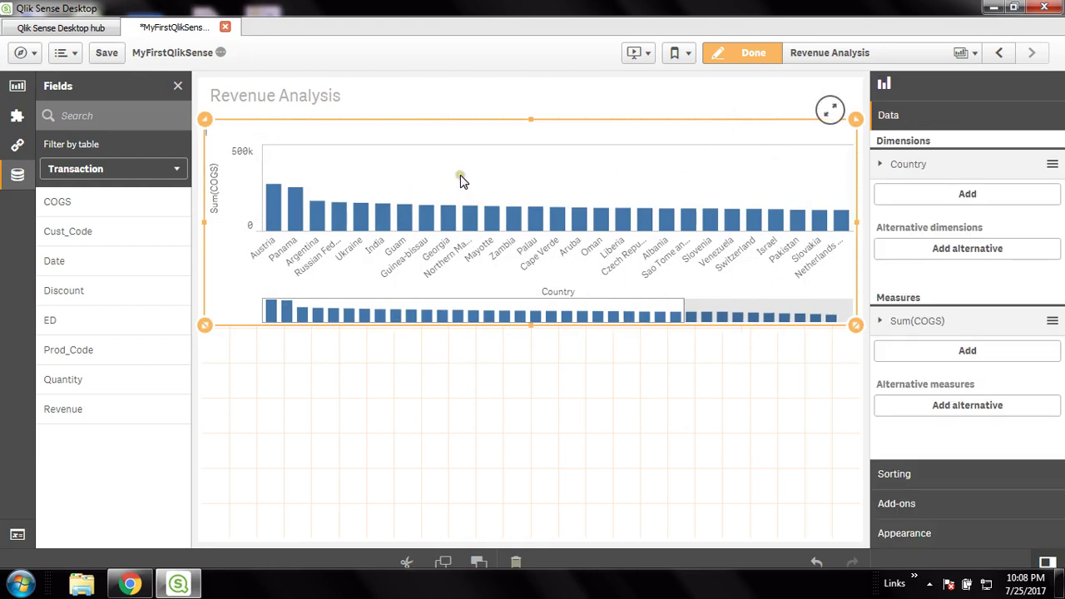
pyautogui.click(879, 320)
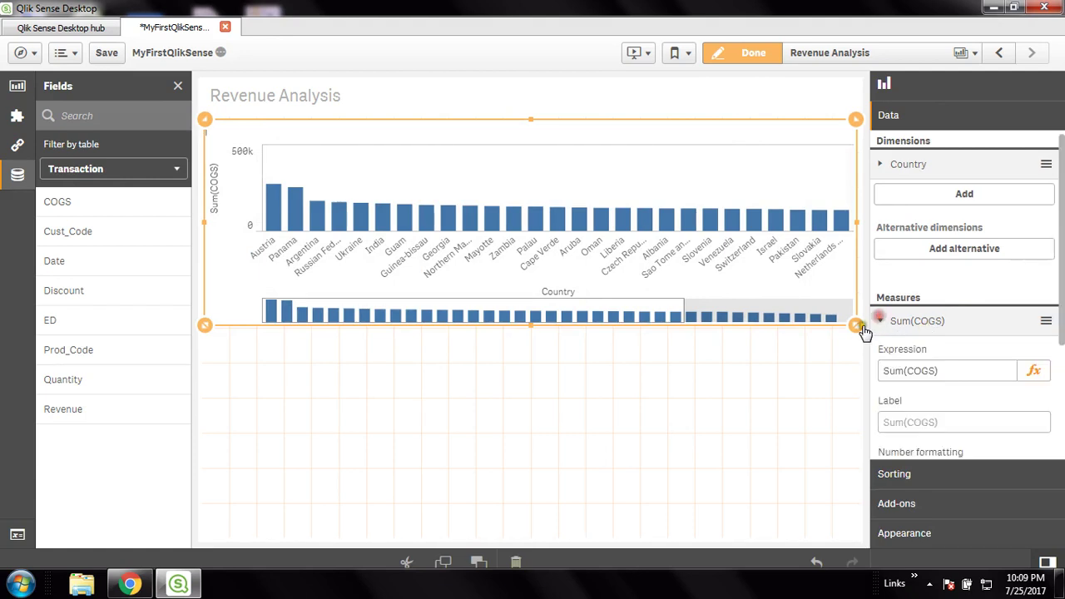
pyautogui.click(972, 424)
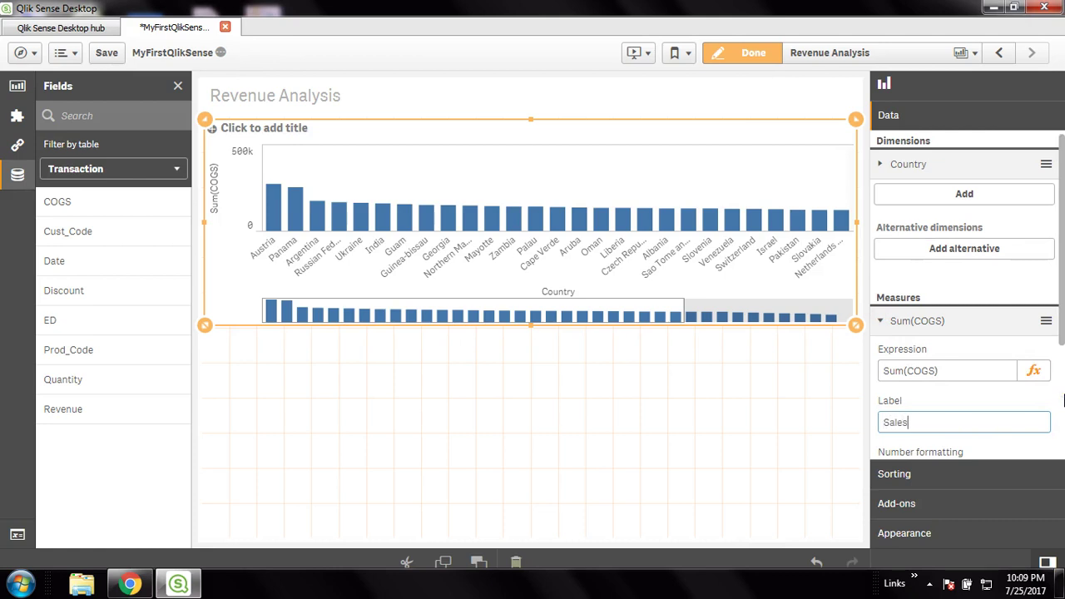
pyautogui.click(963, 395)
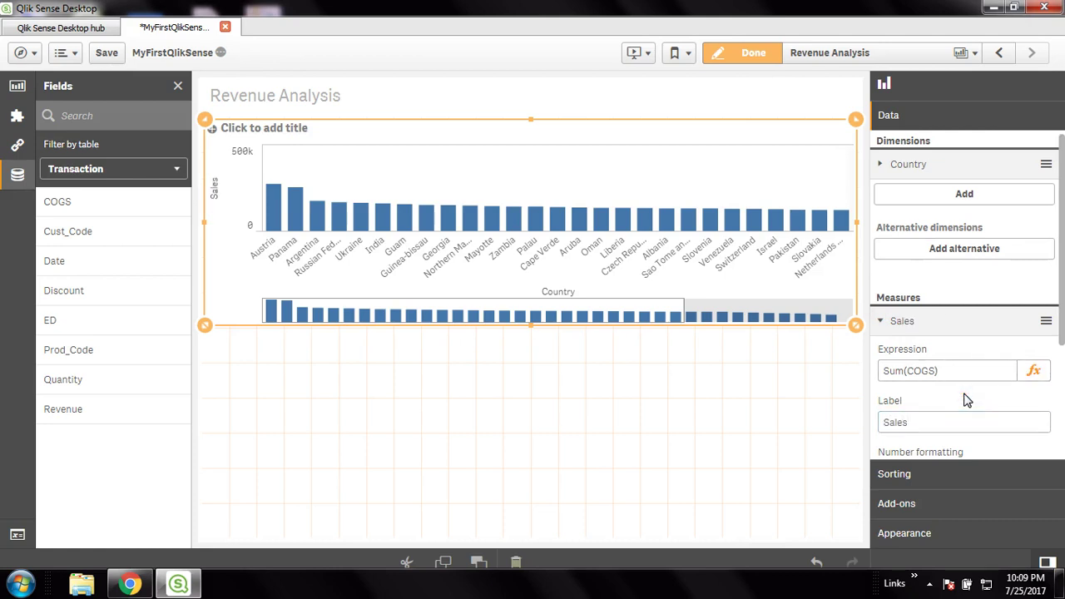
pyautogui.click(945, 393)
# Switch the Sales measure's number formatting to Number.
pyautogui.scroll(-2, 996, 403)
pyautogui.click(1032, 398)
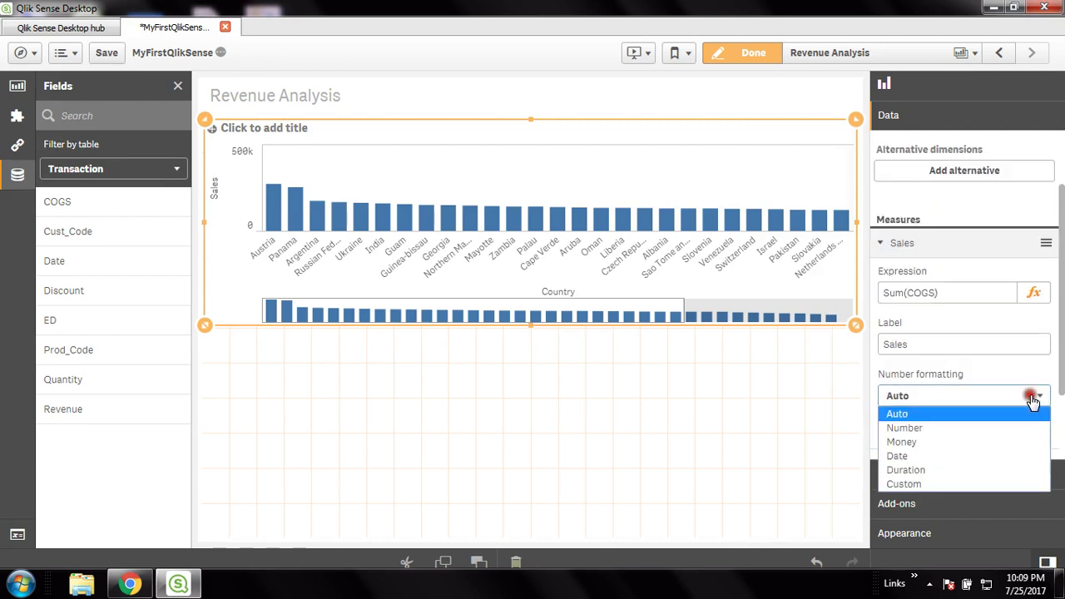
pyautogui.click(934, 427)
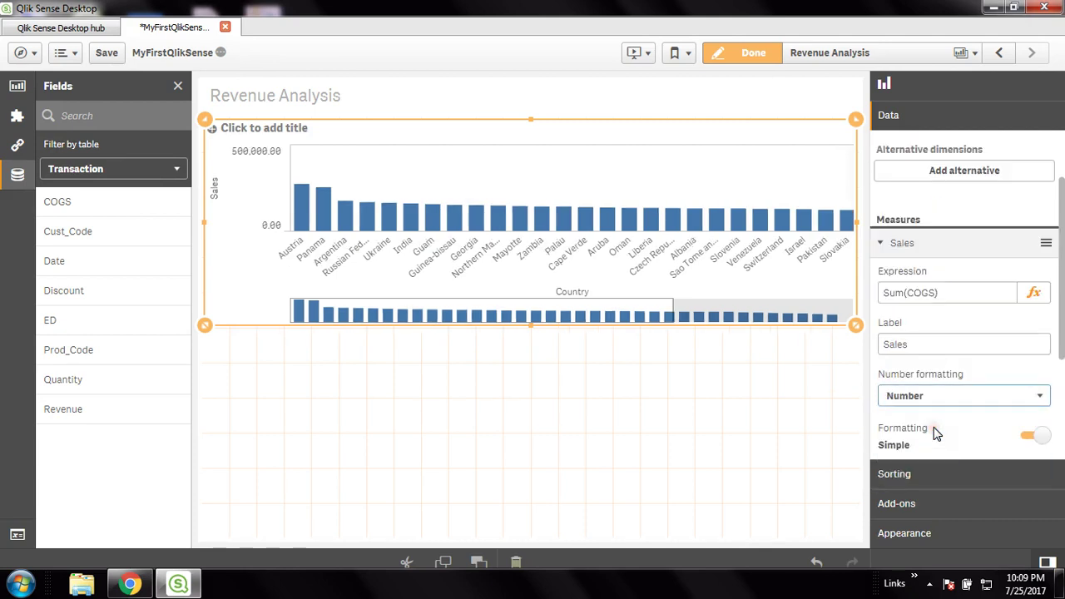
pyautogui.click(986, 406)
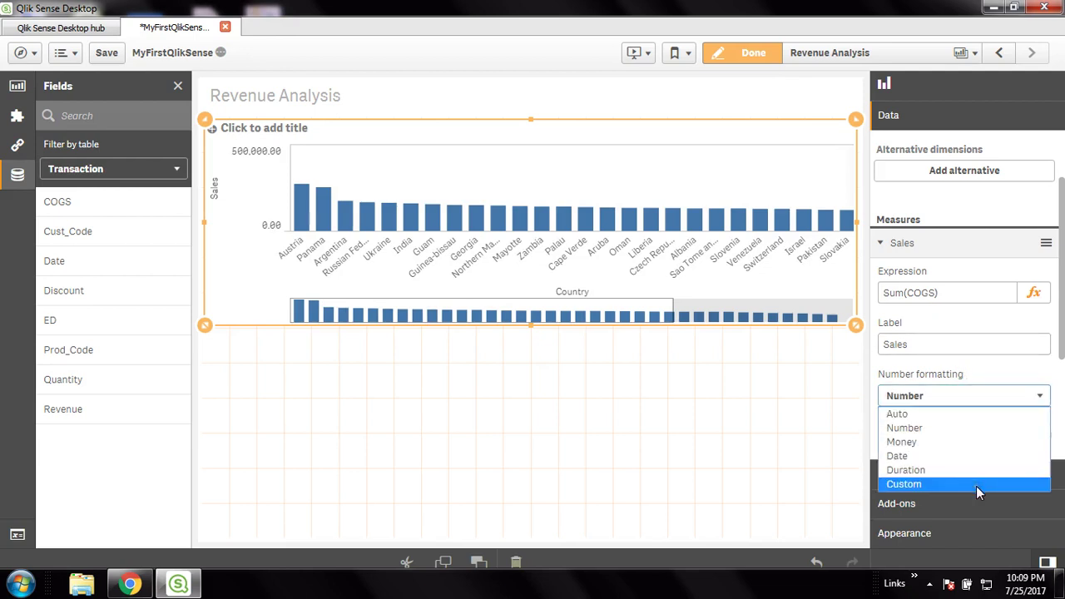
pyautogui.click(966, 439)
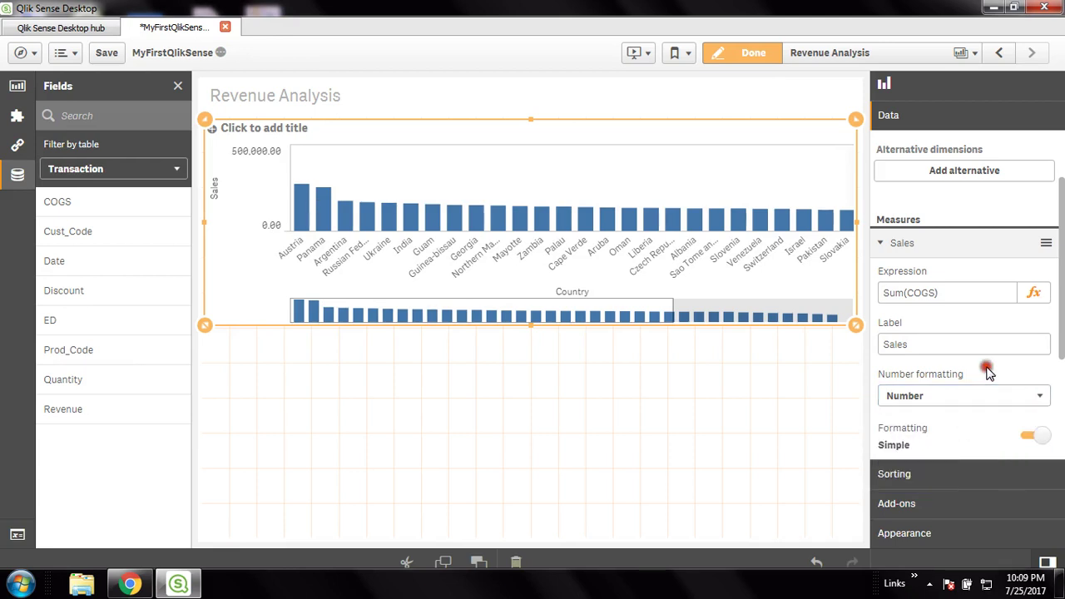
# Try the 1,000.12 and 12.3% formats, settling on the simple 1,000 pattern.
pyautogui.scroll(-1, 1006, 395)
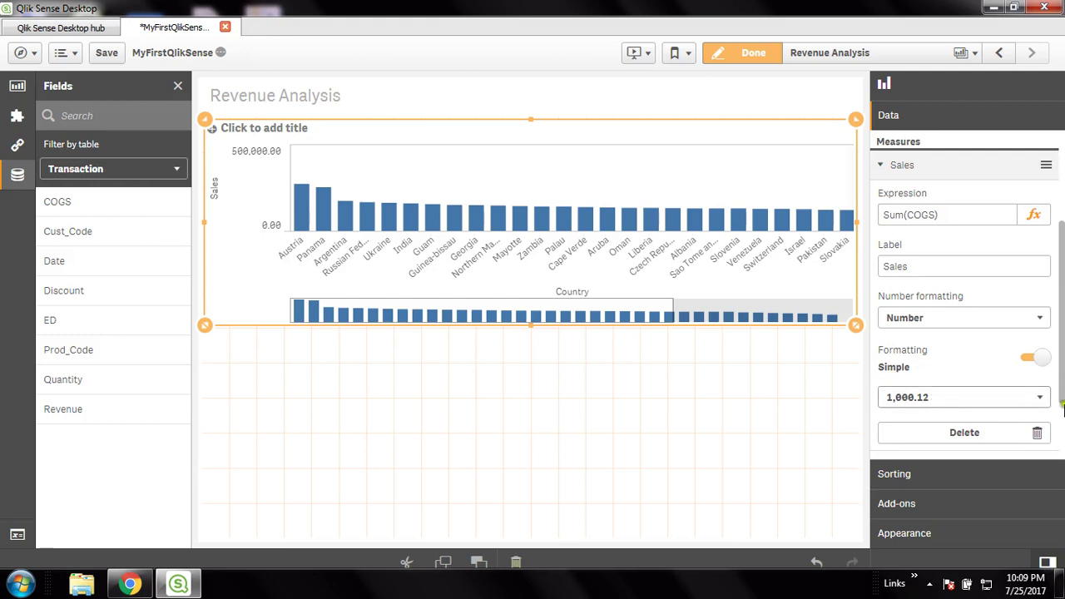
pyautogui.click(1040, 398)
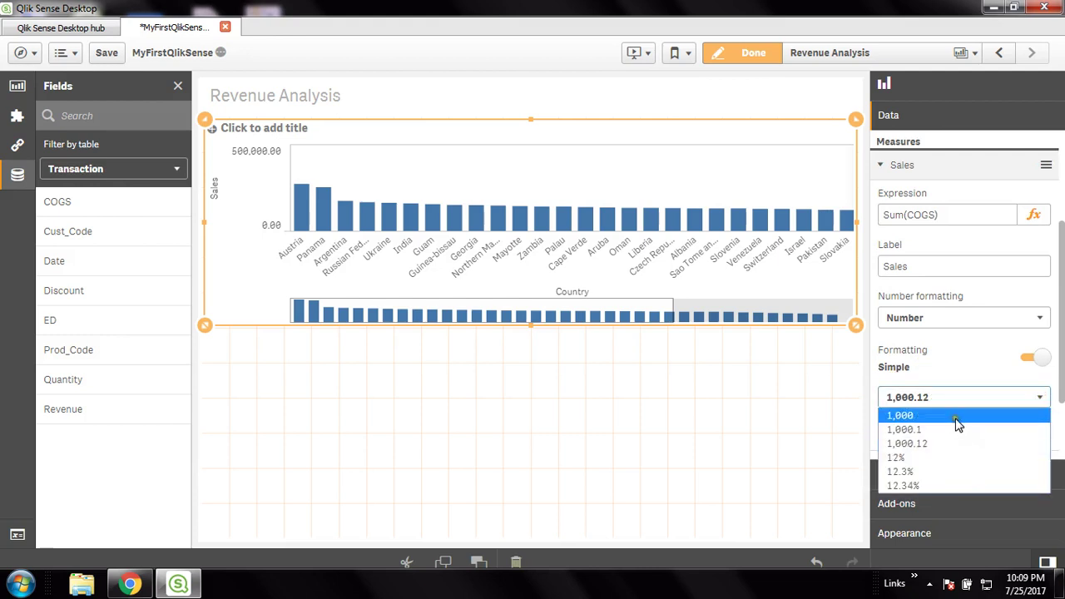
pyautogui.click(955, 419)
pyautogui.click(1031, 400)
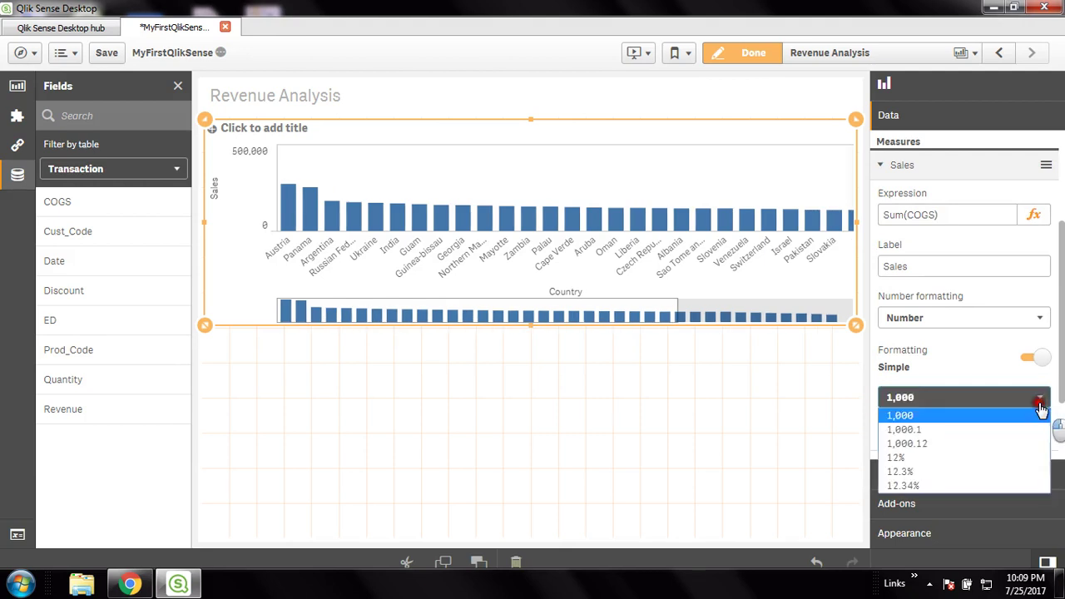
pyautogui.click(957, 443)
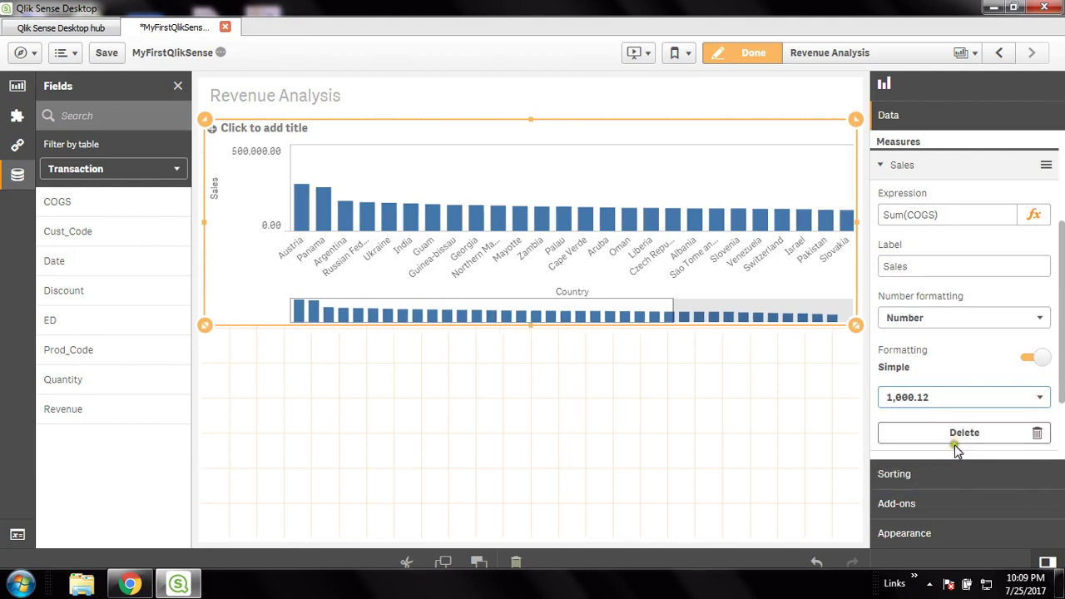
pyautogui.click(1028, 400)
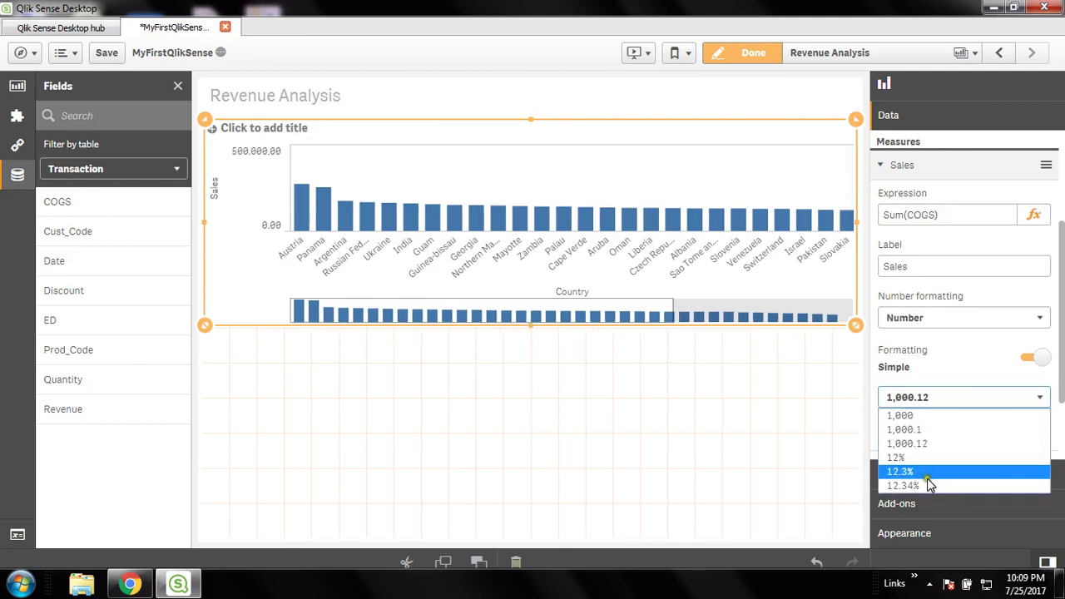
pyautogui.click(935, 423)
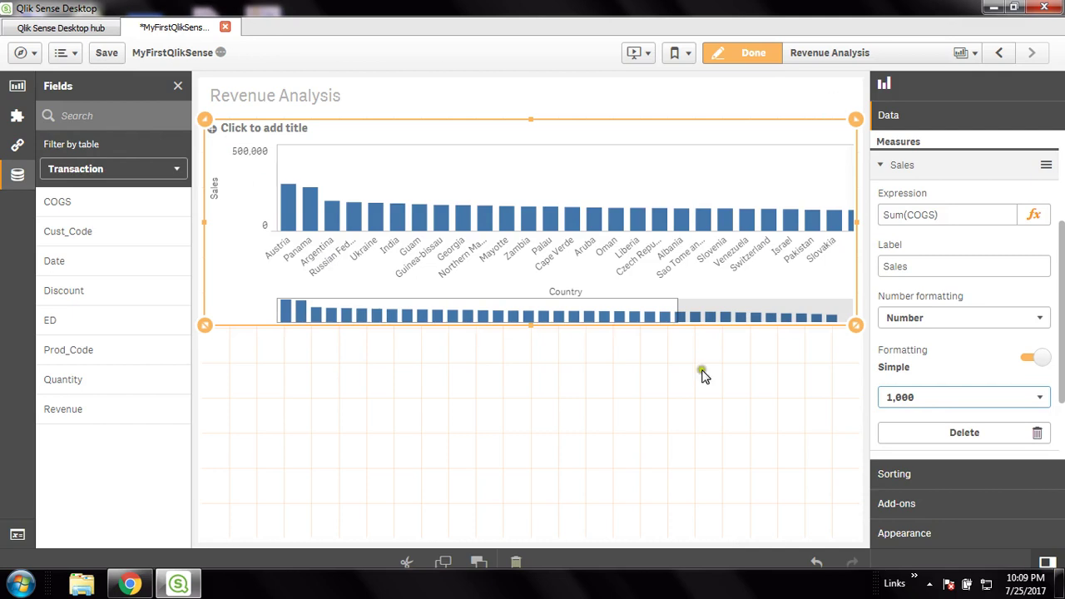
pyautogui.scroll(-1, 988, 381)
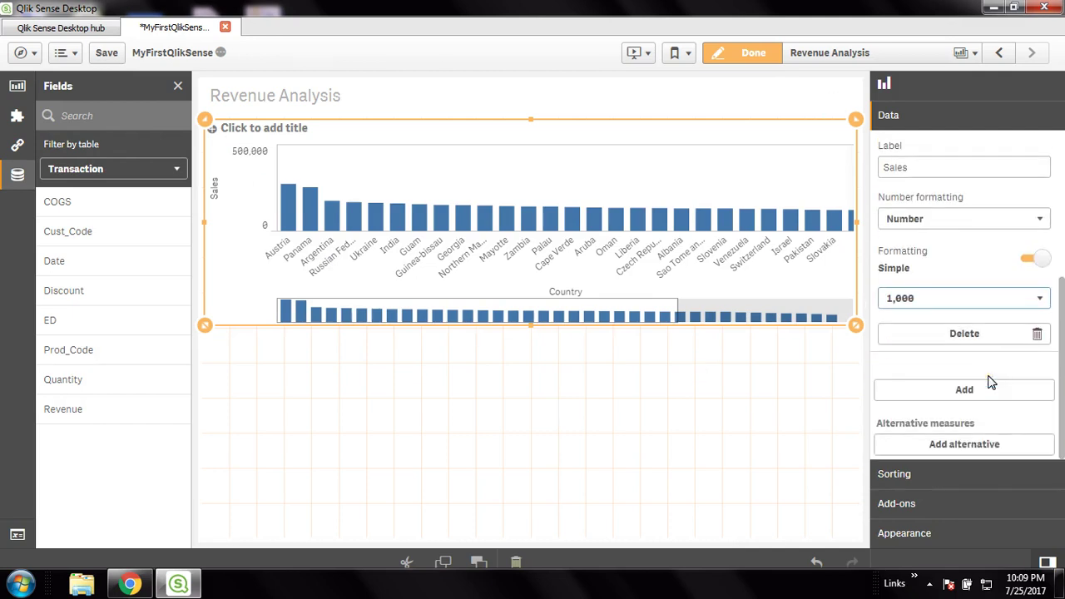
pyautogui.scroll(1, 988, 379)
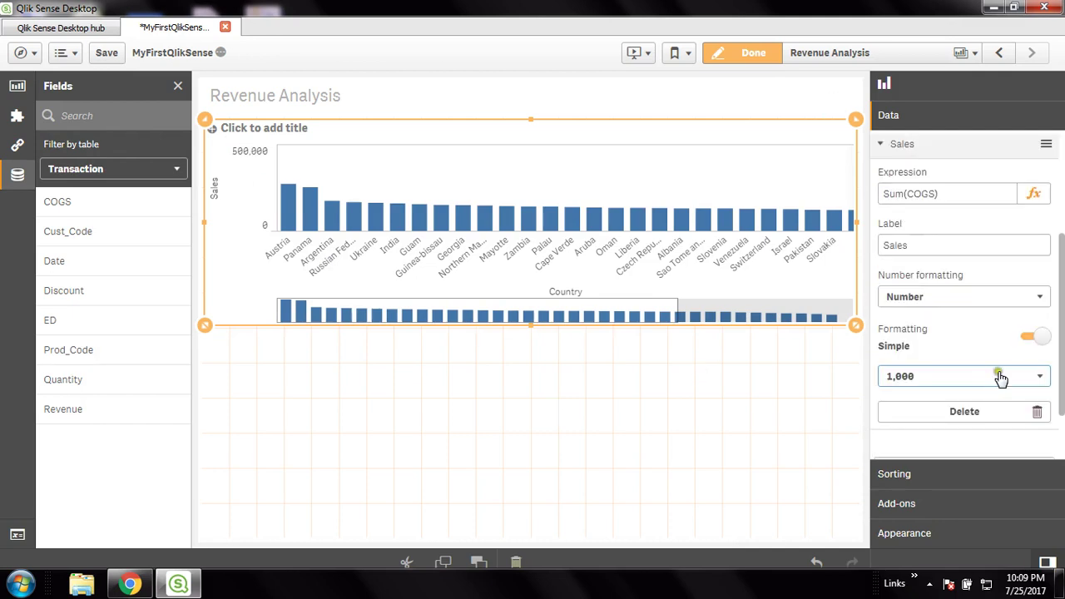
pyautogui.scroll(1, 998, 376)
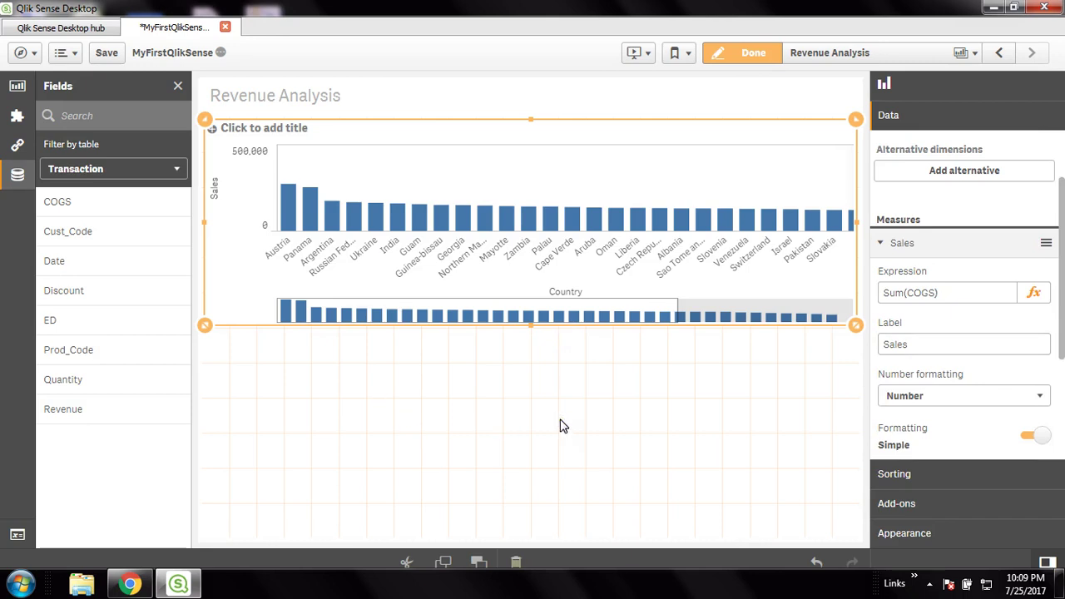
# Filter the field list to the CustomerMaster table and briefly expand the Country dimension.
pyautogui.click(769, 398)
pyautogui.click(754, 435)
pyautogui.click(649, 312)
pyautogui.click(125, 179)
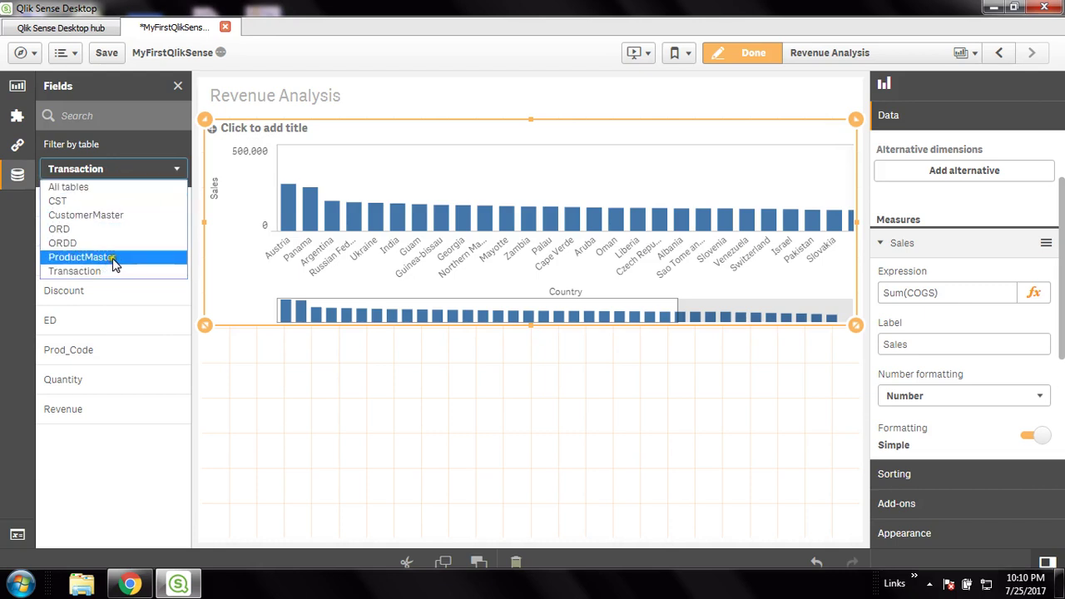
pyautogui.click(121, 214)
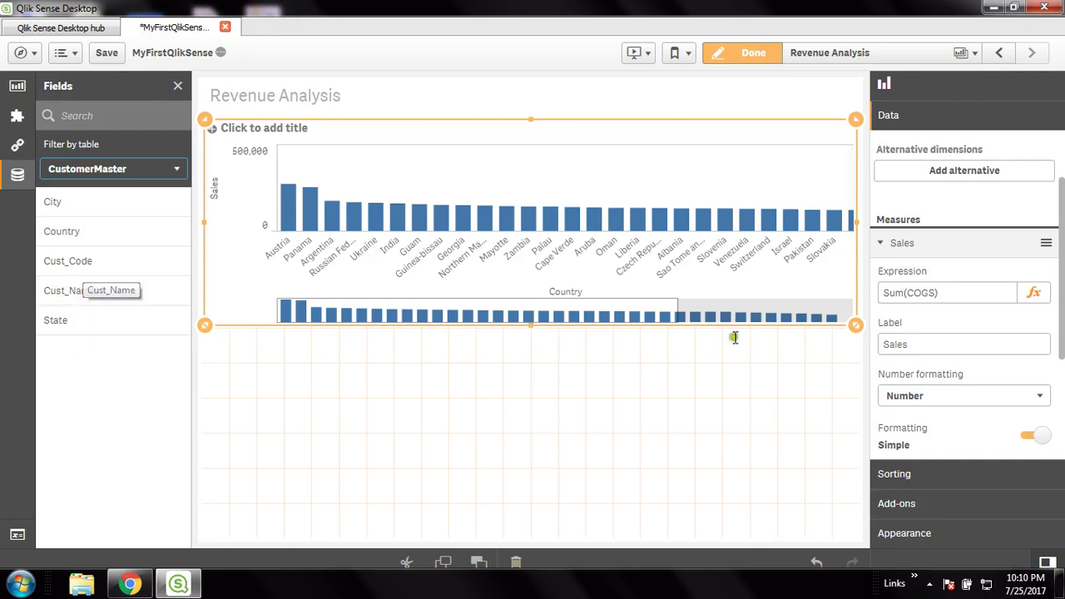
pyautogui.scroll(2, 934, 140)
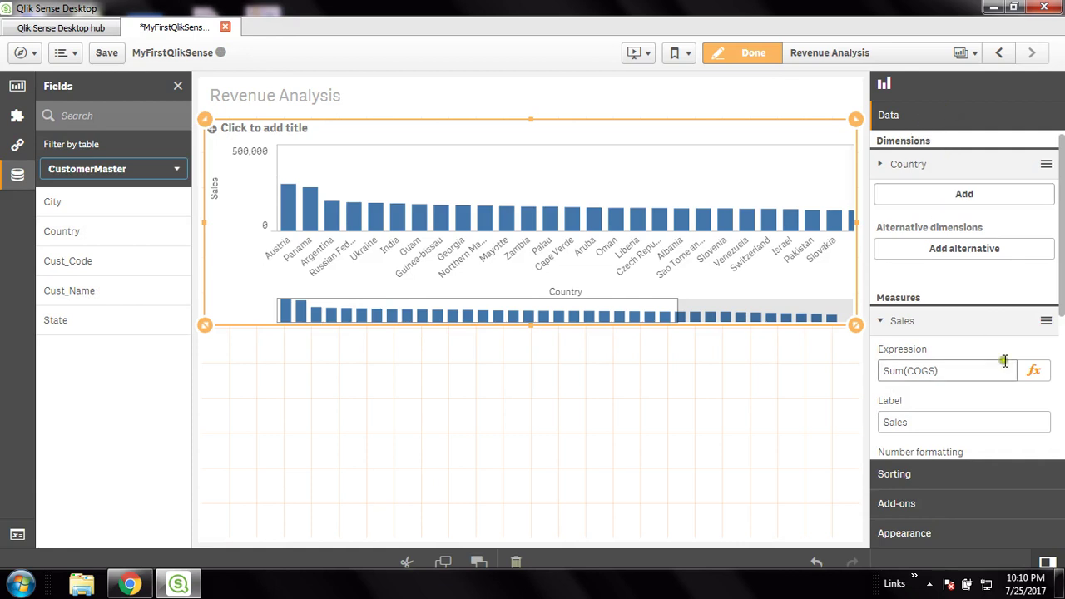
pyautogui.click(881, 165)
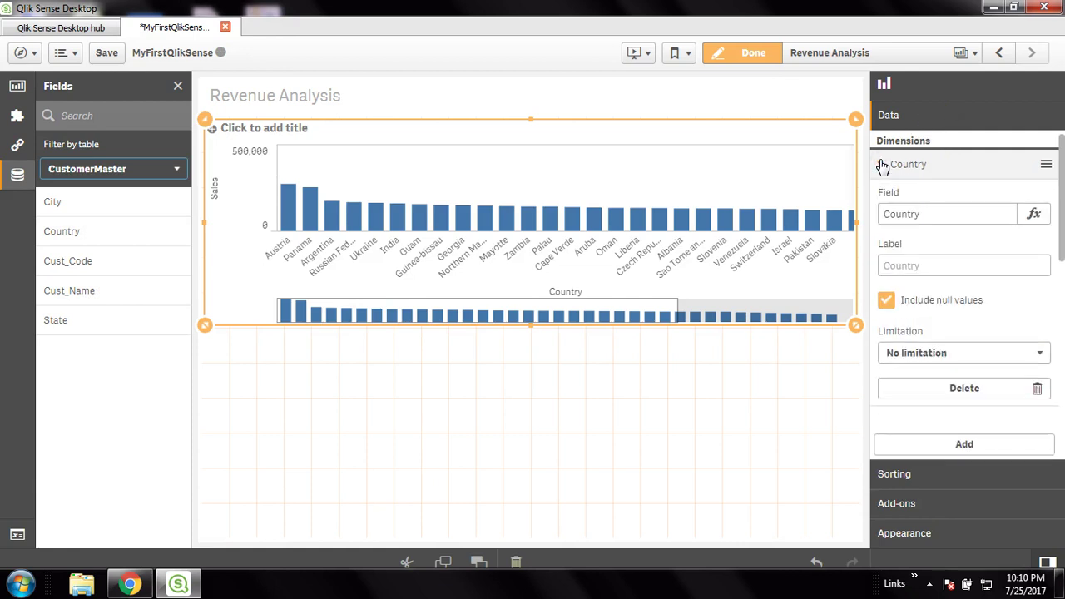
pyautogui.click(881, 165)
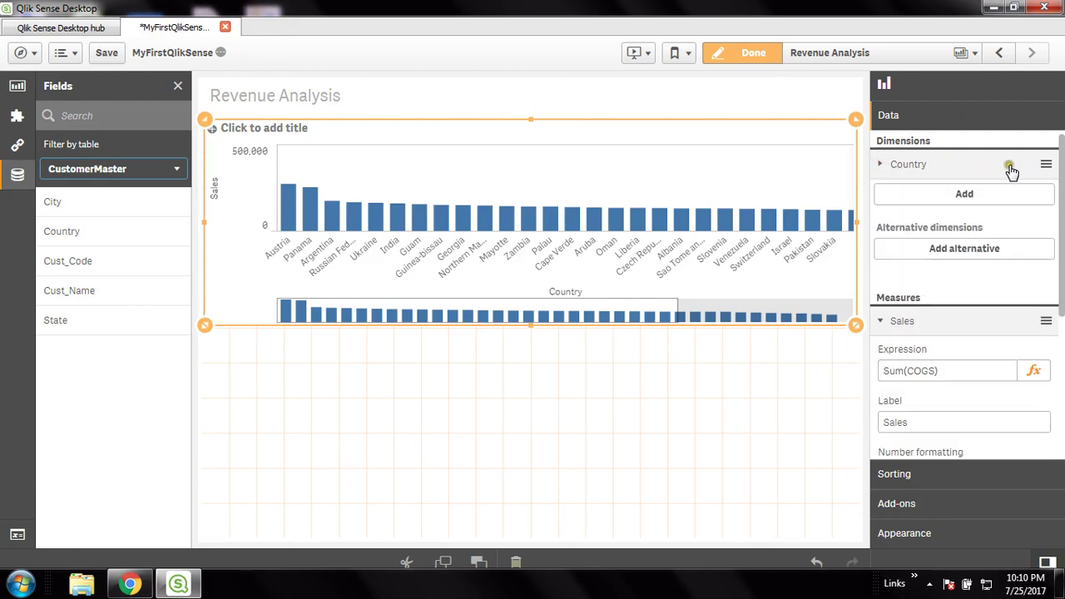
# Start a new dimension and search the fields for 'cus' to list Cust_Code and Cust_Name.
pyautogui.click(959, 199)
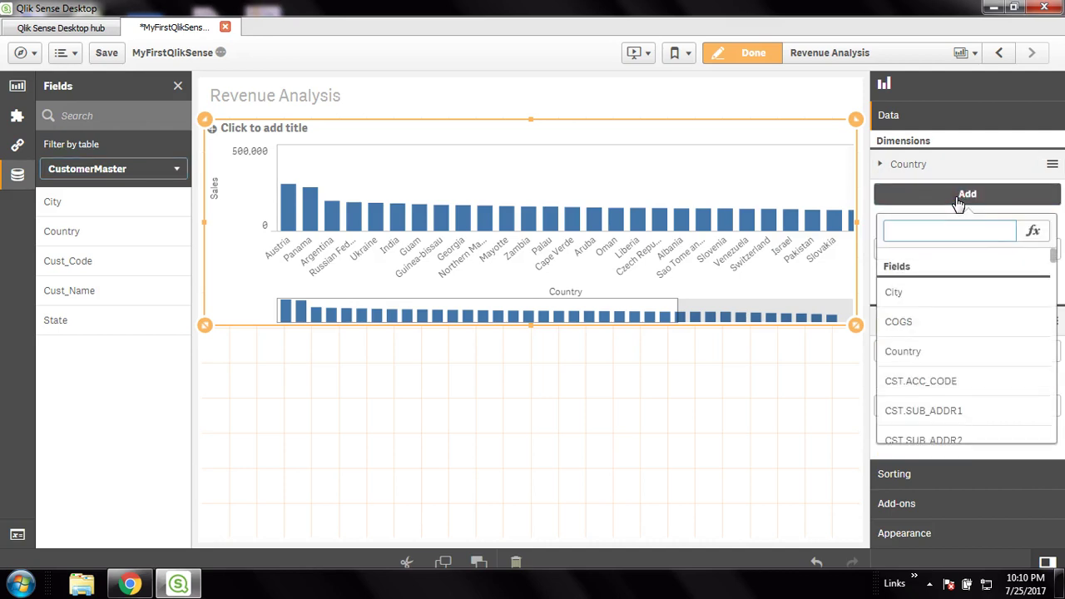
pyautogui.click(946, 231)
pyautogui.write('cus')
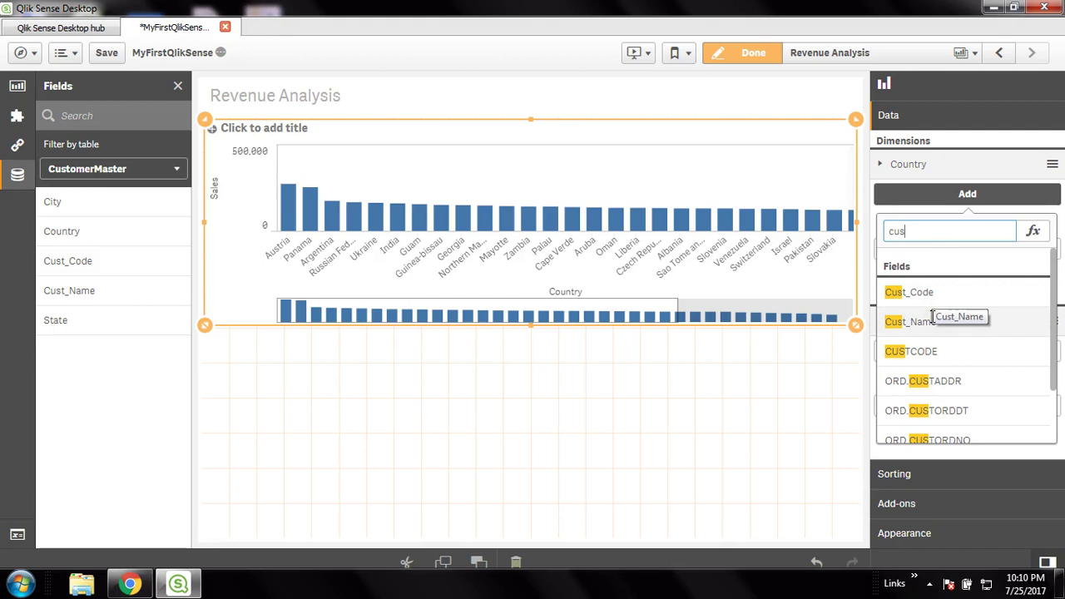
# Add Cust_Name as a second dimension and change the measure expression to Sum(Revenue).
pyautogui.click(925, 325)
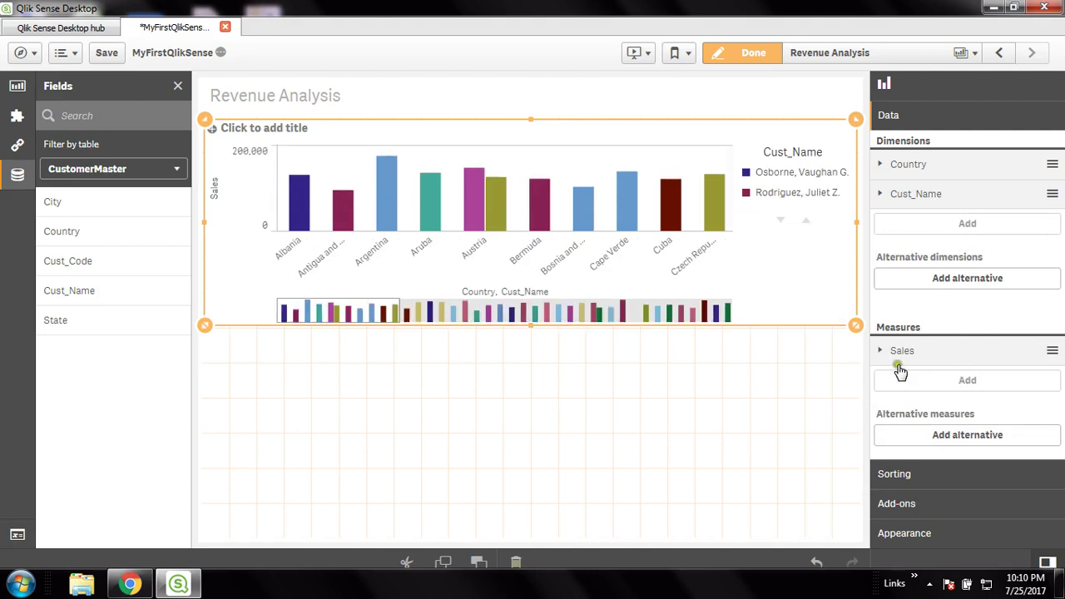
pyautogui.click(880, 350)
pyautogui.moveTo(906, 401); pyautogui.dragTo(972, 403)
pyautogui.write('Rev')
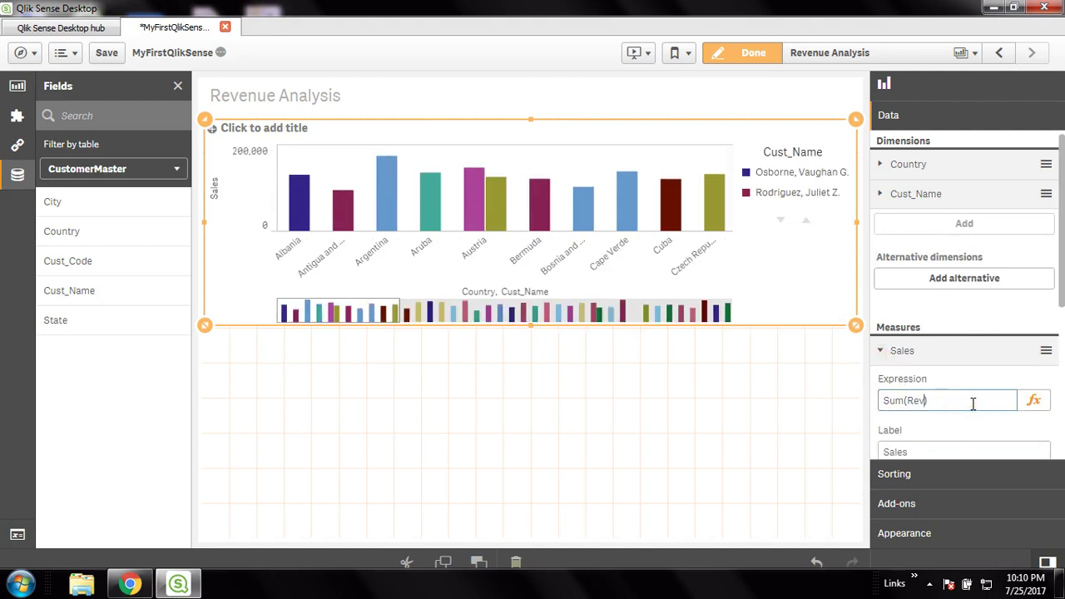
pyautogui.write('enue)')
pyautogui.press('Return')
# Relabel the measure 'Revenue' and apply the expression from the expression editor.
pyautogui.doubleClick(923, 451)
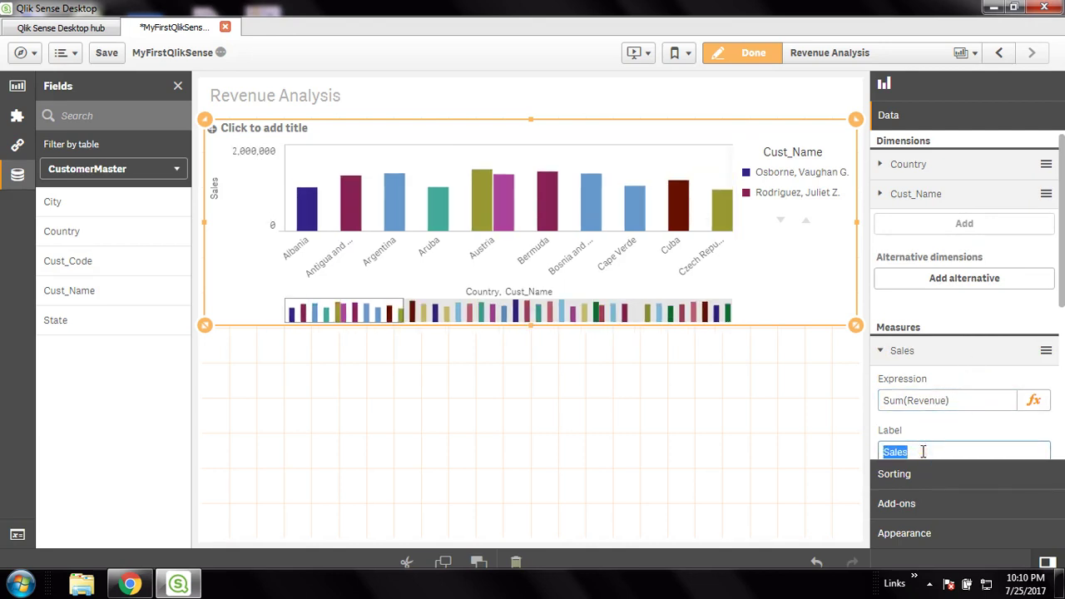
pyautogui.write('Revenue')
pyautogui.click(948, 423)
pyautogui.click(1034, 402)
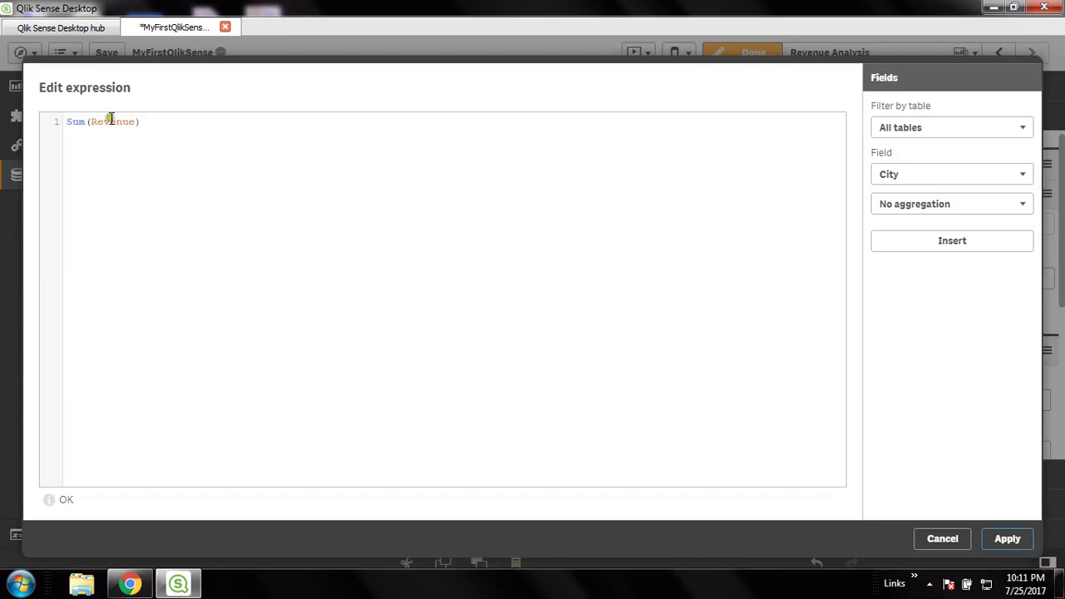
pyautogui.click(110, 120)
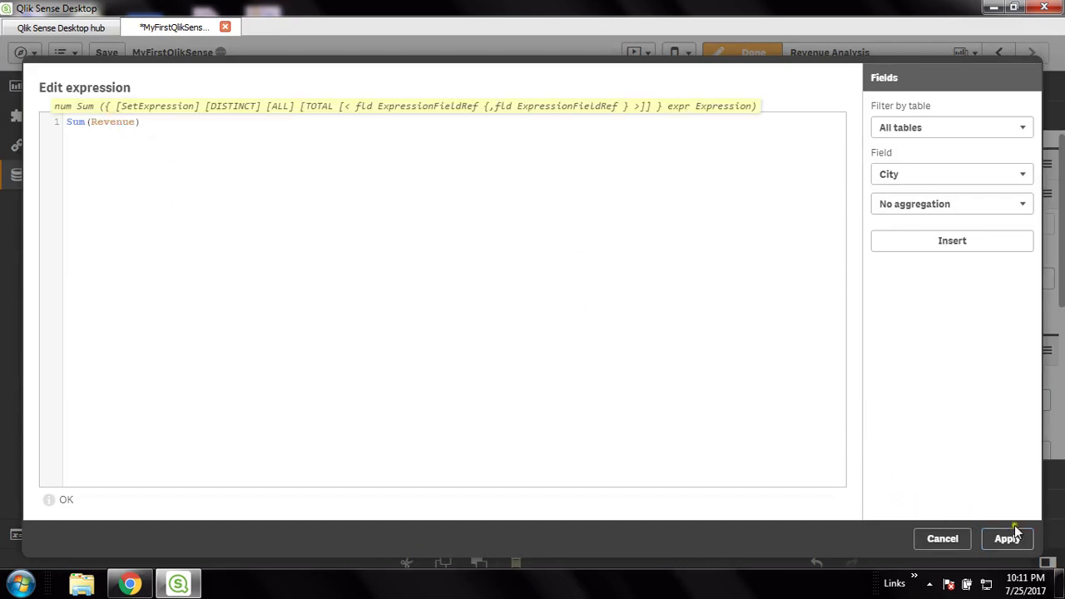
pyautogui.click(1008, 537)
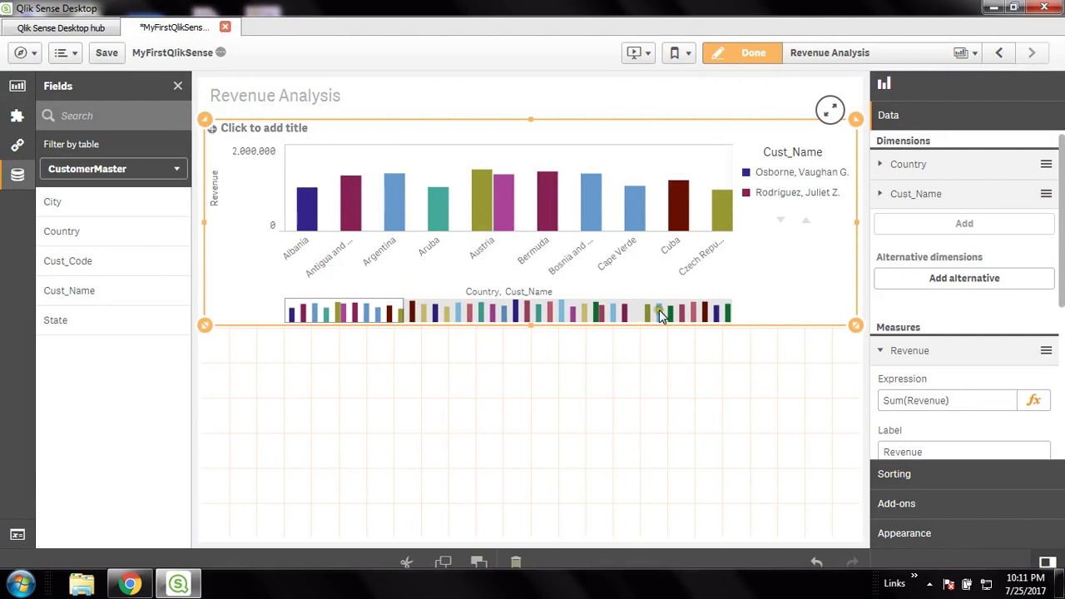
# Label the Country dimension 'Country'.
pyautogui.click(964, 169)
pyautogui.click(928, 265)
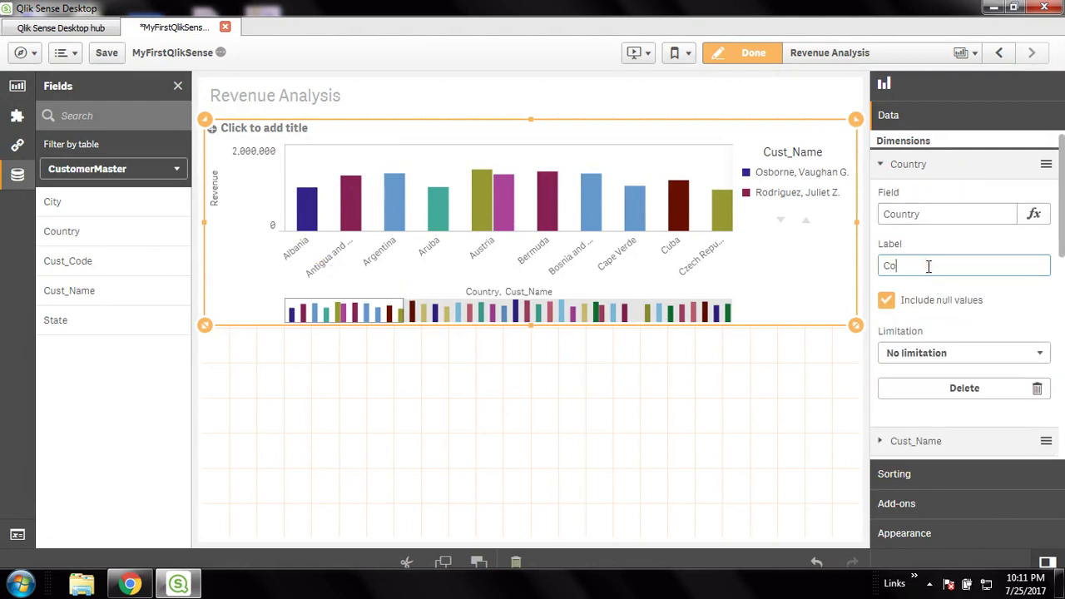
pyautogui.click(992, 318)
# Label the Cust_Name dimension 'Customer' and collapse its settings.
pyautogui.scroll(-4, 937, 409)
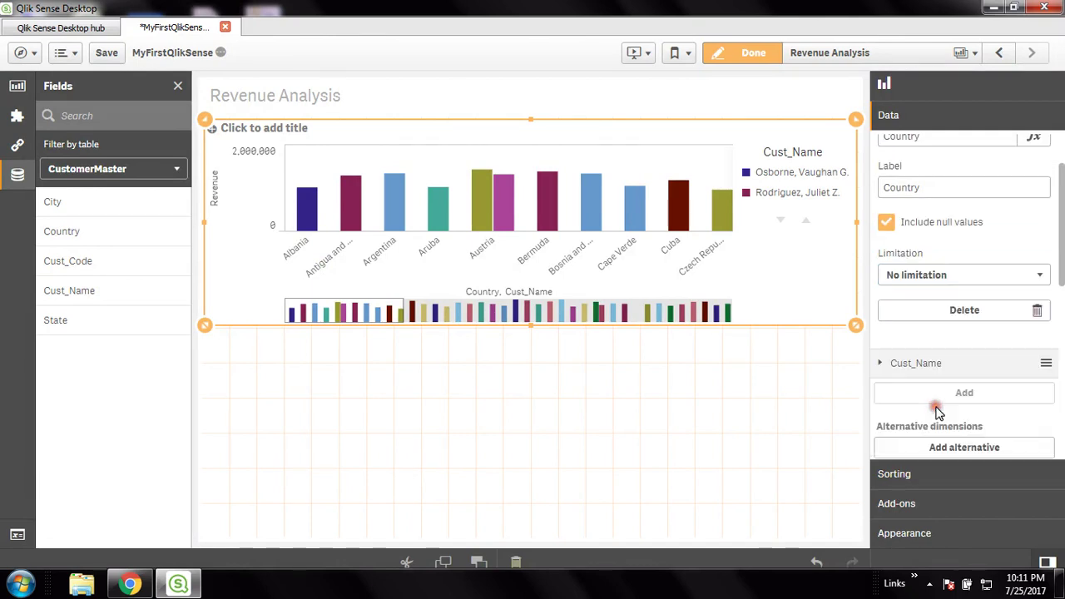
pyautogui.click(935, 286)
pyautogui.click(932, 388)
pyautogui.write('Custo')
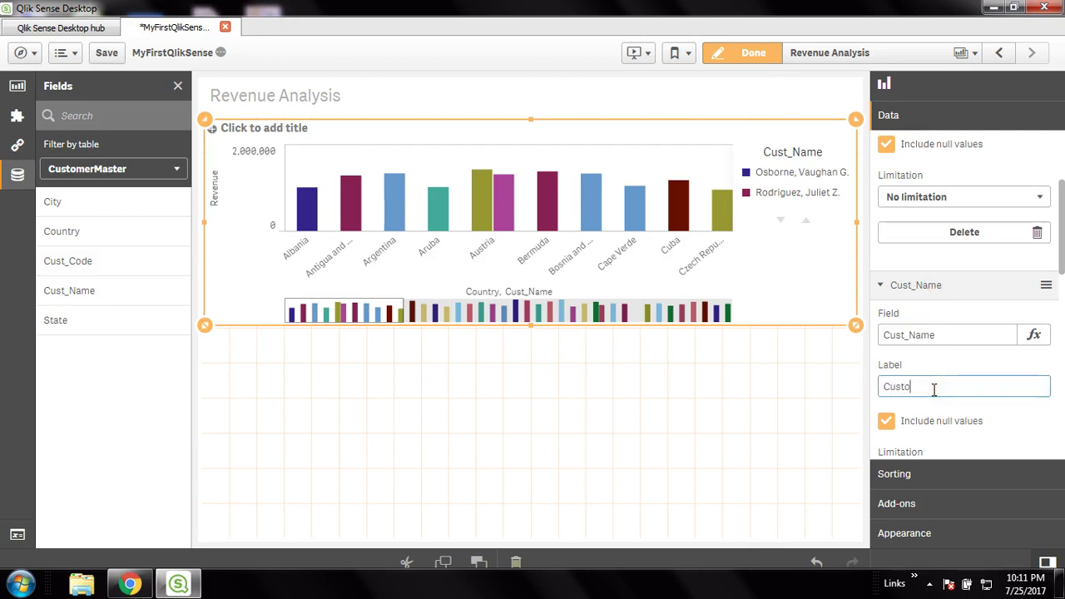
pyautogui.write('mer')
pyautogui.click(941, 370)
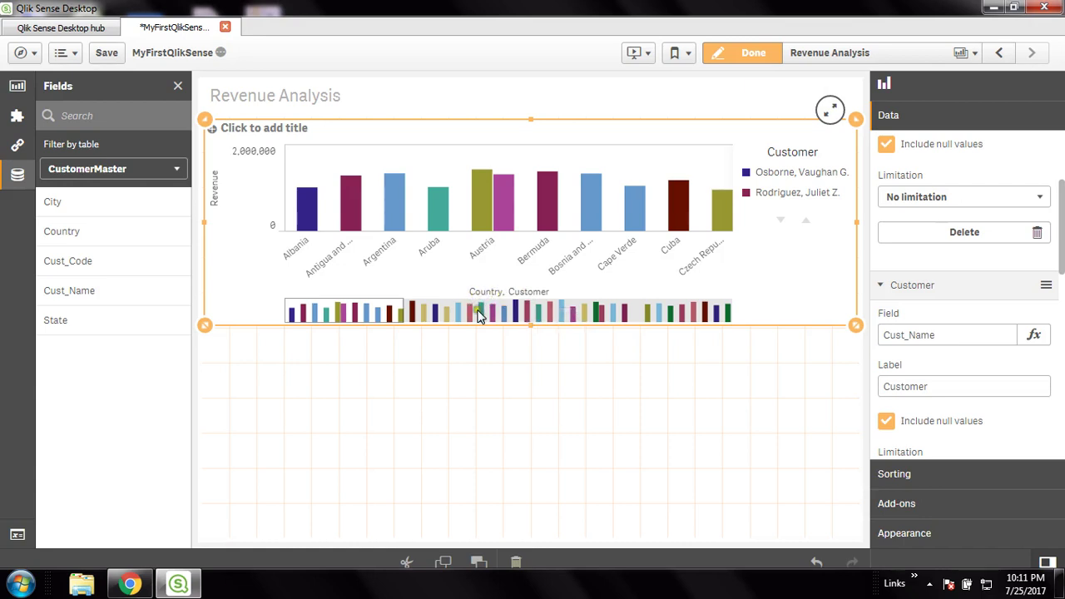
pyautogui.click(896, 298)
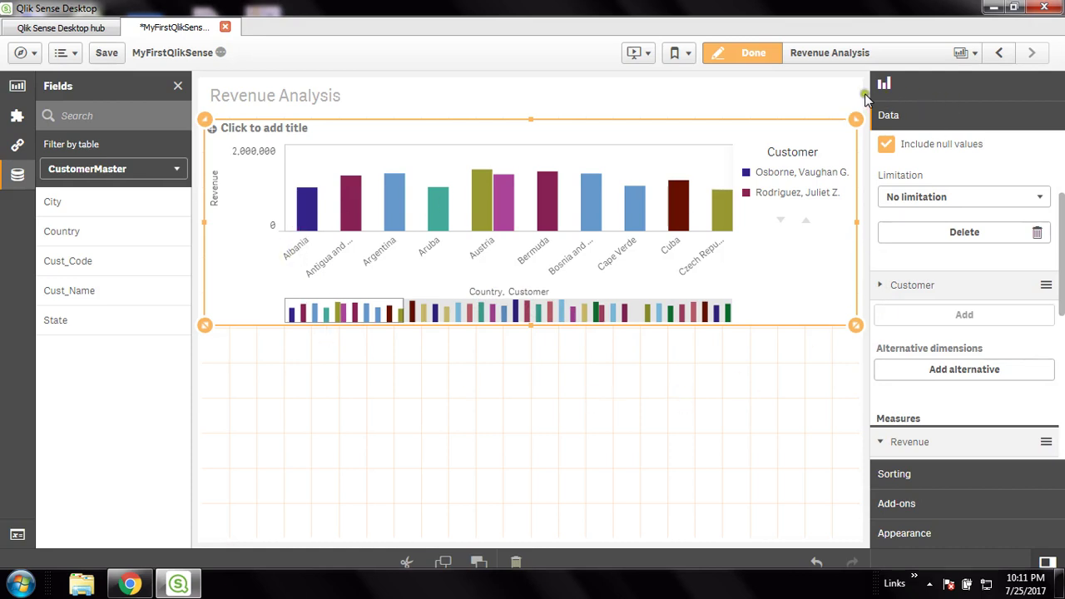
pyautogui.click(752, 55)
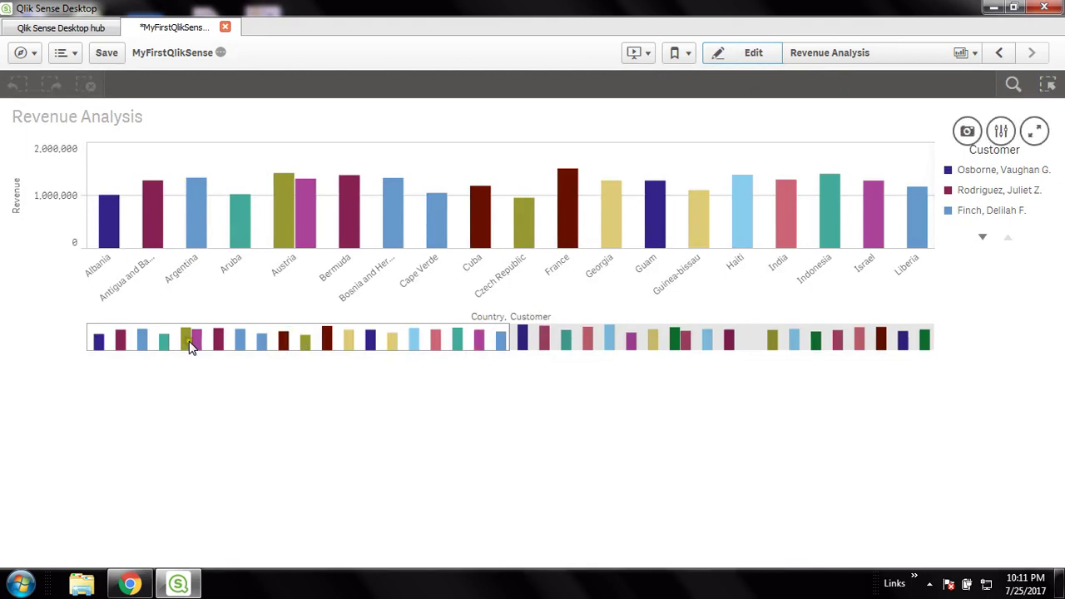
pyautogui.moveTo(138, 350); pyautogui.dragTo(90, 345)
pyautogui.moveTo(103, 228)
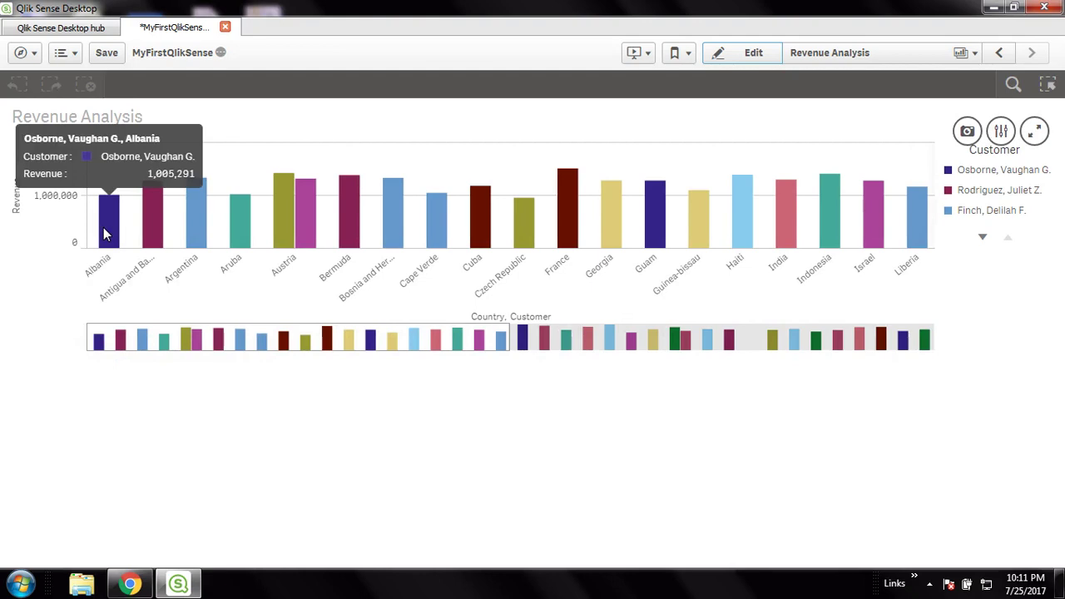
pyautogui.click(106, 230)
pyautogui.click(99, 252)
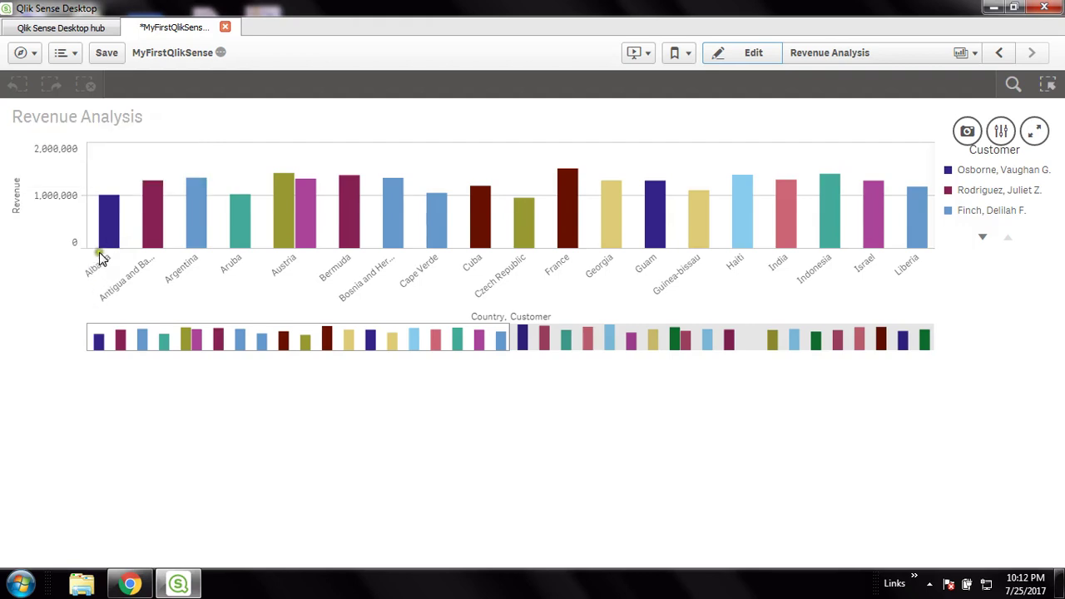
pyautogui.moveTo(108, 230)
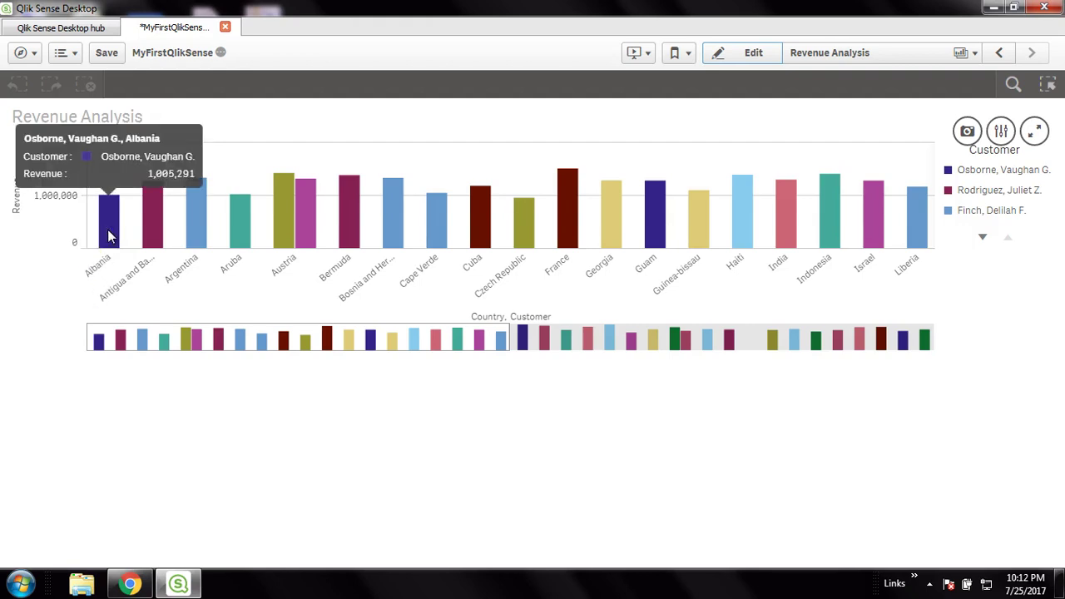
pyautogui.click(122, 189)
pyautogui.moveTo(107, 212)
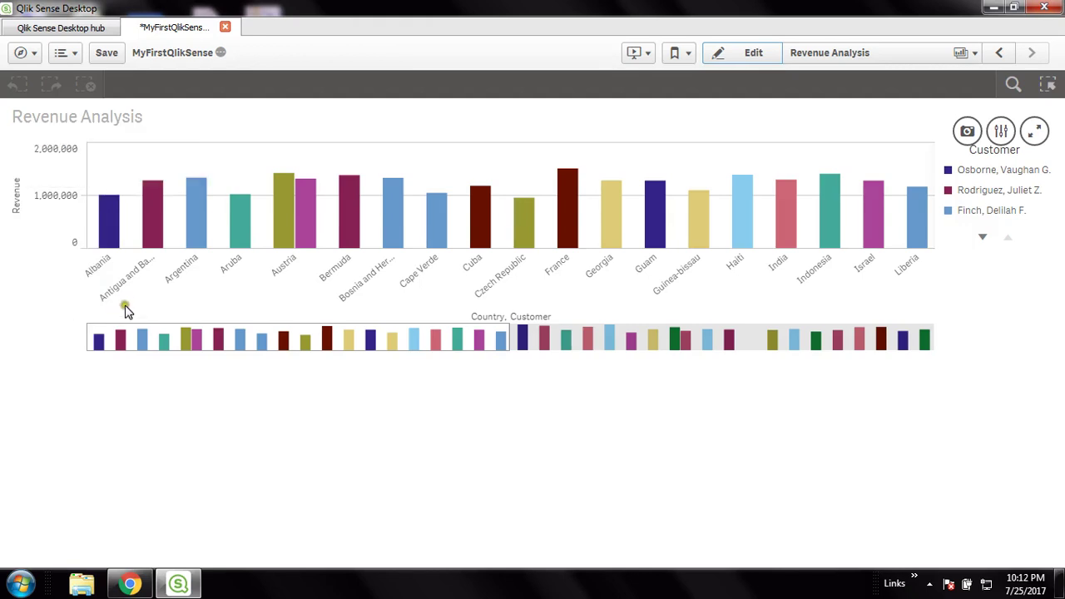
pyautogui.moveTo(147, 234)
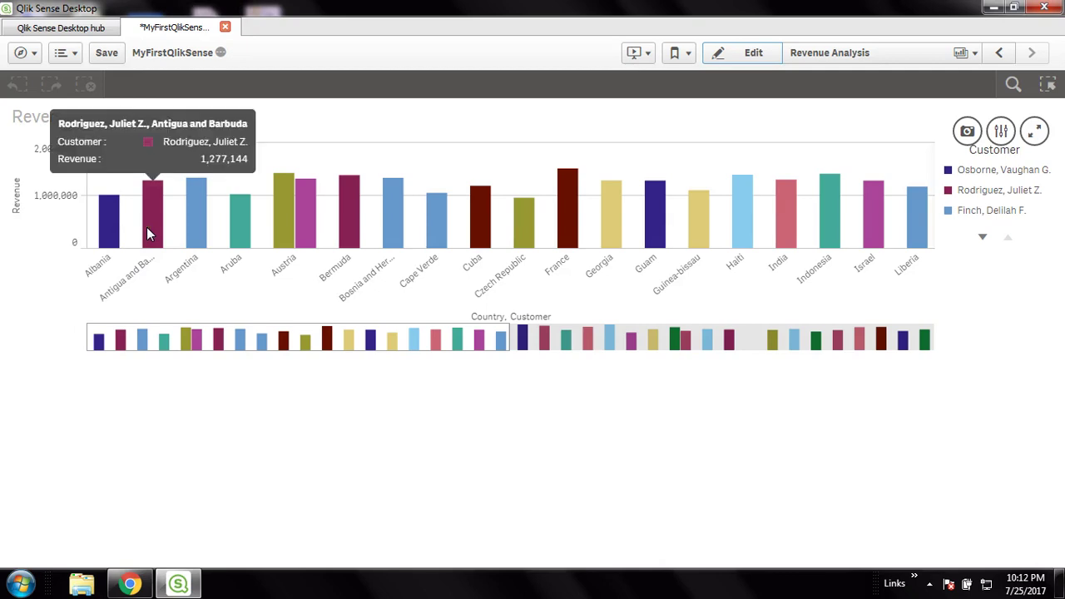
pyautogui.click(193, 242)
pyautogui.click(488, 229)
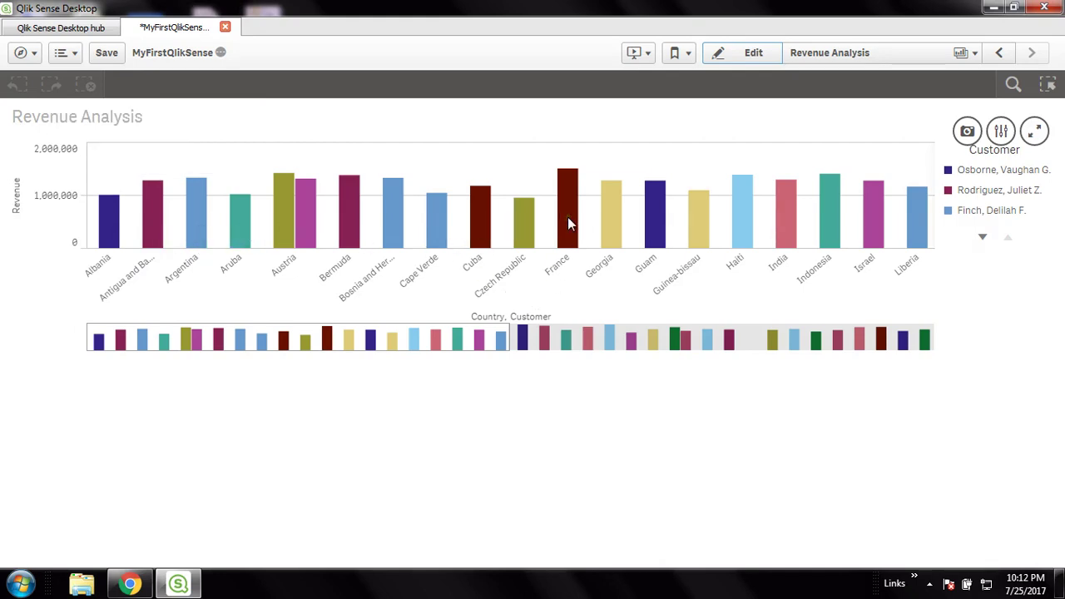
pyautogui.moveTo(568, 220)
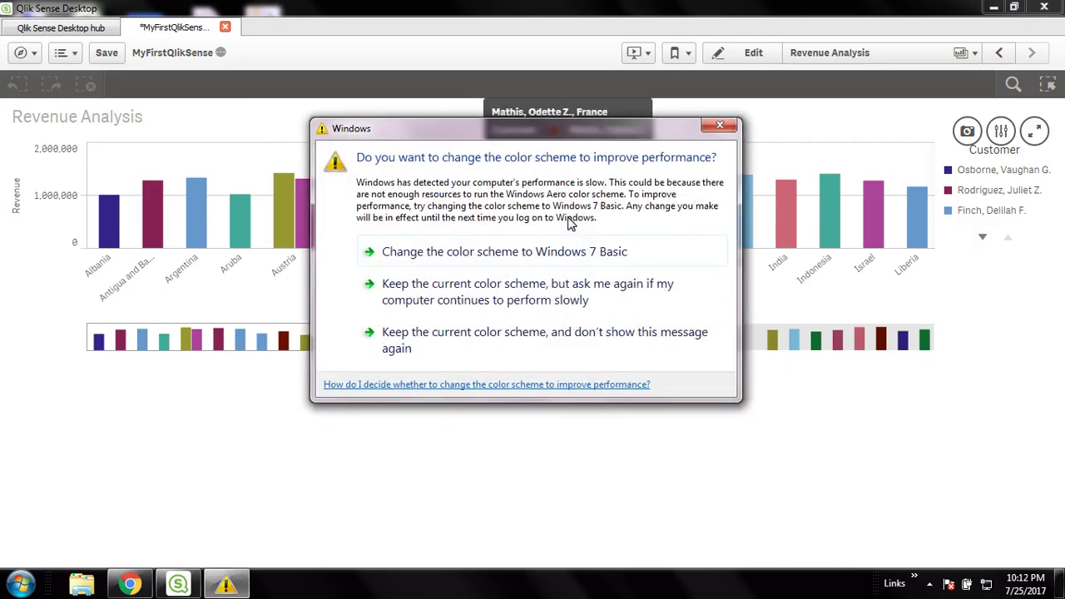
pyautogui.click(719, 123)
pyautogui.moveTo(461, 340); pyautogui.dragTo(779, 334)
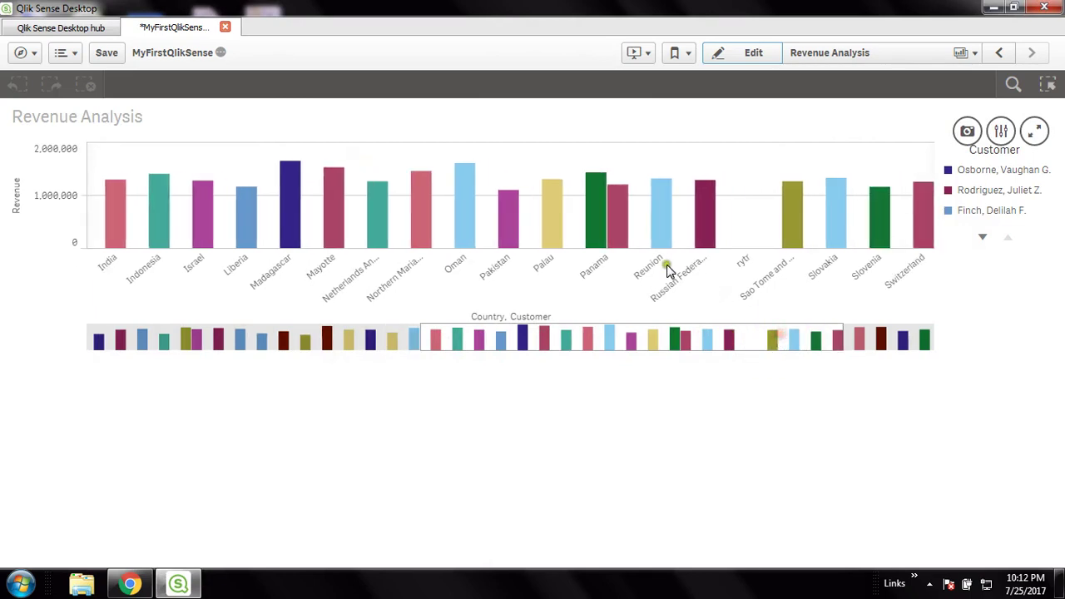
pyautogui.moveTo(616, 241)
pyautogui.click(559, 349)
pyautogui.moveTo(558, 350); pyautogui.dragTo(651, 349)
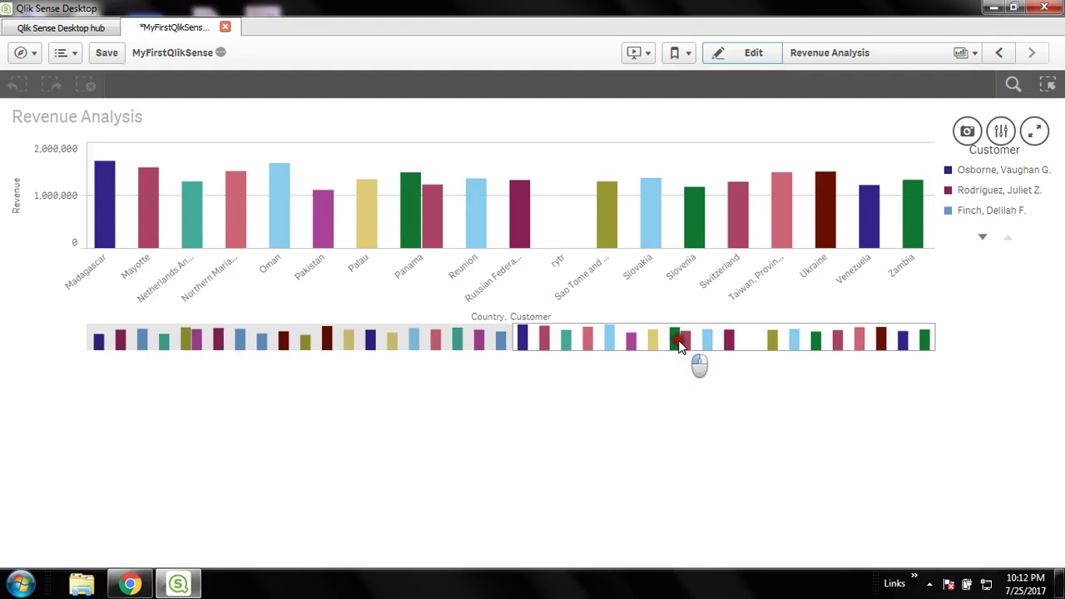
# Switch the Revenue Analysis sheet into edit mode and select the bar chart.
pyautogui.click(761, 54)
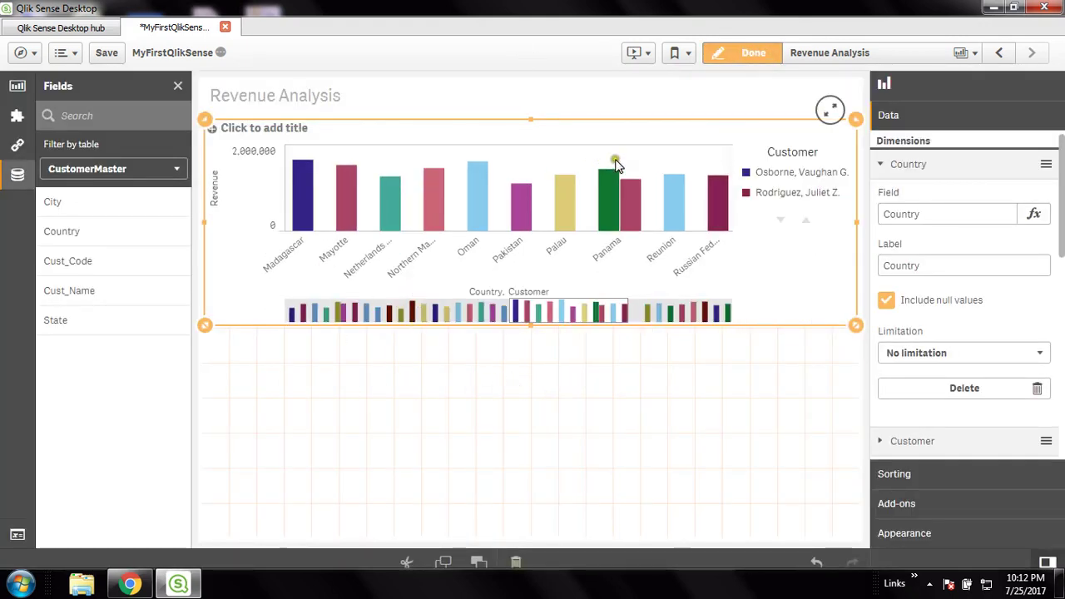
pyautogui.click(806, 289)
pyautogui.click(158, 181)
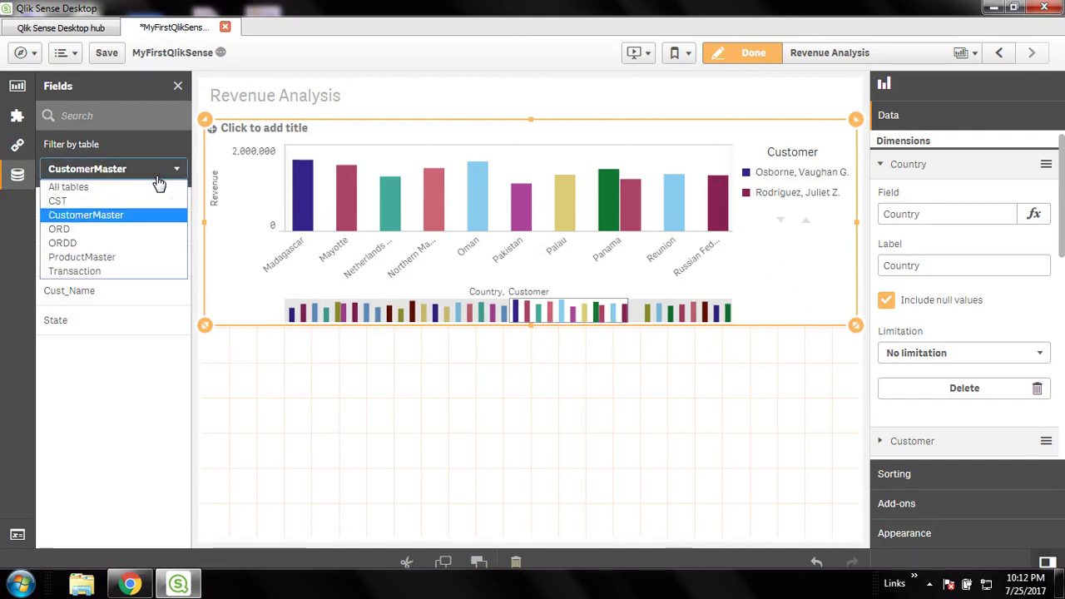
pyautogui.click(524, 408)
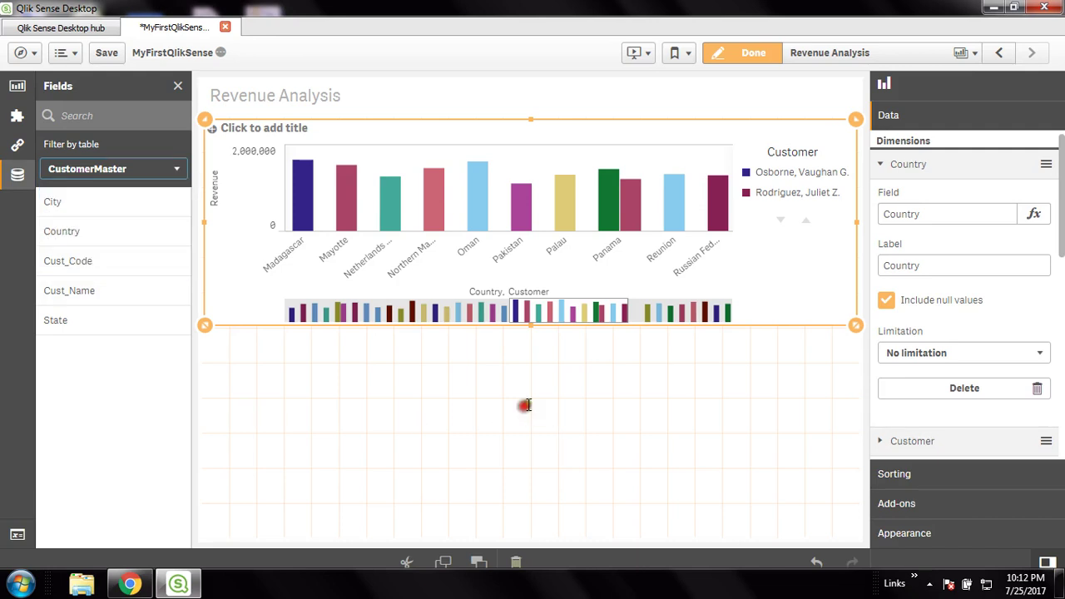
pyautogui.click(447, 450)
pyautogui.click(782, 293)
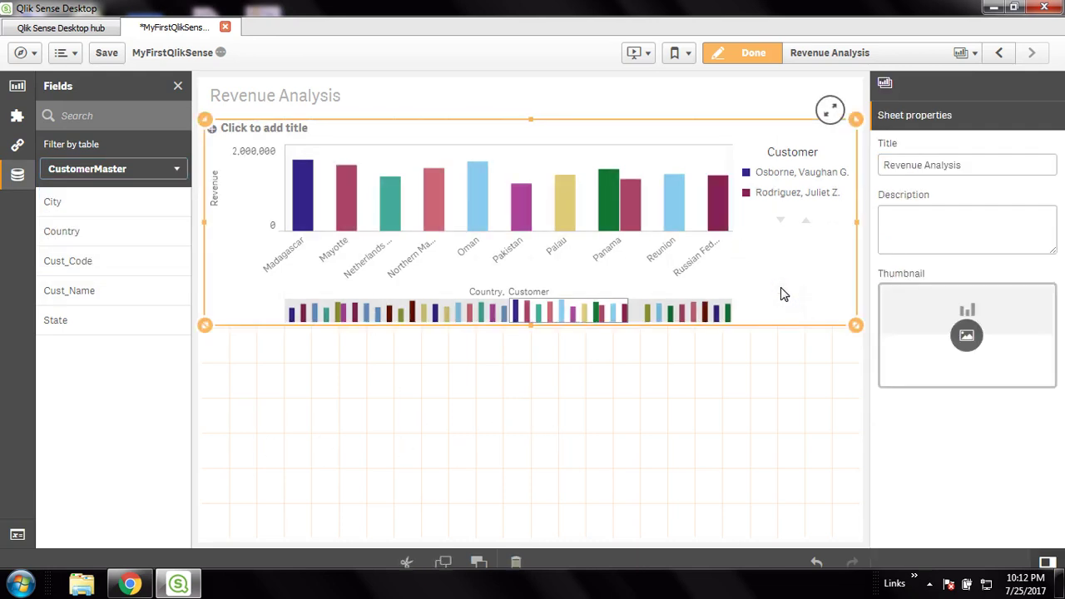
# Collapse the Country dimension and expand the Customer dimension in the Data panel.
pyautogui.click(986, 229)
pyautogui.click(928, 167)
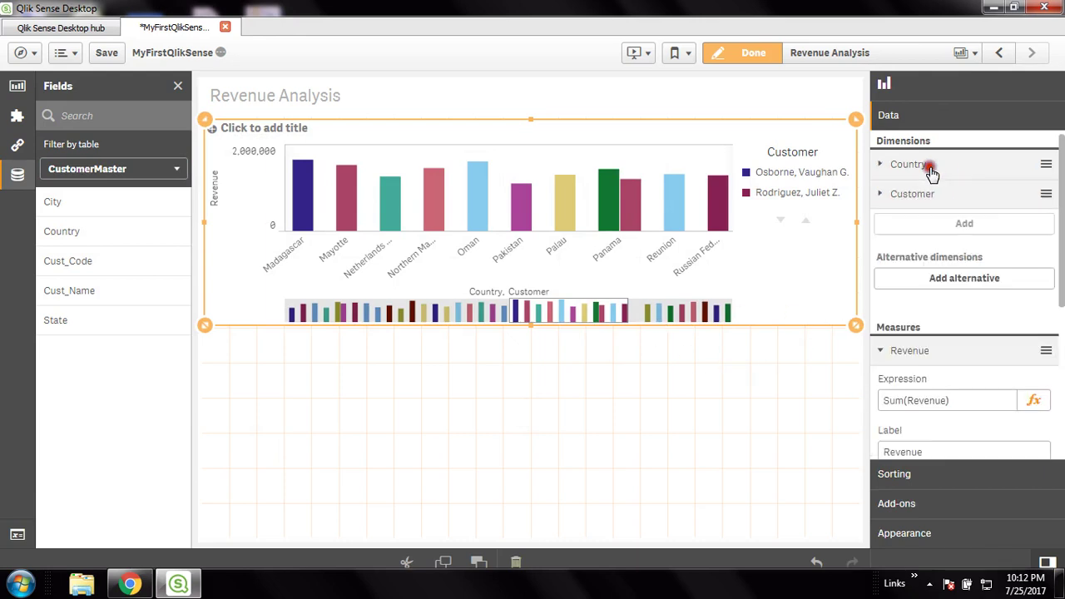
pyautogui.click(929, 166)
pyautogui.click(929, 266)
pyautogui.click(941, 213)
pyautogui.click(891, 164)
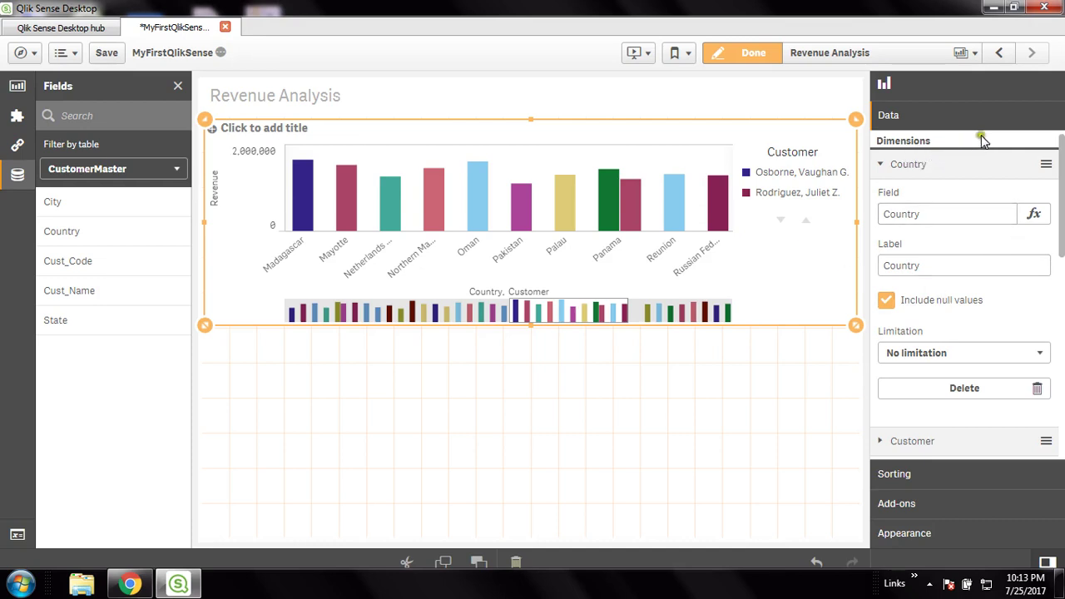
pyautogui.click(977, 276)
pyautogui.click(921, 201)
pyautogui.click(936, 281)
pyautogui.click(883, 164)
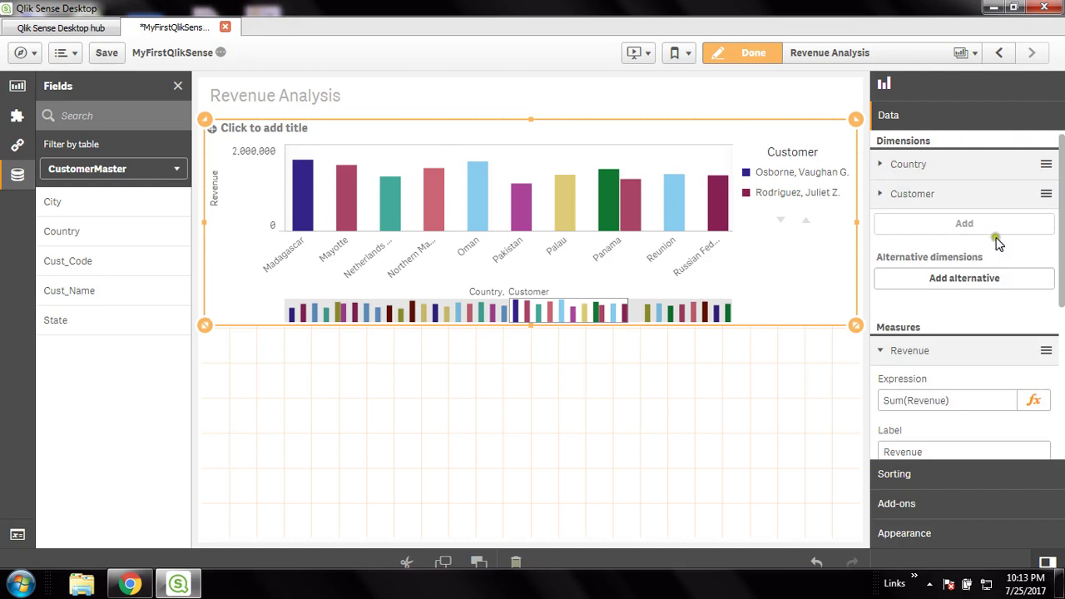
pyautogui.click(882, 194)
pyautogui.click(1033, 245)
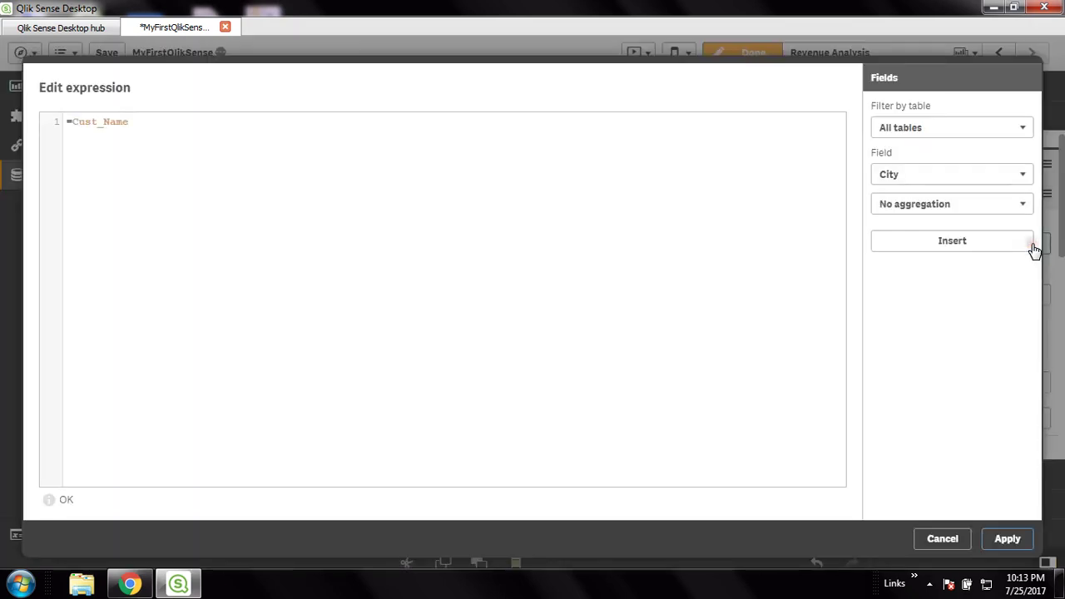
pyautogui.click(167, 125)
pyautogui.press('BackSpace')
pyautogui.press('BackSpace')
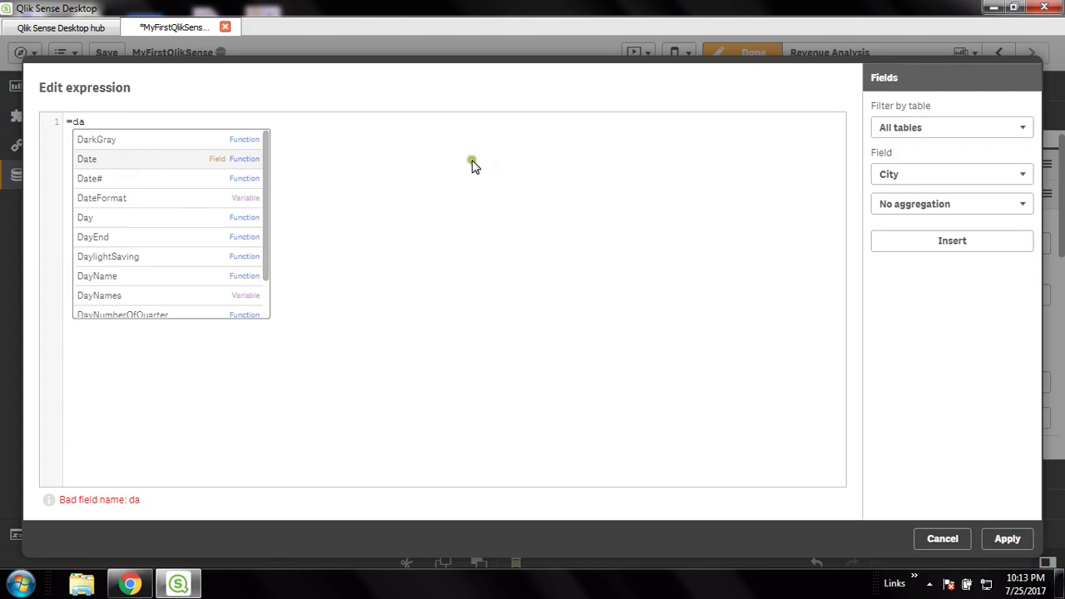
pyautogui.click(112, 158)
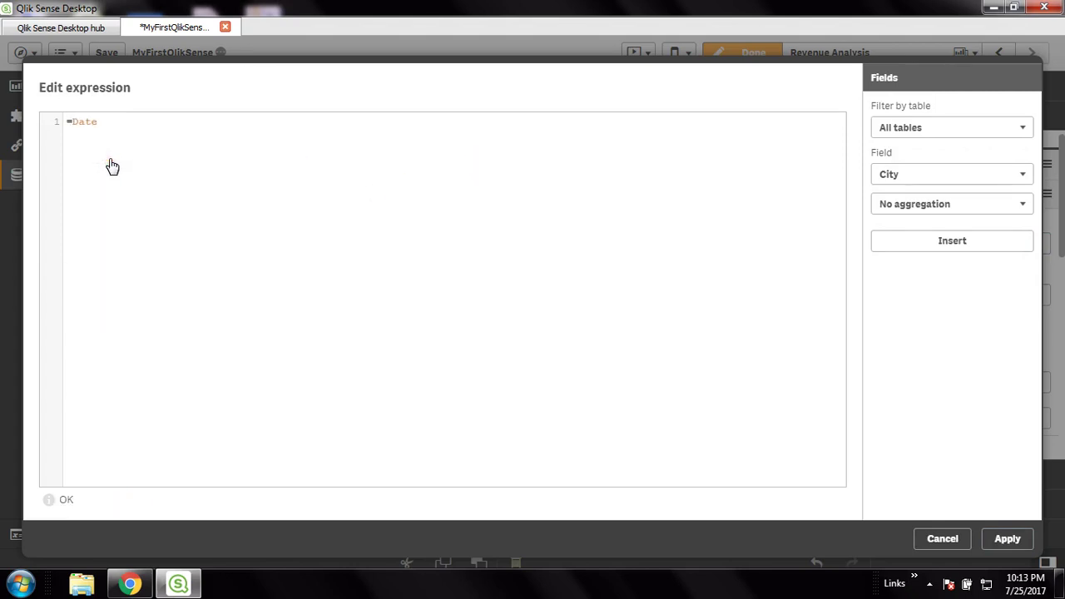
pyautogui.click(139, 126)
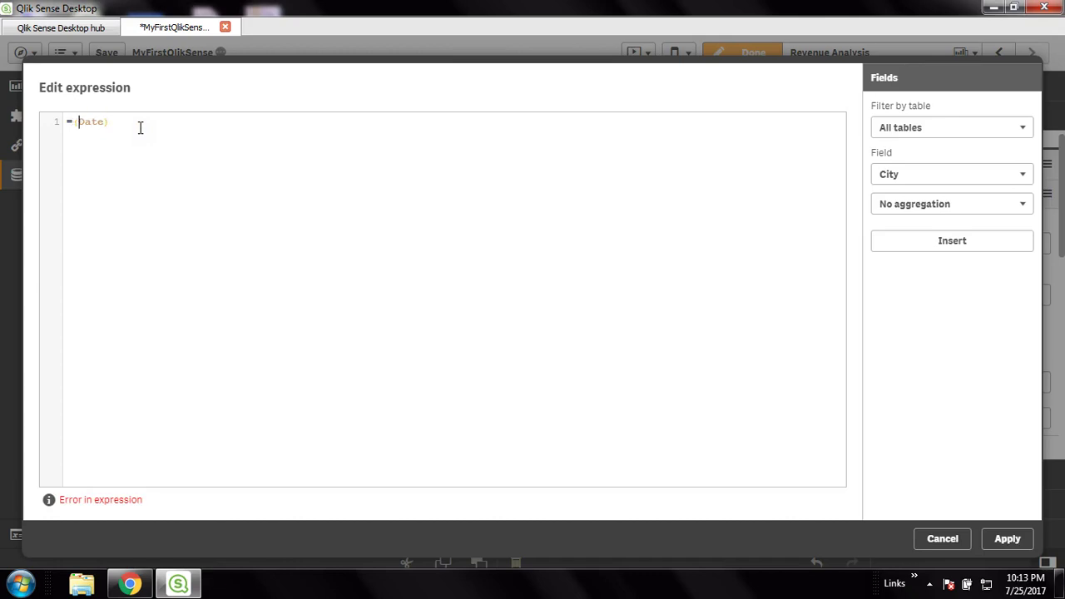
pyautogui.press('Left')
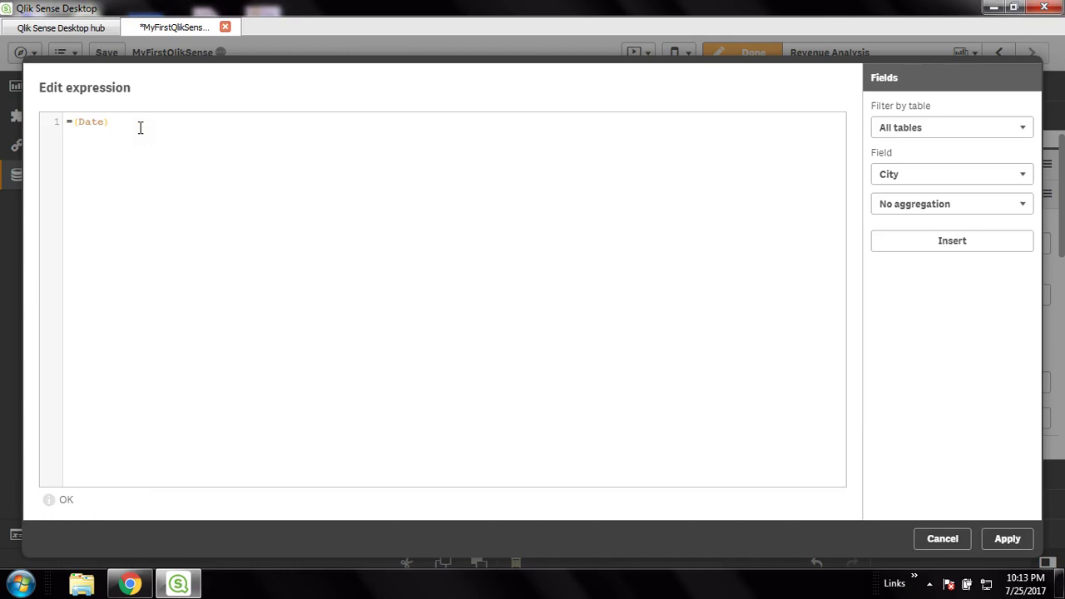
pyautogui.press('Escape')
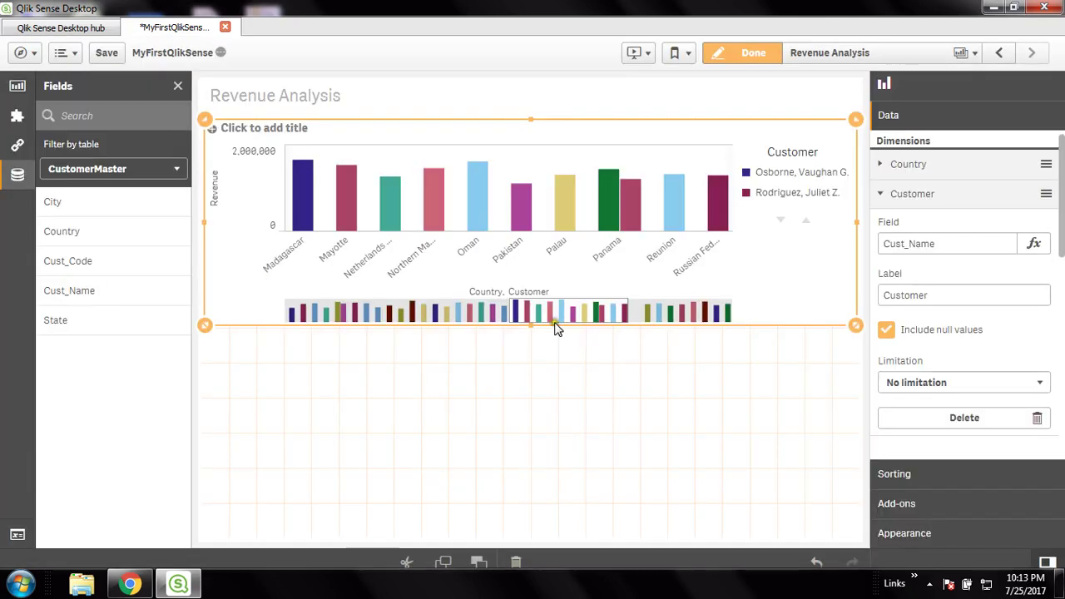
pyautogui.click(881, 165)
# Replace Country in the first dimension's expression with the Transaction table's Date field.
pyautogui.click(1038, 214)
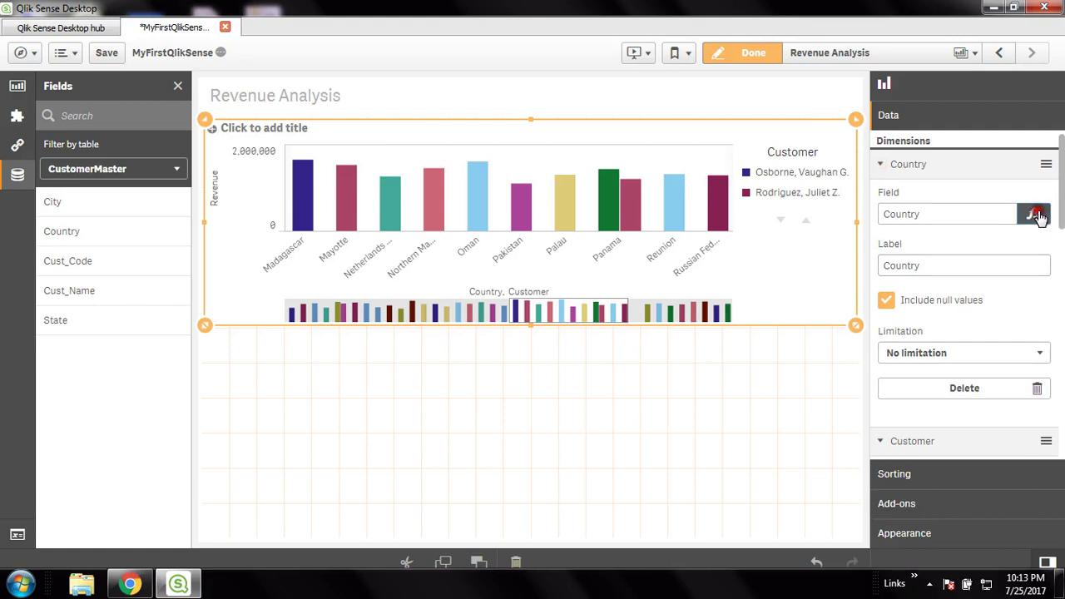
pyautogui.click(100, 122)
pyautogui.doubleClick(100, 122)
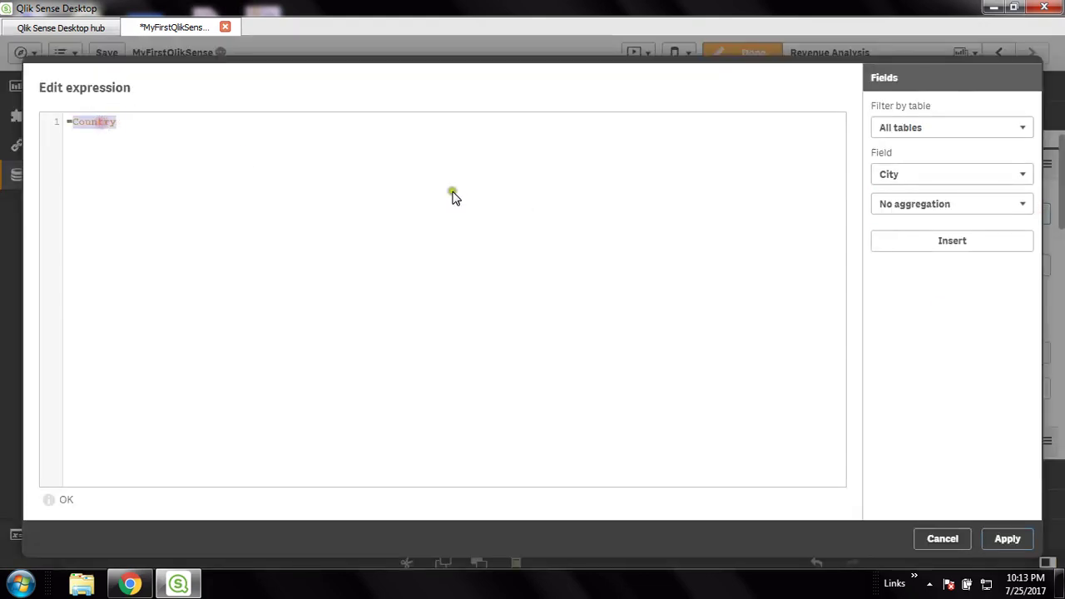
pyautogui.write('Da')
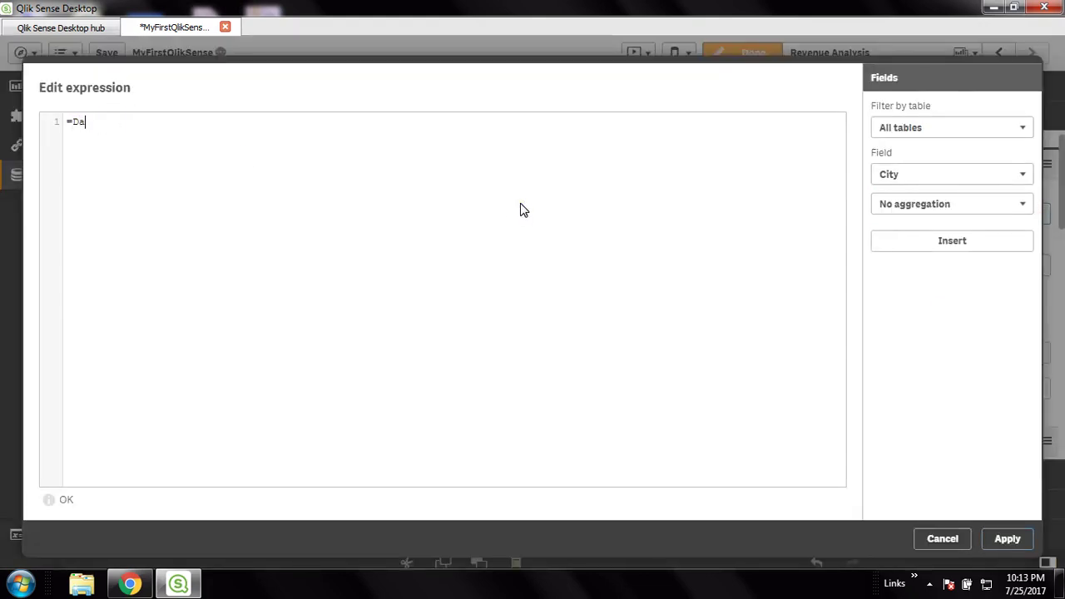
pyautogui.click(942, 127)
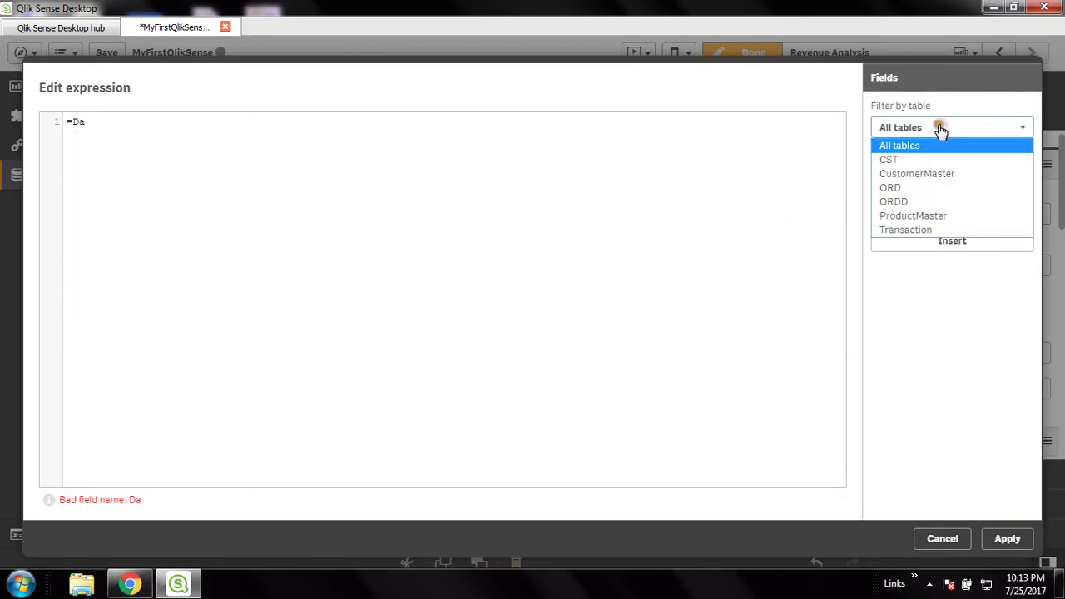
pyautogui.click(938, 229)
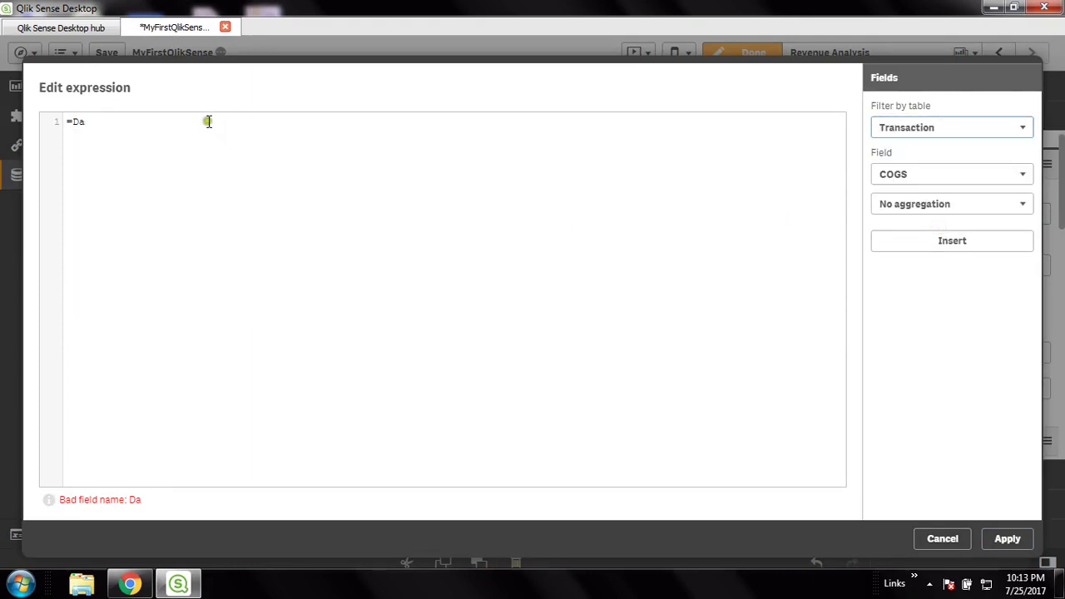
pyautogui.click(177, 125)
pyautogui.click(111, 160)
pyautogui.click(112, 165)
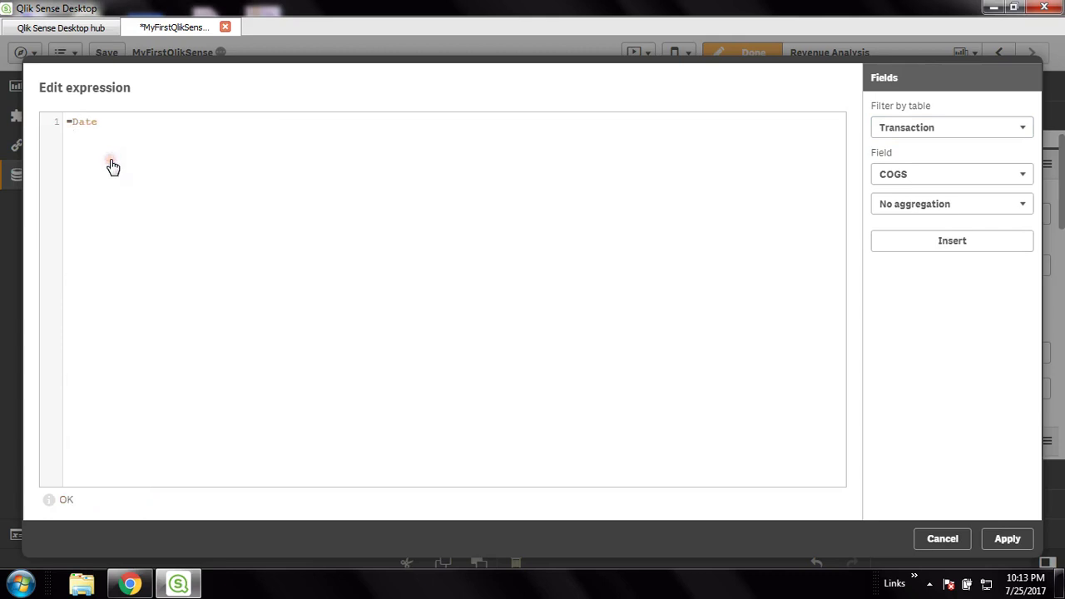
# Wrap the field as =Month(Date) and apply the expression.
pyautogui.click(119, 123)
pyautogui.write(')')
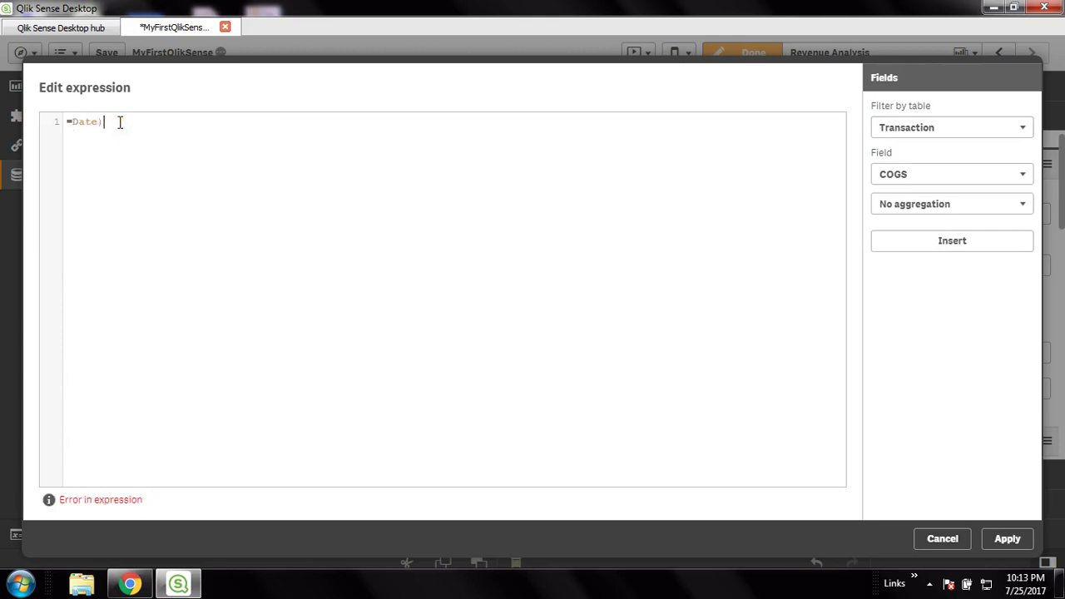
pyautogui.write('(')
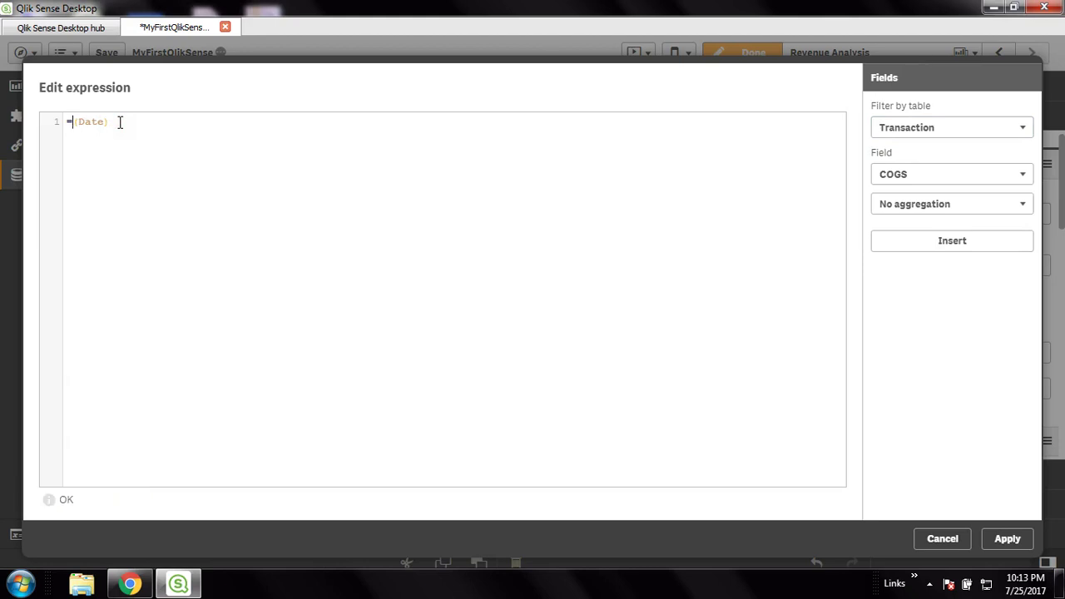
pyautogui.write('o')
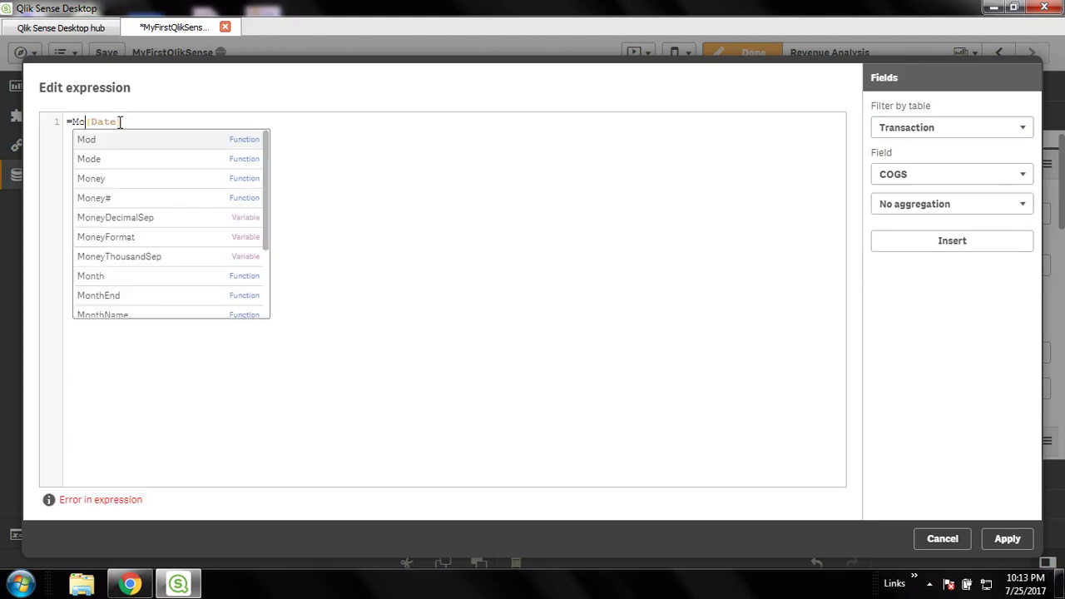
pyautogui.click(98, 275)
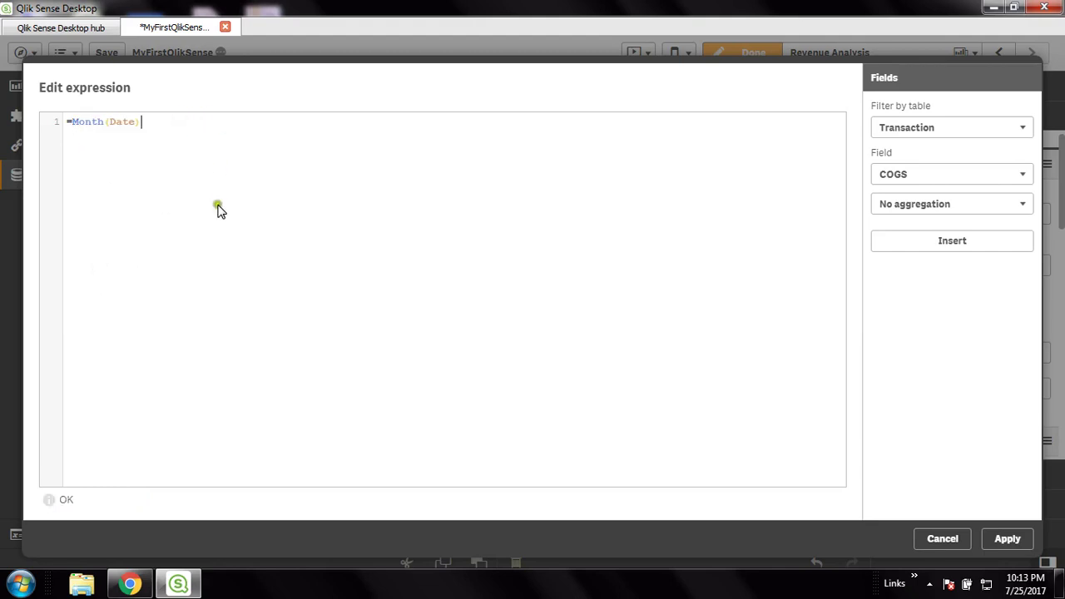
pyautogui.click(1006, 539)
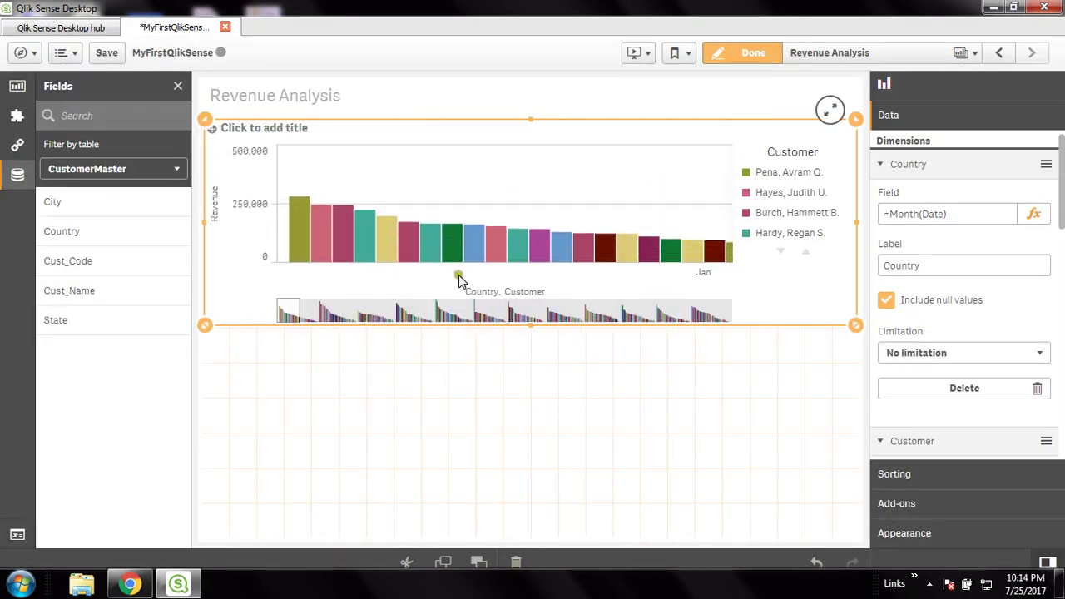
# Relabel the first dimension as Month.
pyautogui.click(939, 265)
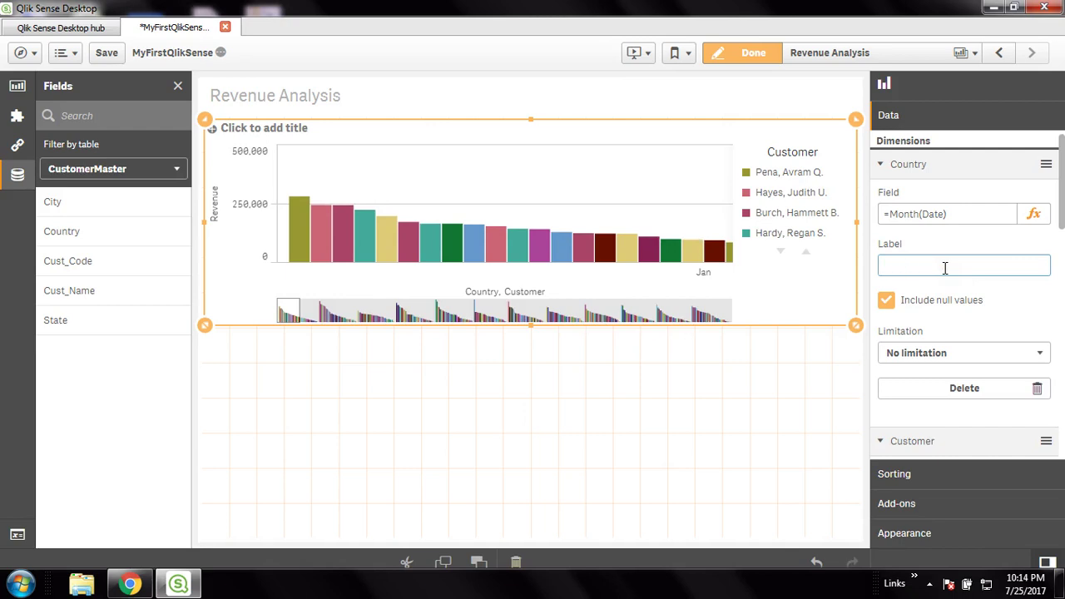
pyautogui.click(899, 266)
pyautogui.click(963, 247)
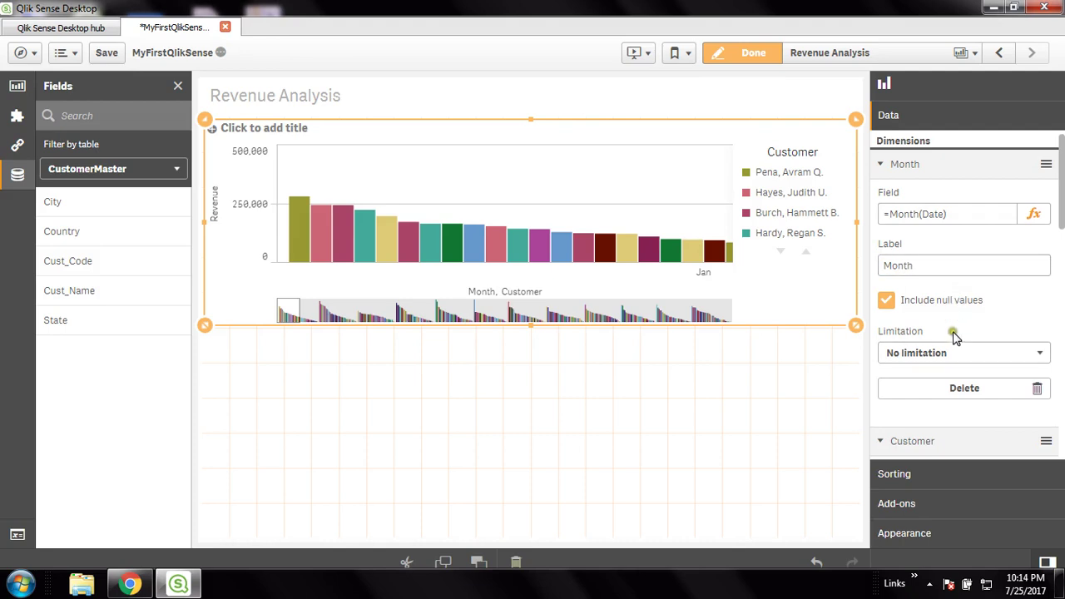
# Expand the Customer dimension and edit its field's expression.
pyautogui.click(880, 441)
pyautogui.scroll(-2, 926, 407)
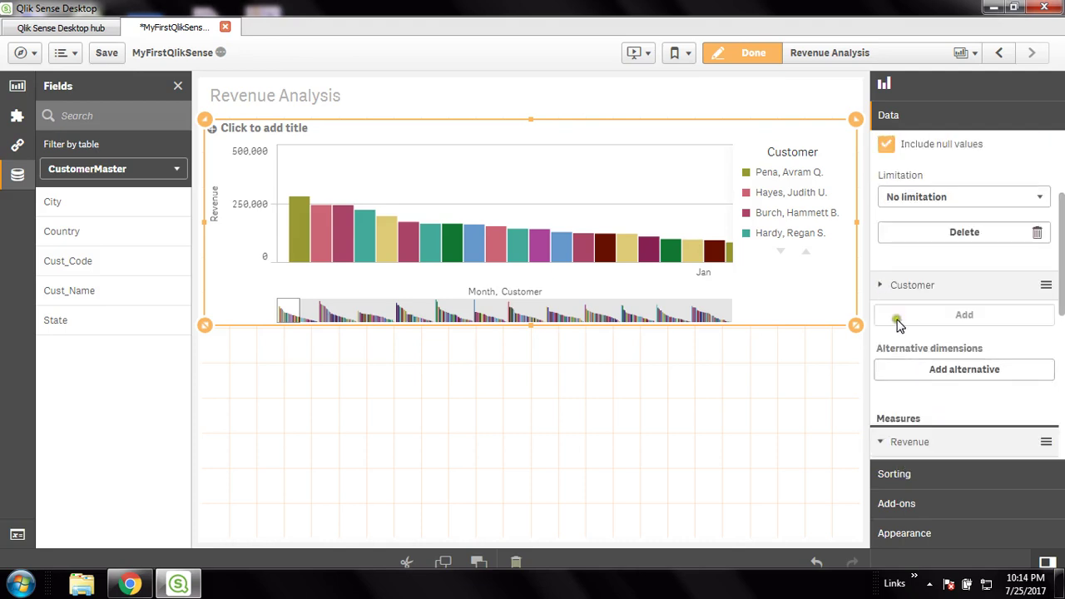
pyautogui.scroll(1, 921, 325)
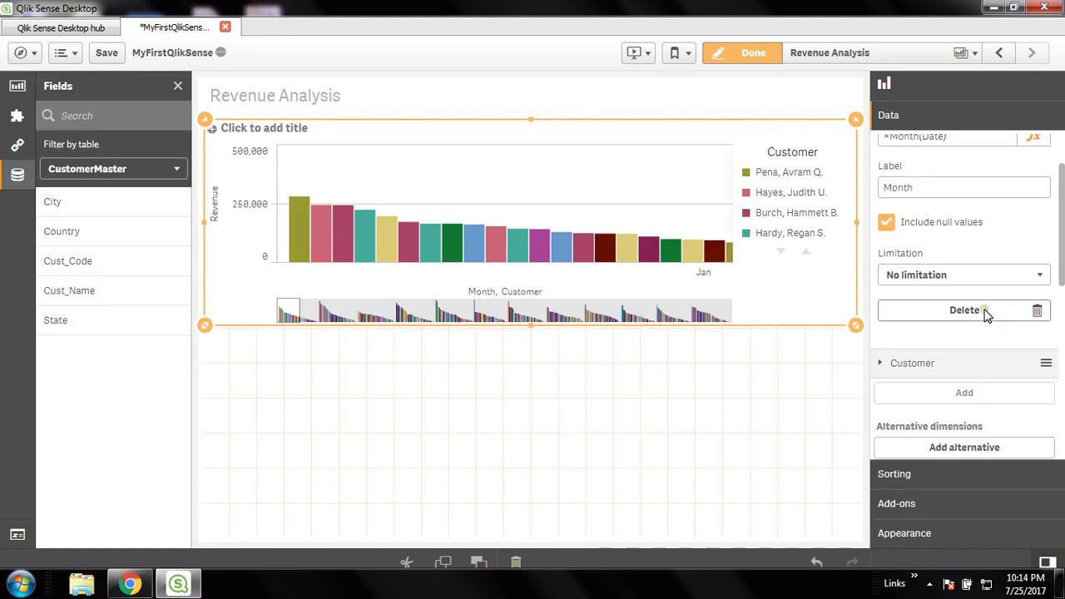
pyautogui.click(880, 366)
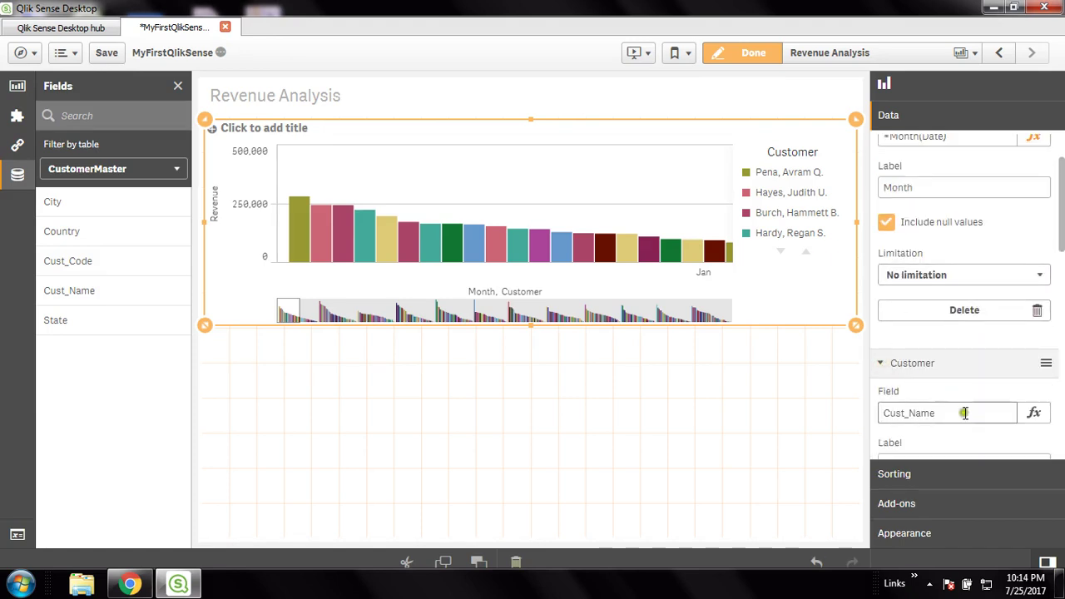
pyautogui.click(1033, 414)
# Clear the Customer expression and insert the Transaction table's Date field.
pyautogui.click(167, 124)
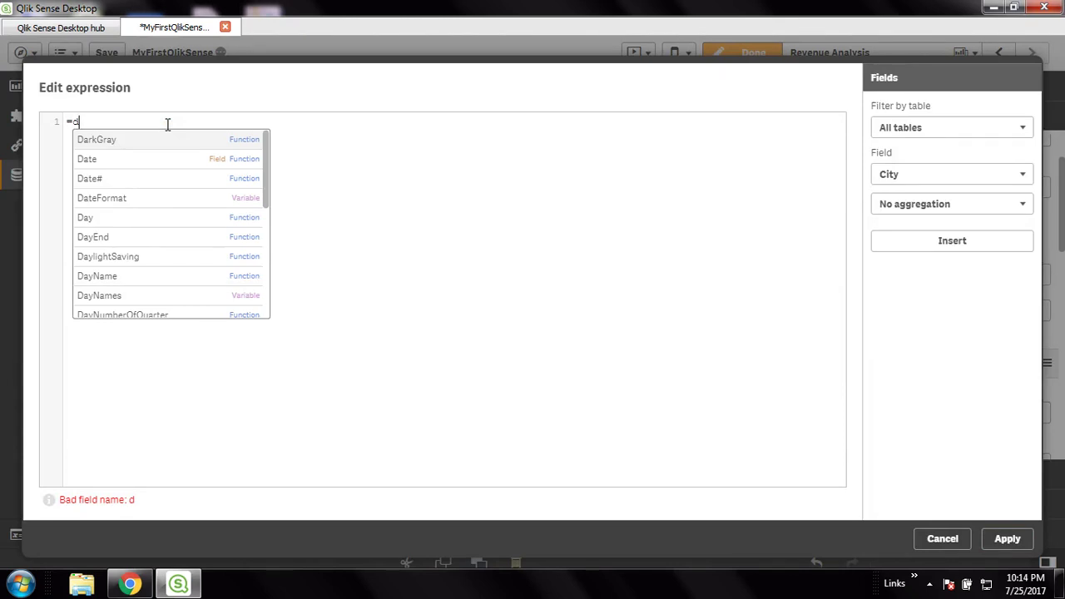
pyautogui.press('BackSpace')
pyautogui.click(908, 129)
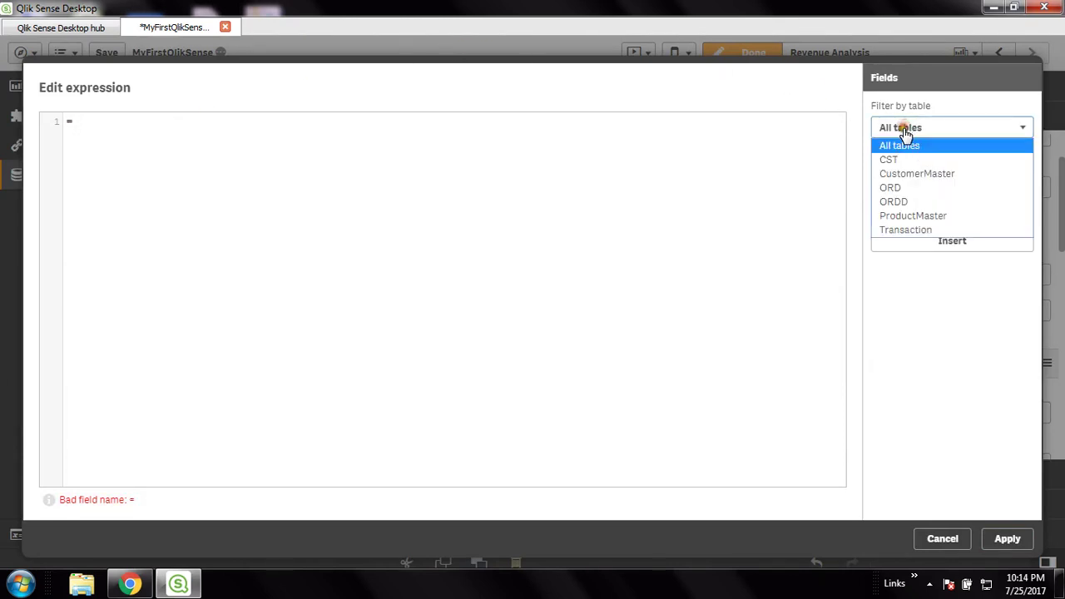
pyautogui.click(915, 229)
pyautogui.click(325, 122)
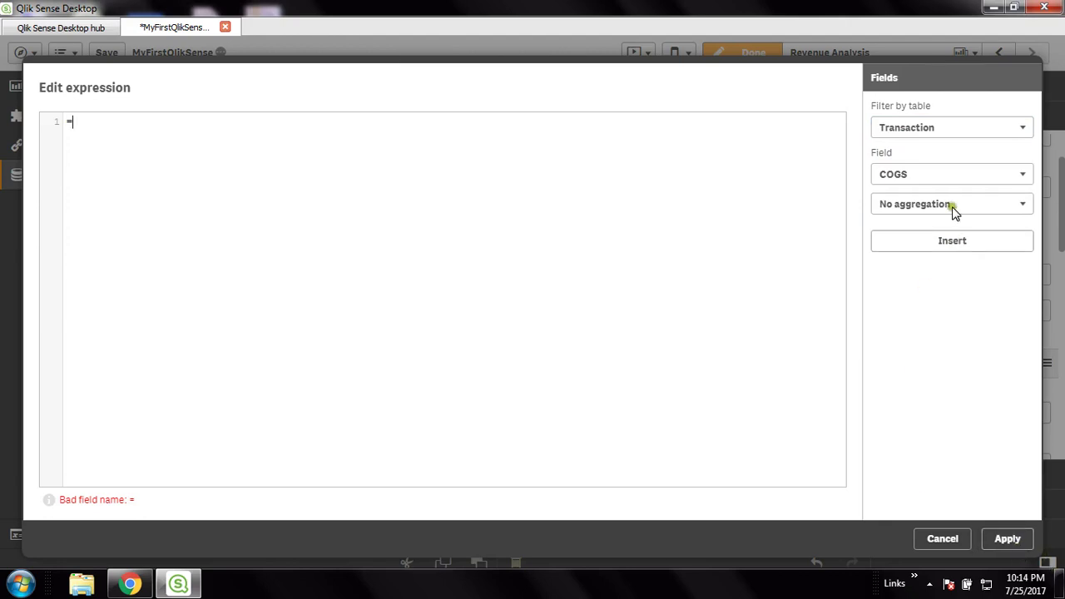
pyautogui.click(939, 131)
pyautogui.click(957, 127)
pyautogui.click(925, 175)
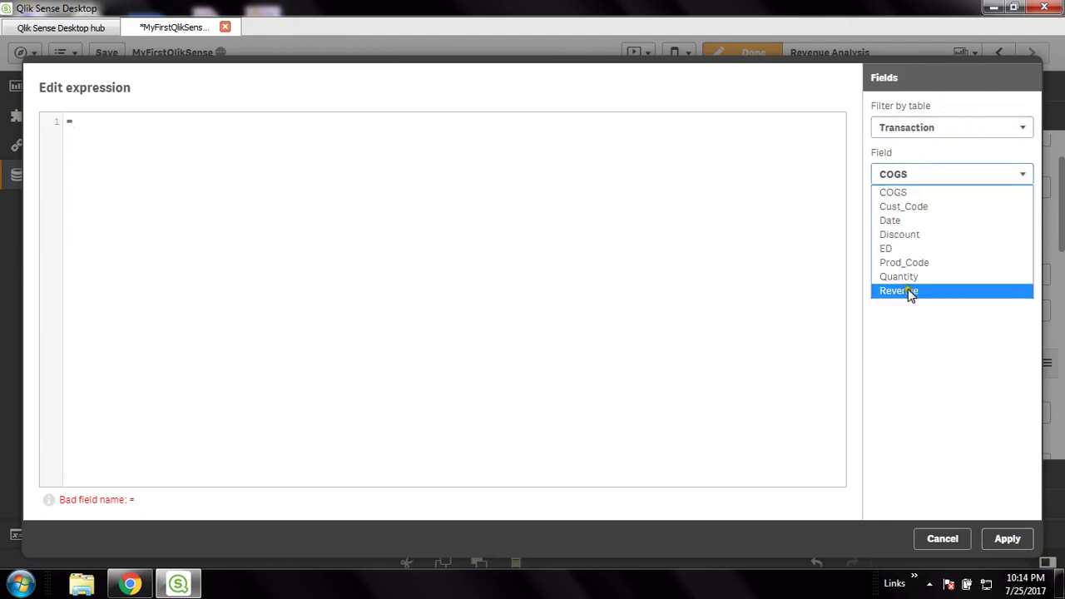
pyautogui.click(909, 220)
pyautogui.click(957, 253)
# Wrap it as =WeekDay(Date) and apply the expression.
pyautogui.write(')')
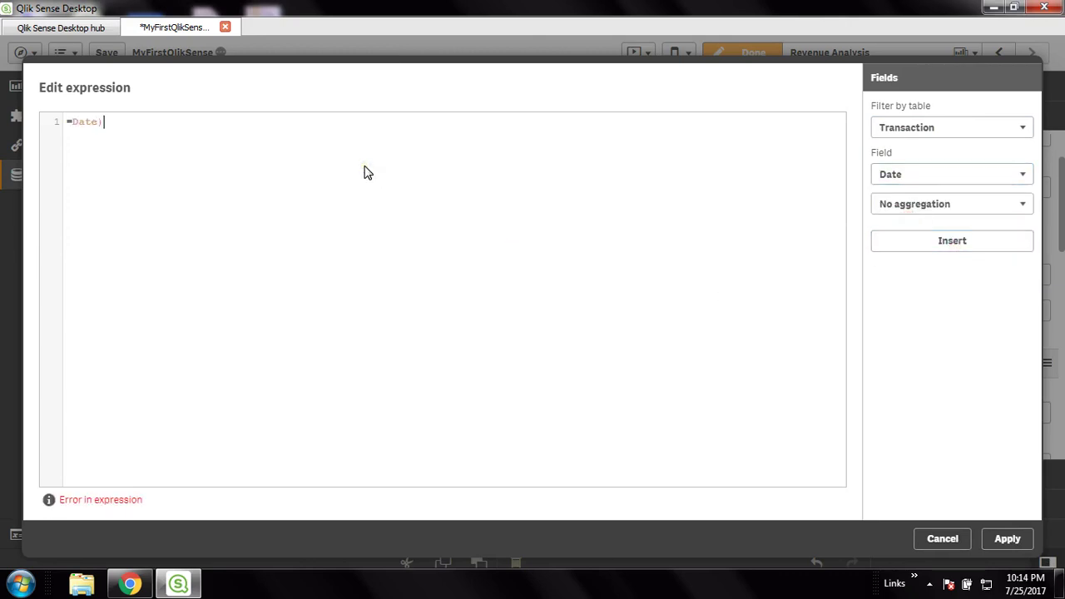
pyautogui.write('(')
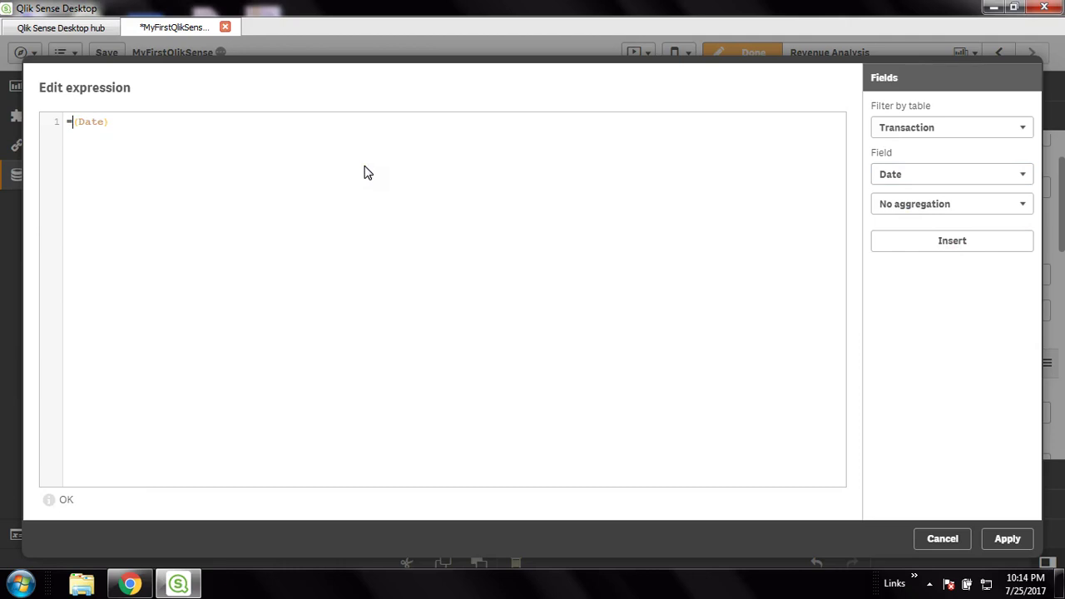
pyautogui.write('week')
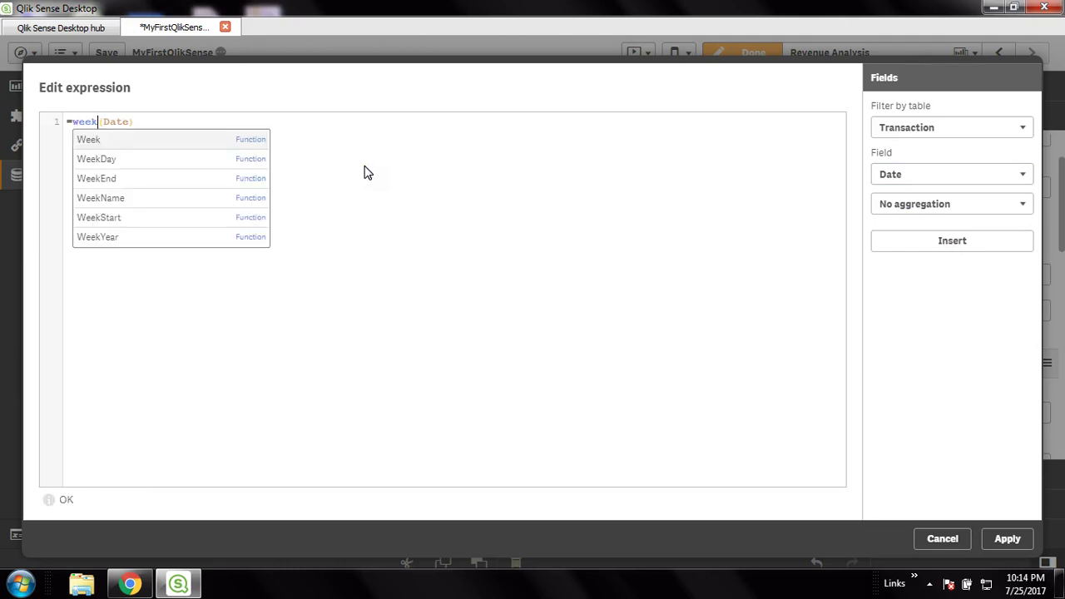
pyautogui.click(113, 166)
pyautogui.click(64, 191)
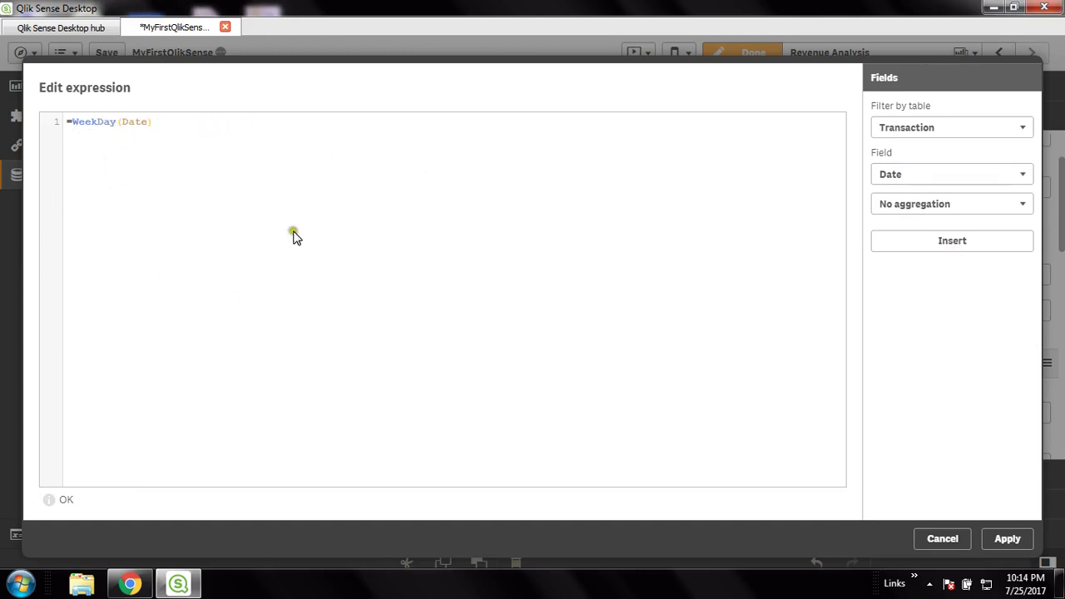
pyautogui.click(1005, 539)
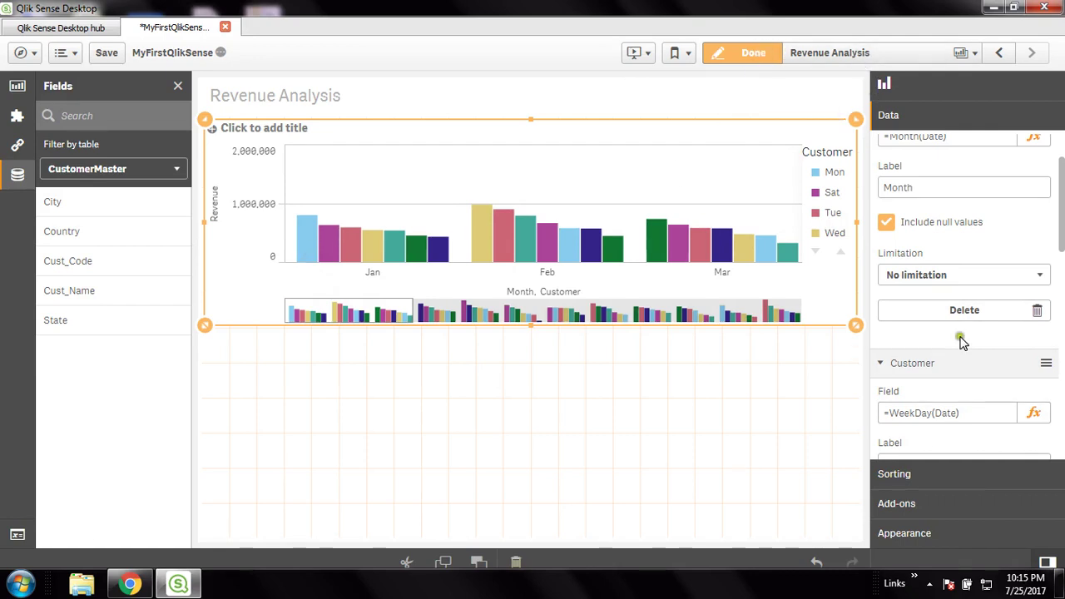
# Change the second dimension's label from Customer to Weekdays.
pyautogui.scroll(-1, 979, 404)
pyautogui.click(945, 386)
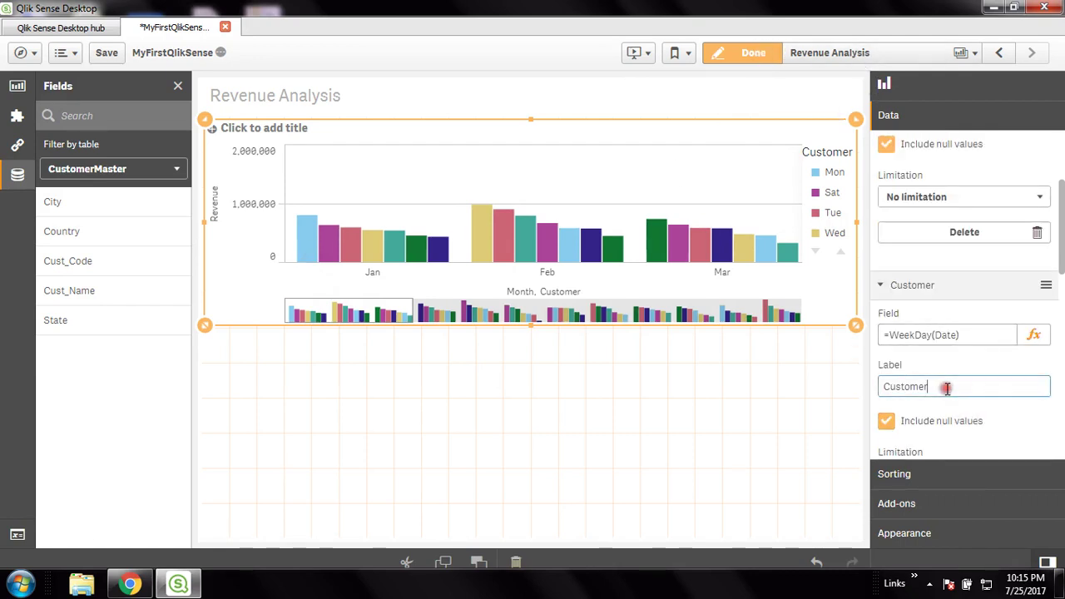
pyautogui.doubleClick(983, 387)
pyautogui.write('Weekdays')
pyautogui.press('Return')
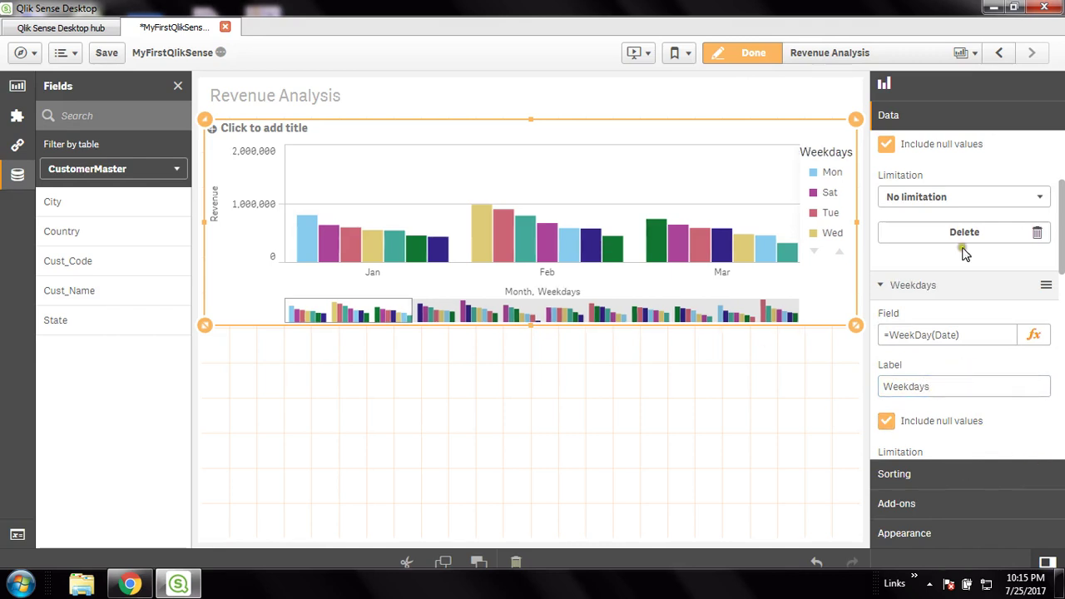
pyautogui.scroll(1, 996, 374)
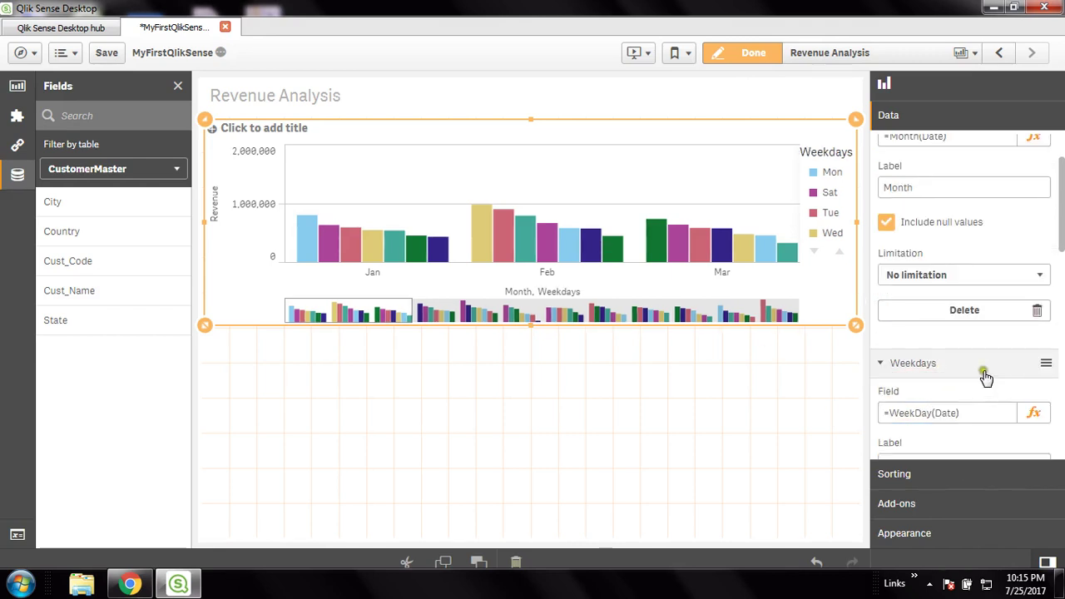
pyautogui.scroll(-2, 942, 340)
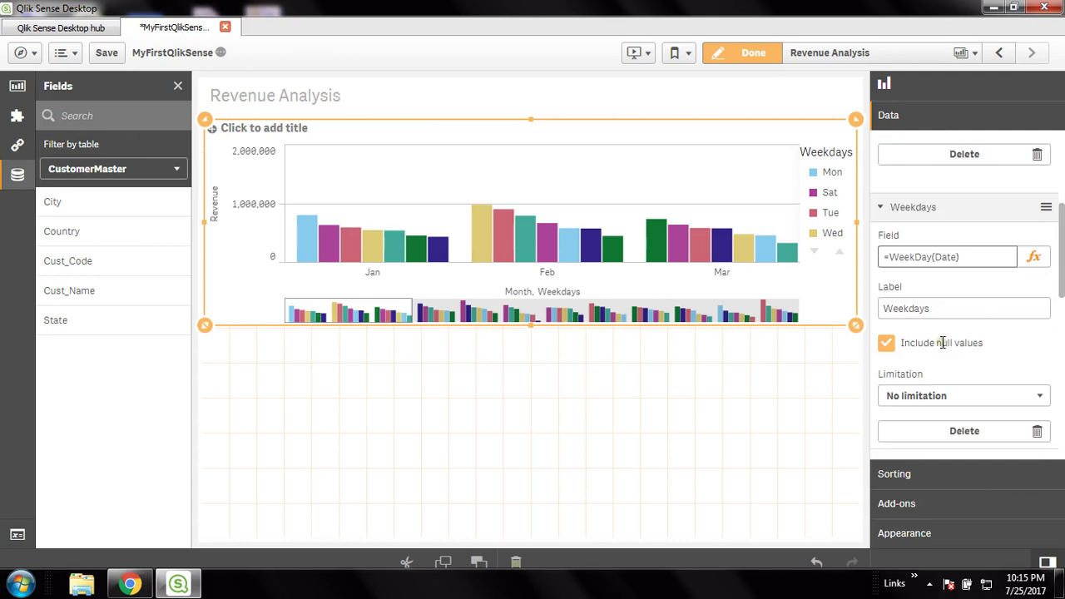
# Leave edit mode and select Mon to highlight each month's Monday revenue bar.
pyautogui.click(592, 385)
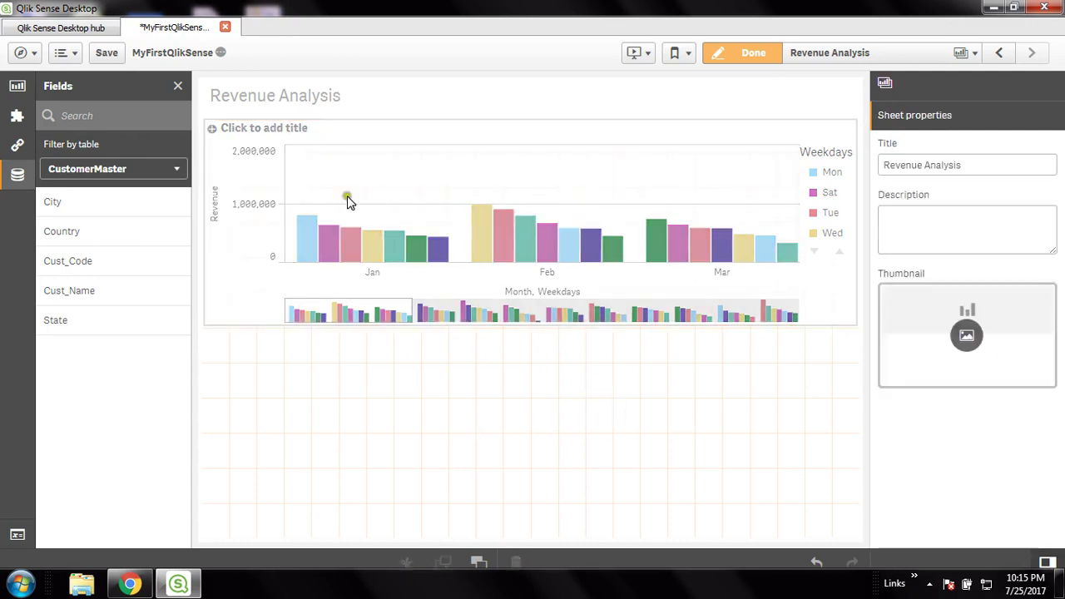
pyautogui.click(732, 52)
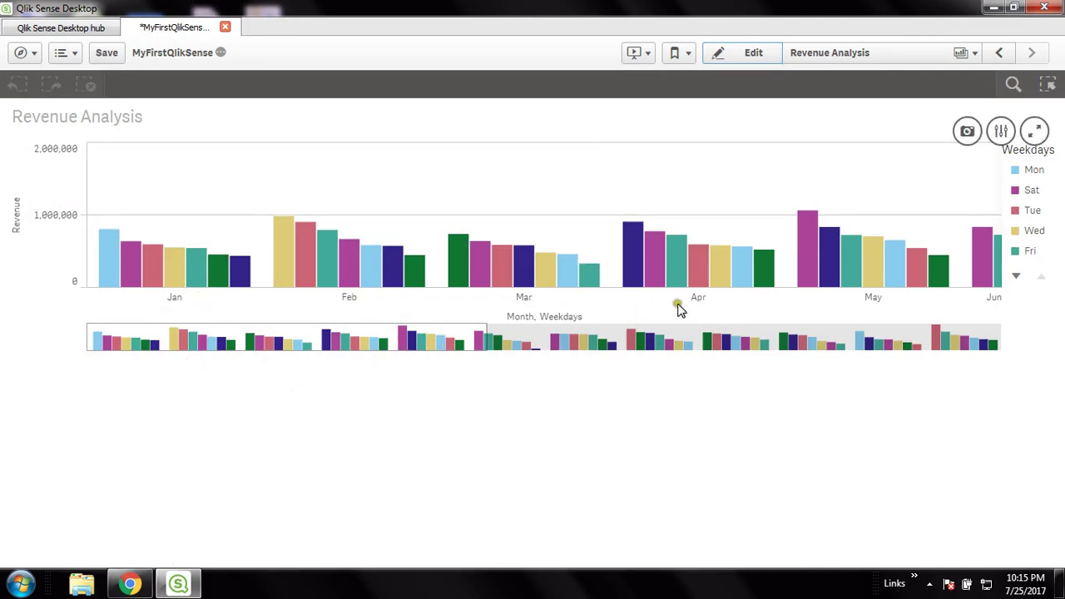
pyautogui.moveTo(449, 340); pyautogui.dragTo(384, 346)
pyautogui.click(1021, 171)
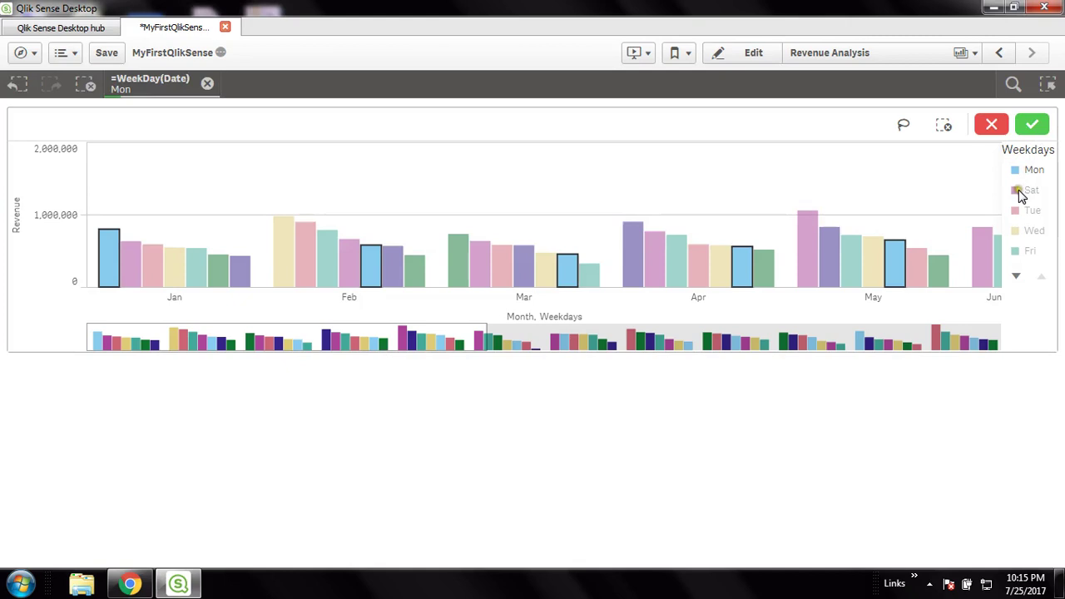
pyautogui.click(1017, 191)
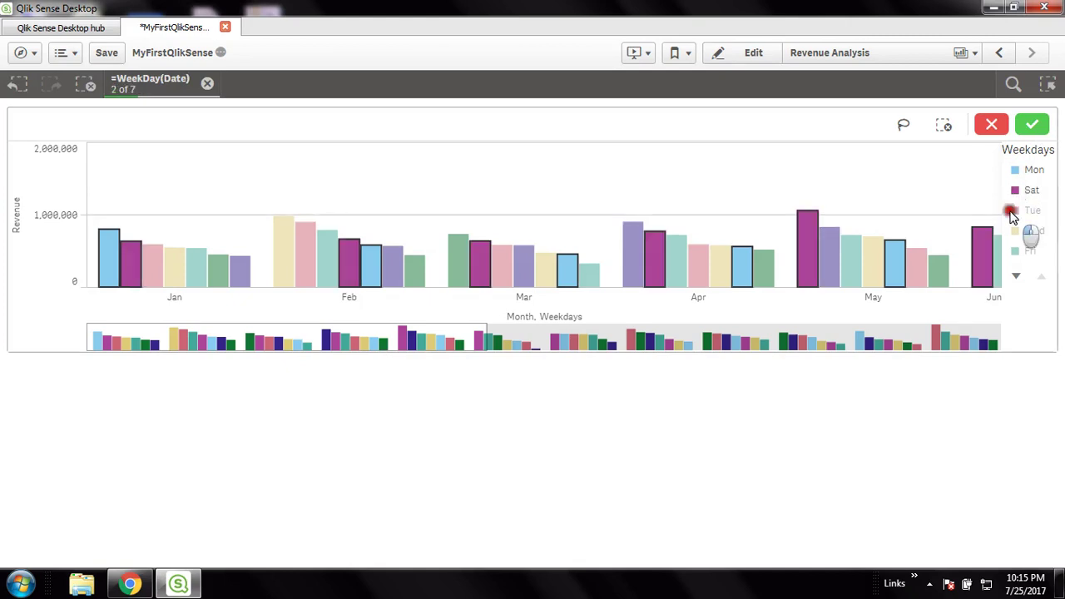
pyautogui.click(1012, 213)
pyautogui.click(1015, 230)
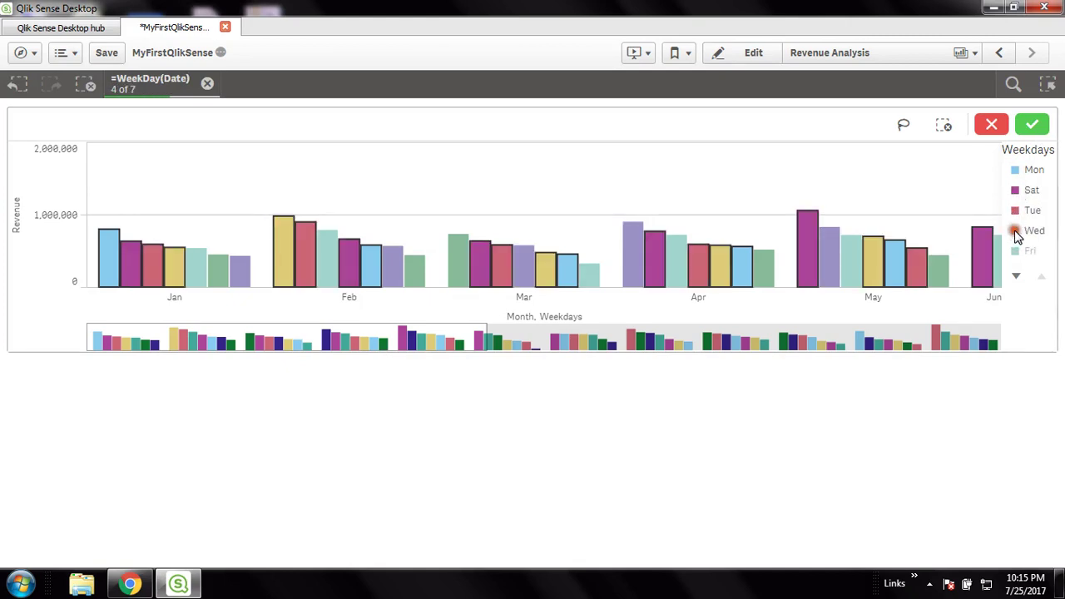
pyautogui.click(1015, 251)
pyautogui.click(1016, 277)
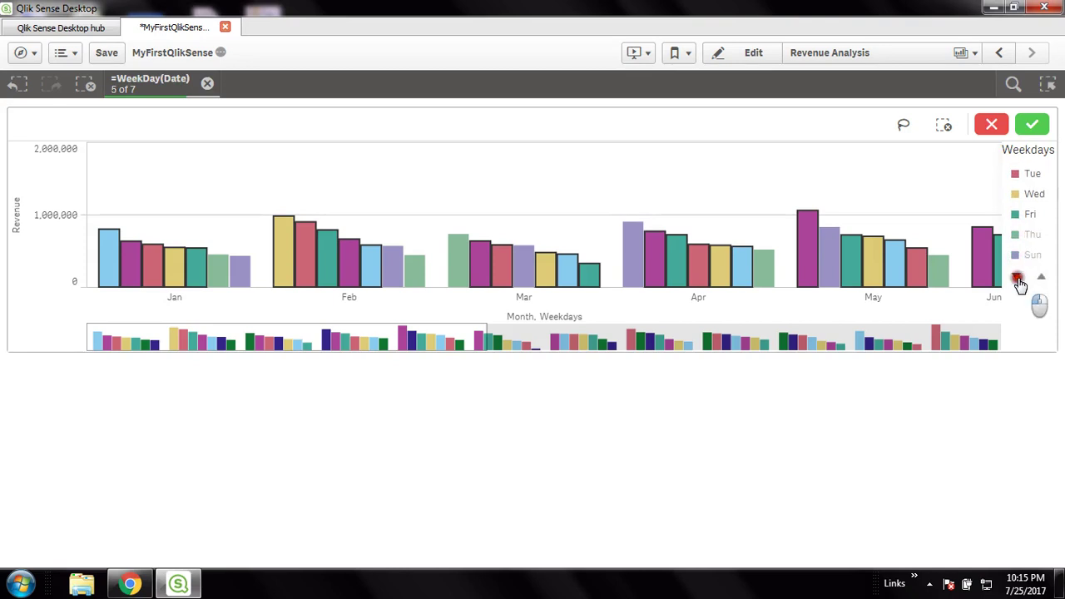
pyautogui.click(1016, 236)
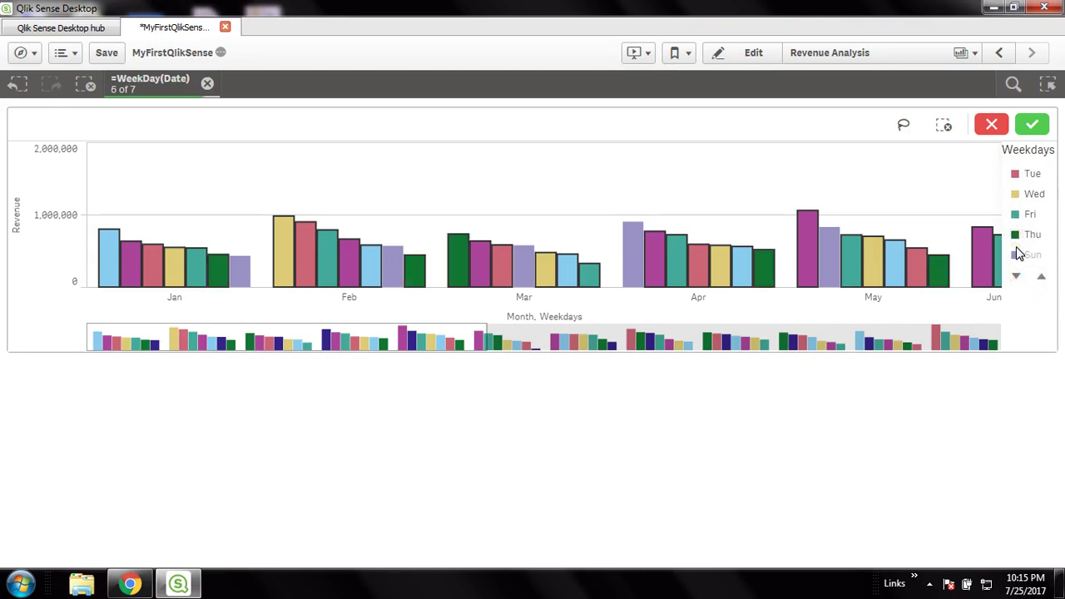
pyautogui.click(1018, 254)
pyautogui.click(1015, 234)
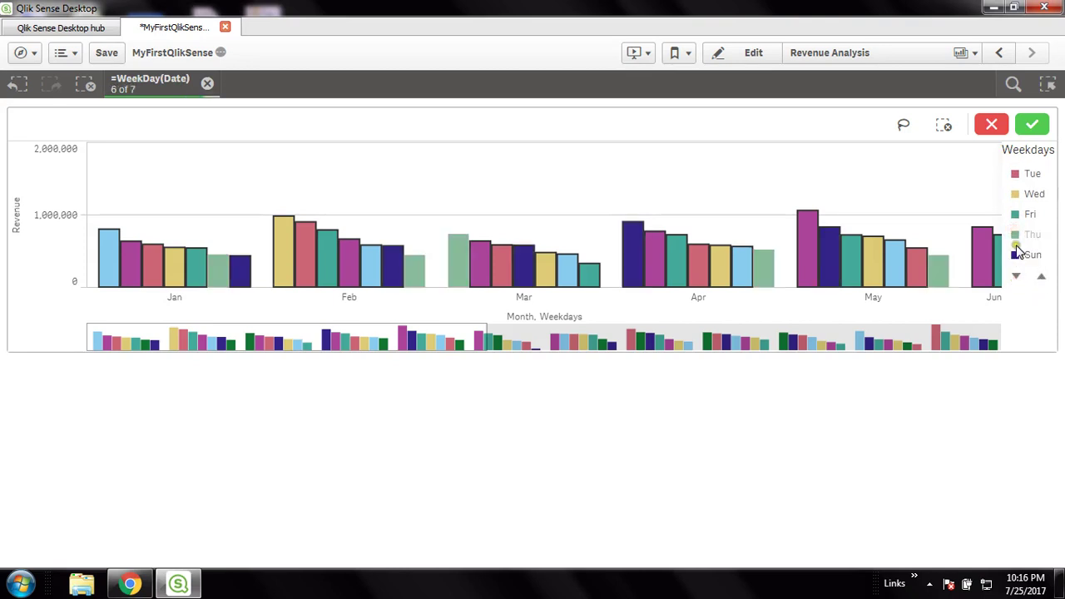
pyautogui.click(960, 422)
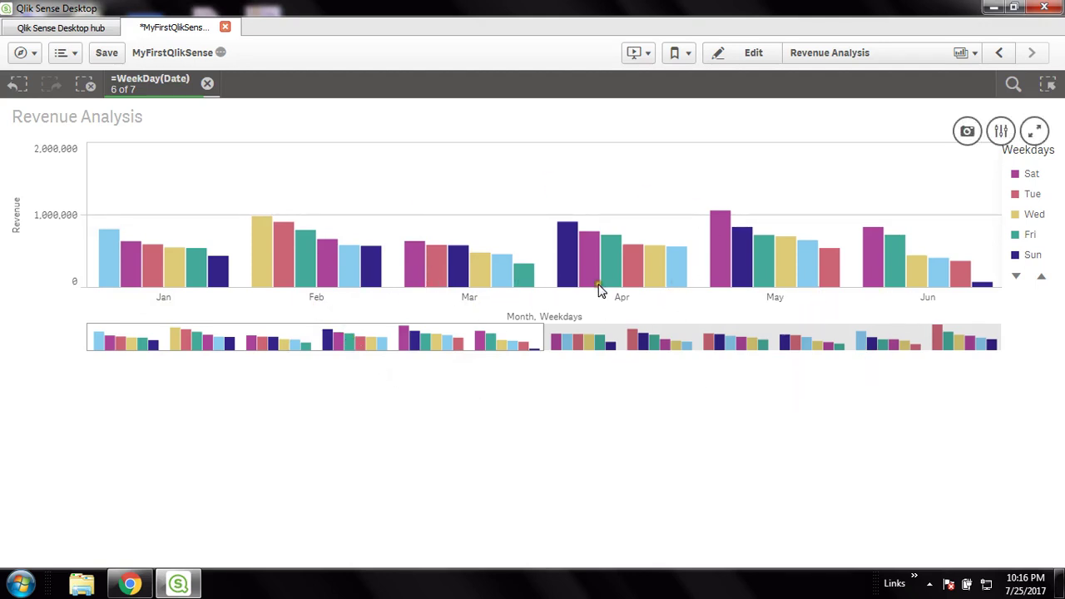
pyautogui.moveTo(456, 346); pyautogui.dragTo(189, 336)
pyautogui.moveTo(721, 263)
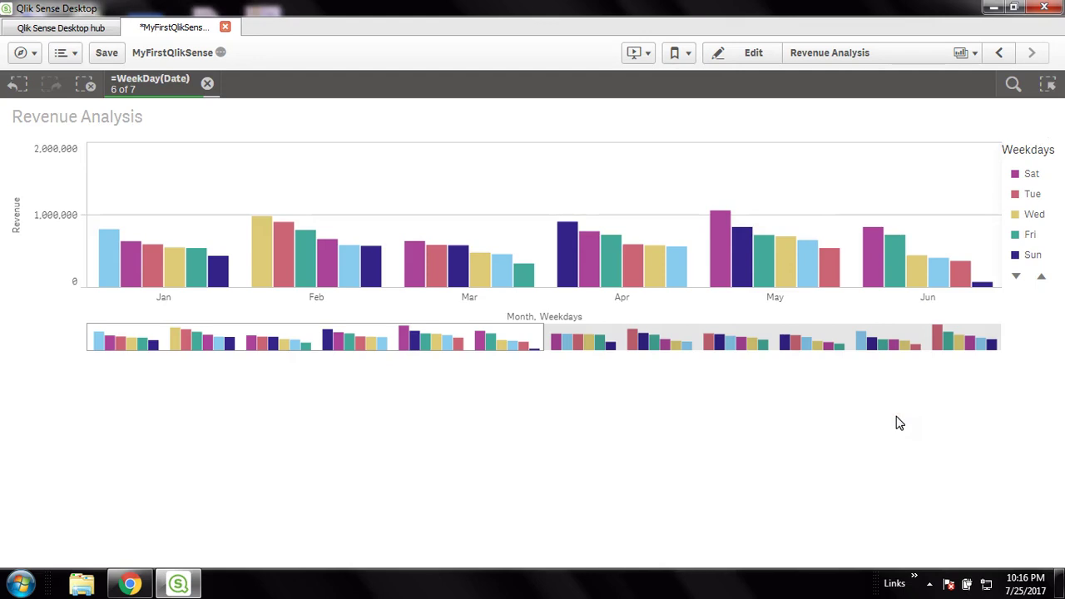
# Resize the revenue chart in edit mode to occupy only the left half of the sheet.
pyautogui.click(773, 502)
pyautogui.click(758, 58)
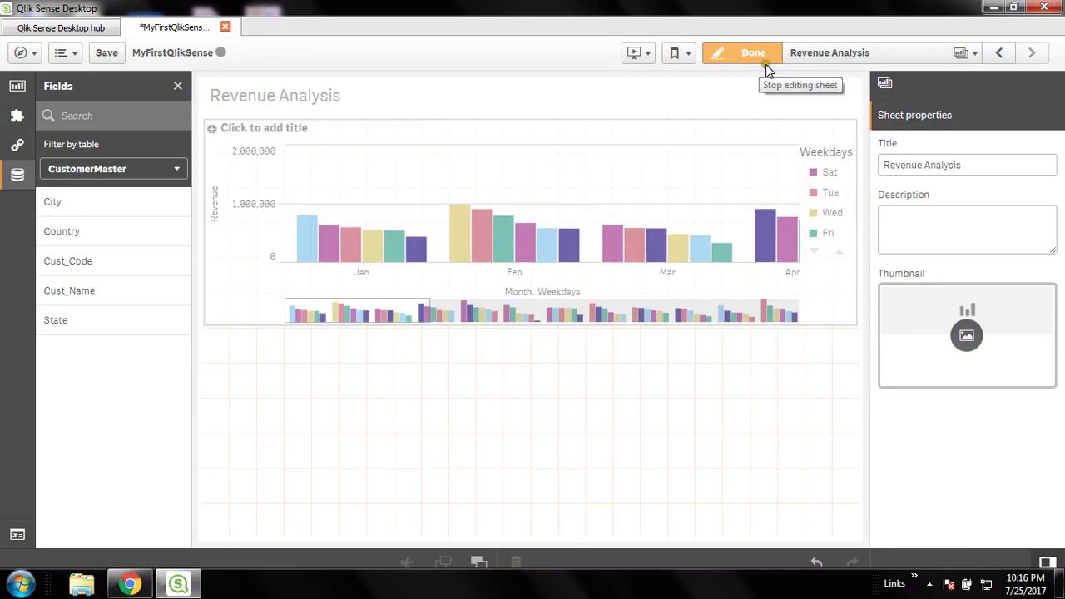
pyautogui.click(649, 123)
pyautogui.moveTo(857, 328); pyautogui.dragTo(511, 532)
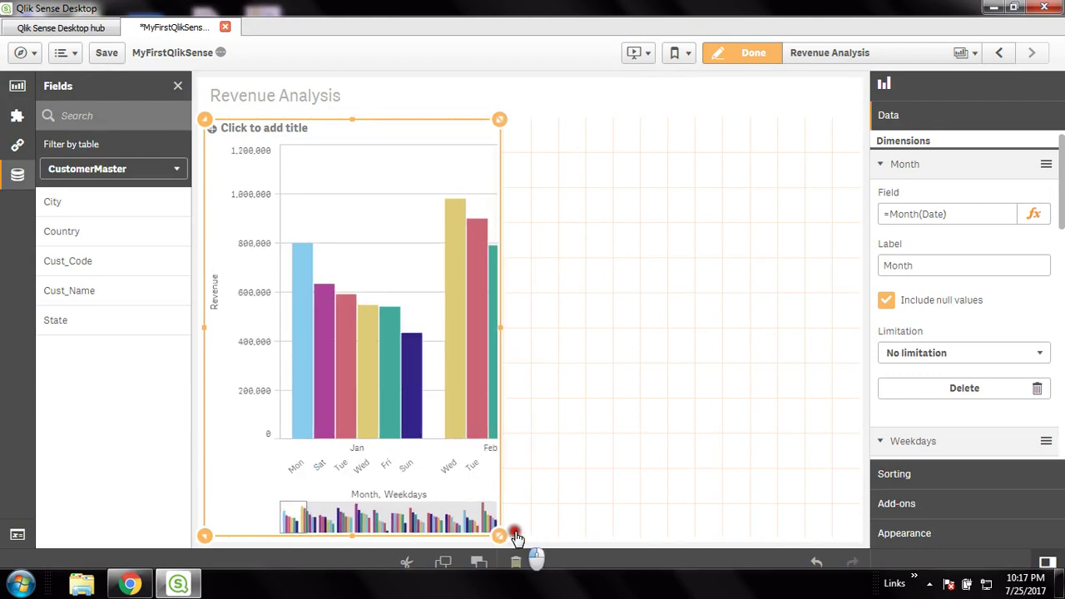
pyautogui.click(614, 366)
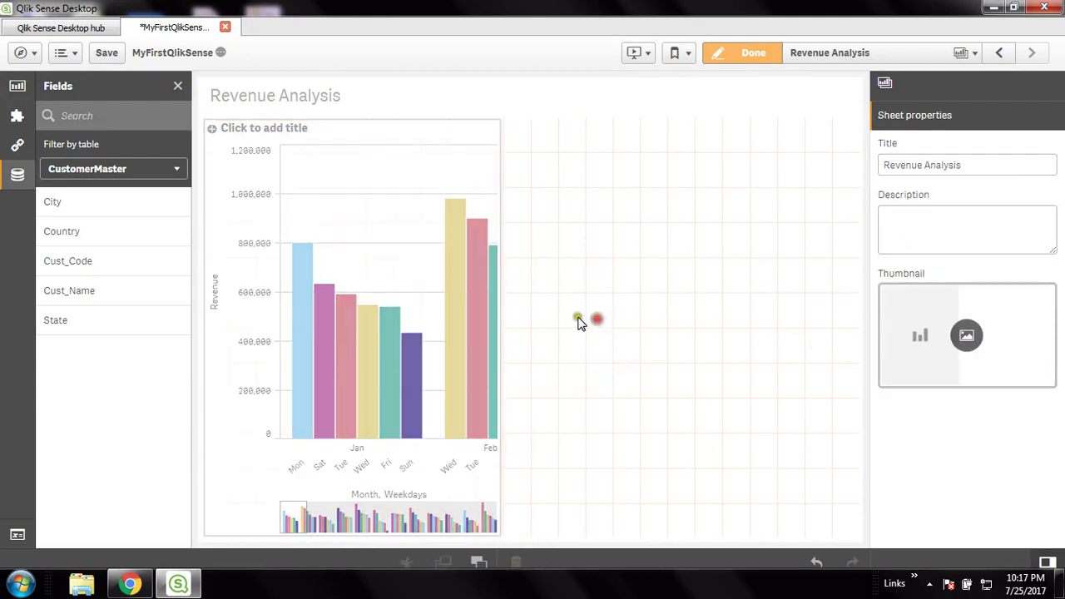
# Place a new bar chart on the right half with Cust_Name as its dimension.
pyautogui.click(17, 86)
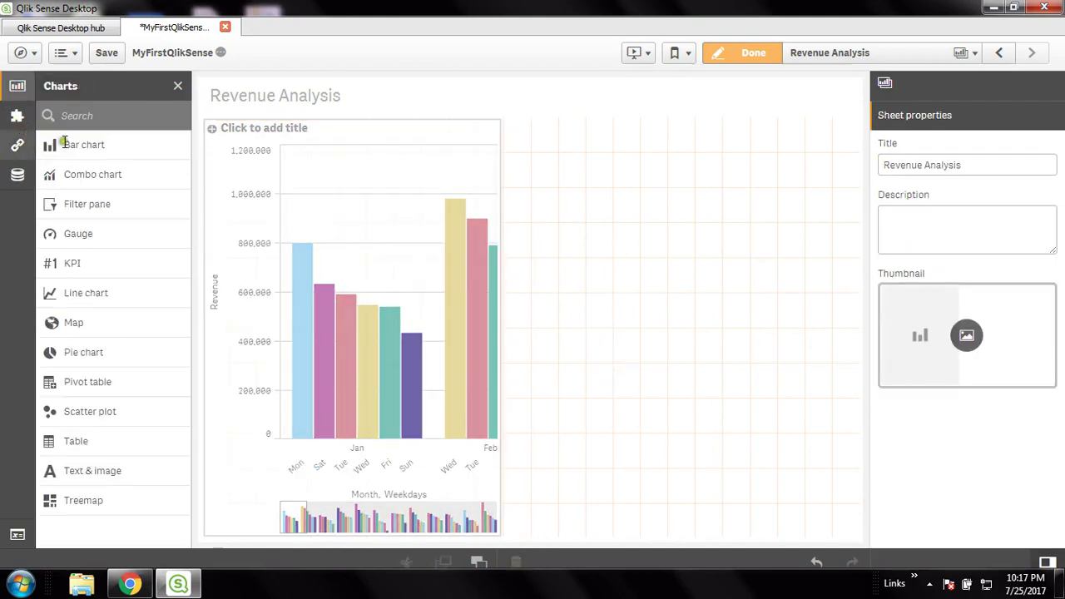
pyautogui.click(92, 144)
pyautogui.moveTo(92, 144); pyautogui.dragTo(663, 266)
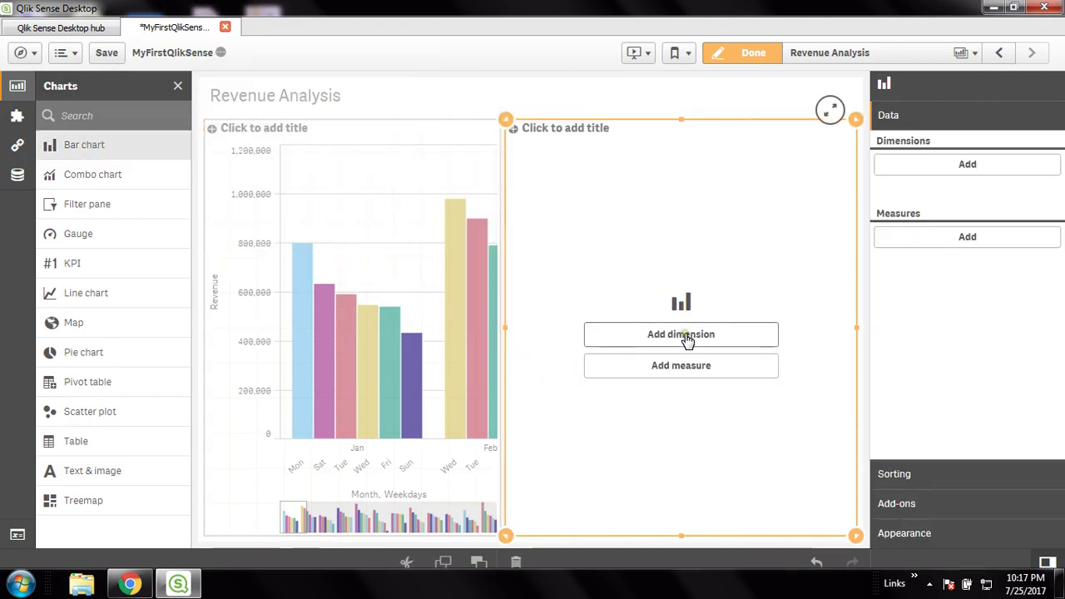
pyautogui.click(687, 337)
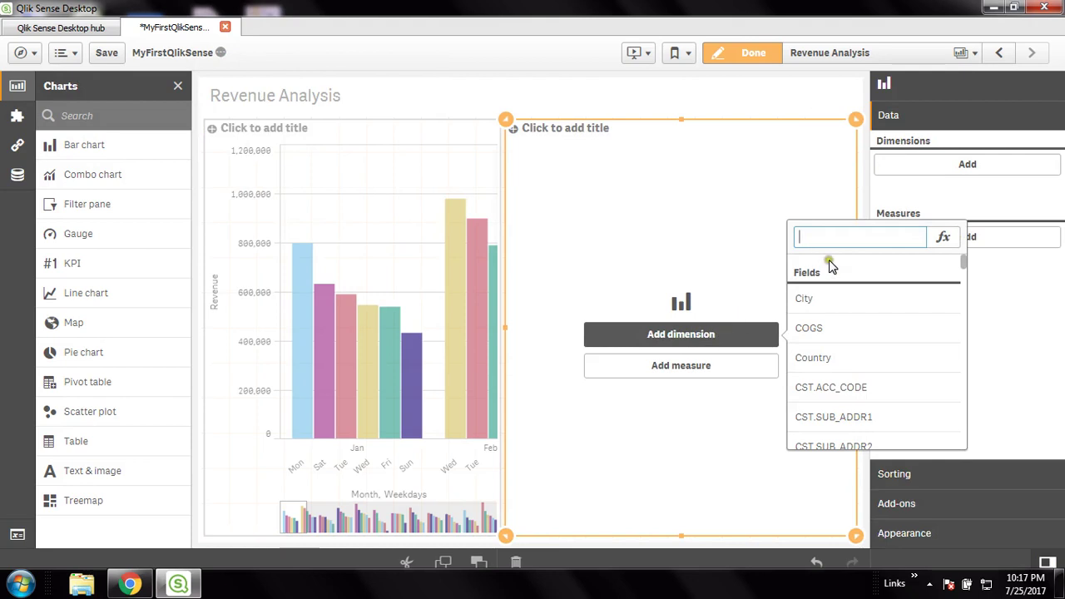
pyautogui.write('custo')
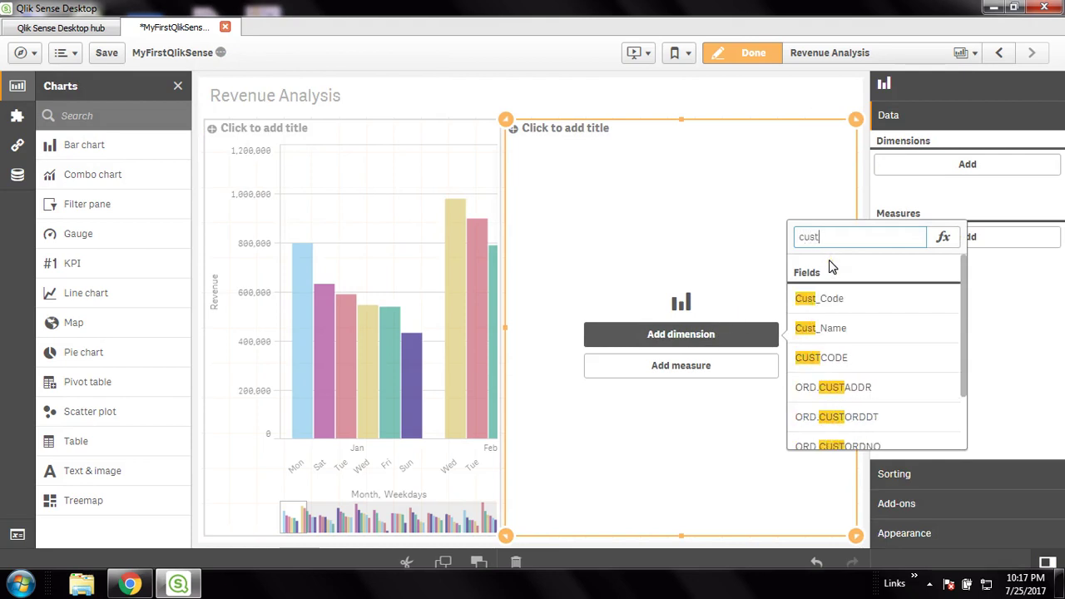
pyautogui.press('BackSpace')
pyautogui.press('BackSpace')
pyautogui.press('BackSpace')
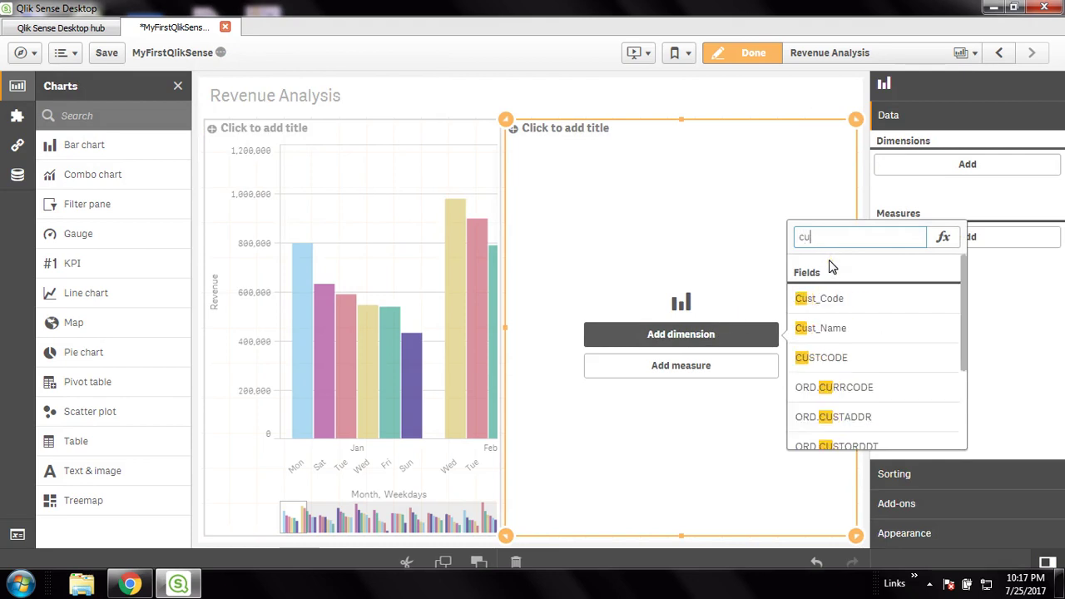
pyautogui.click(848, 329)
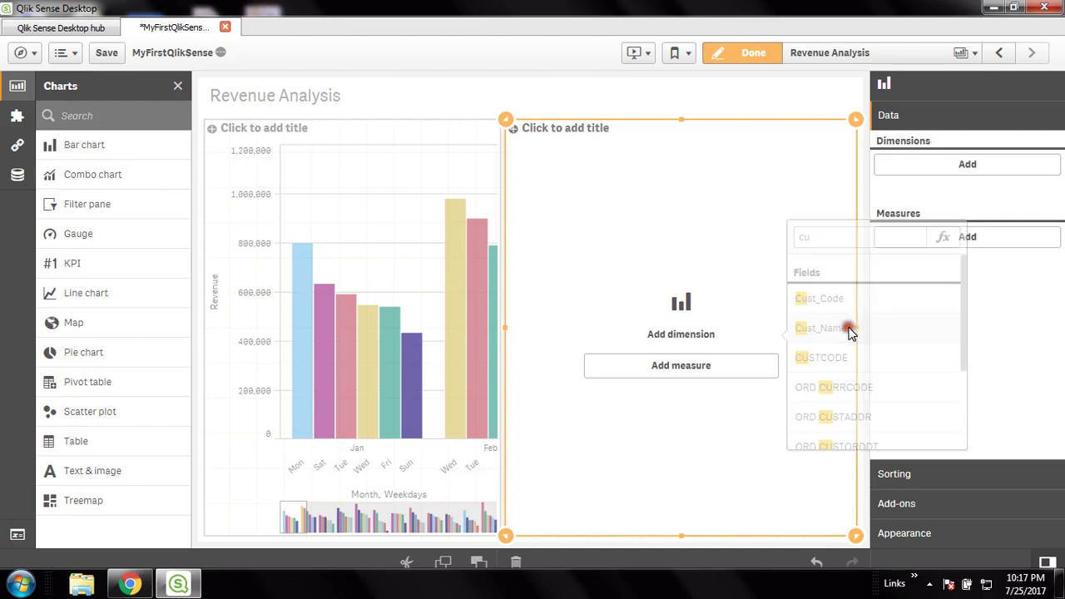
# Add Sum(COGS) as the new chart's measure.
pyautogui.click(709, 368)
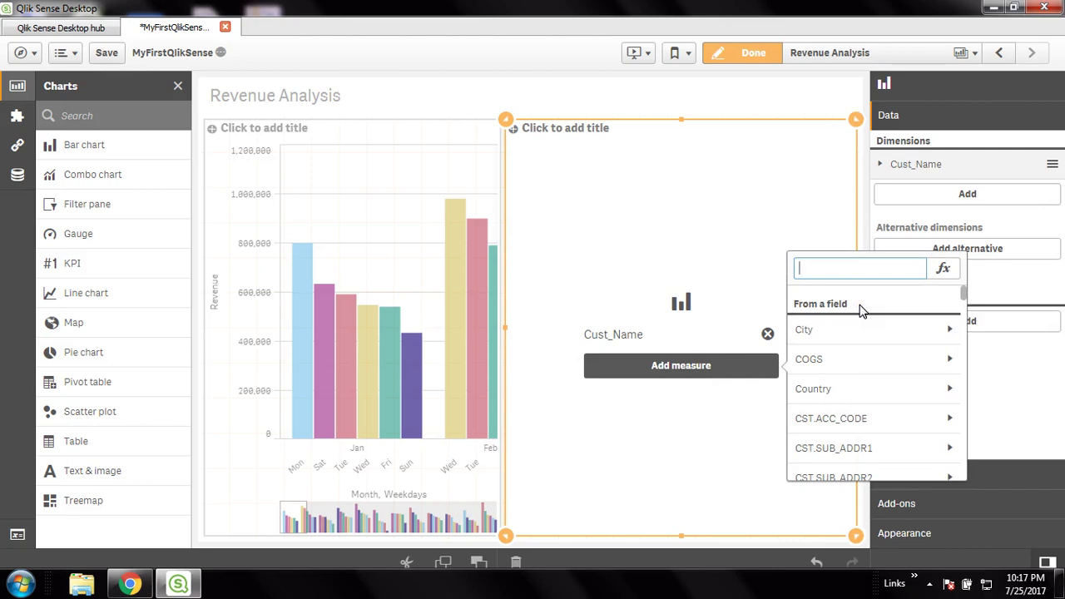
pyautogui.click(828, 359)
pyautogui.click(832, 320)
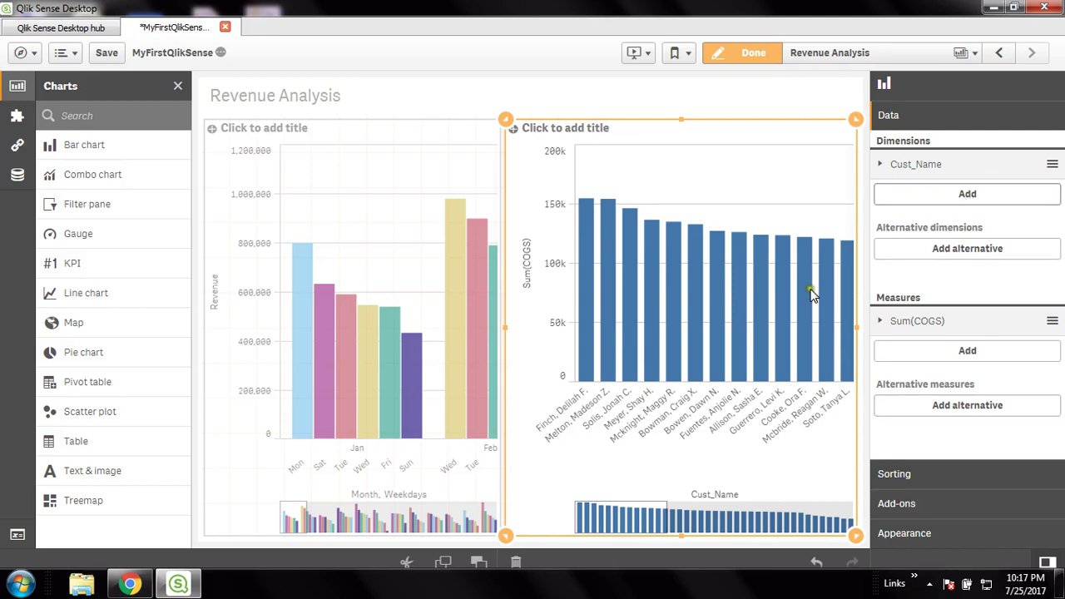
pyautogui.click(1017, 200)
pyautogui.click(942, 226)
pyautogui.click(885, 210)
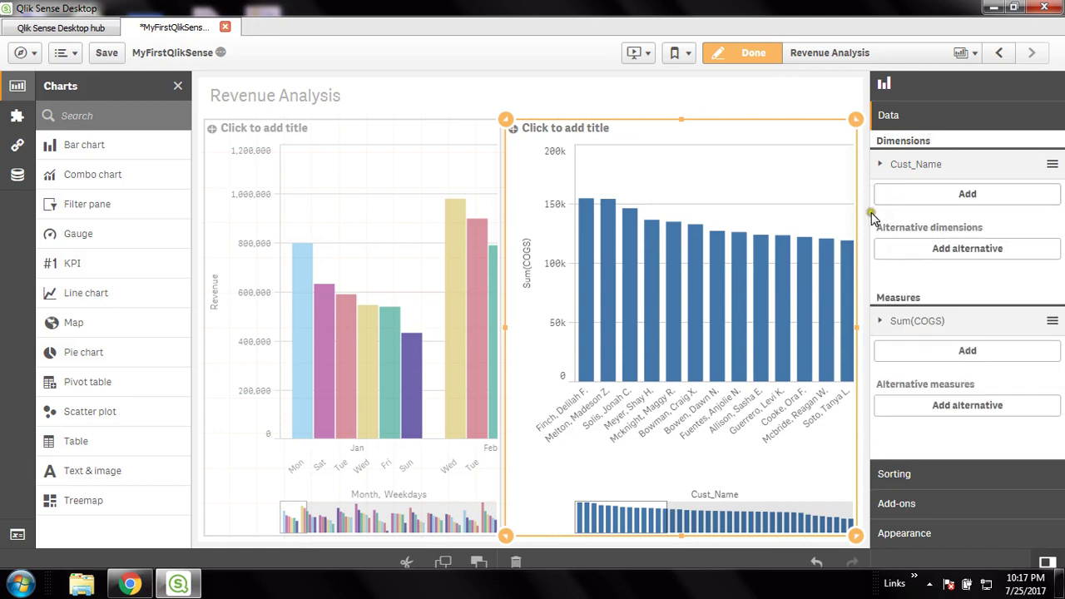
pyautogui.click(965, 196)
# Add Prod_Name as the second dimension and preview the chart before resuming editing.
pyautogui.click(944, 230)
pyautogui.write('Pro')
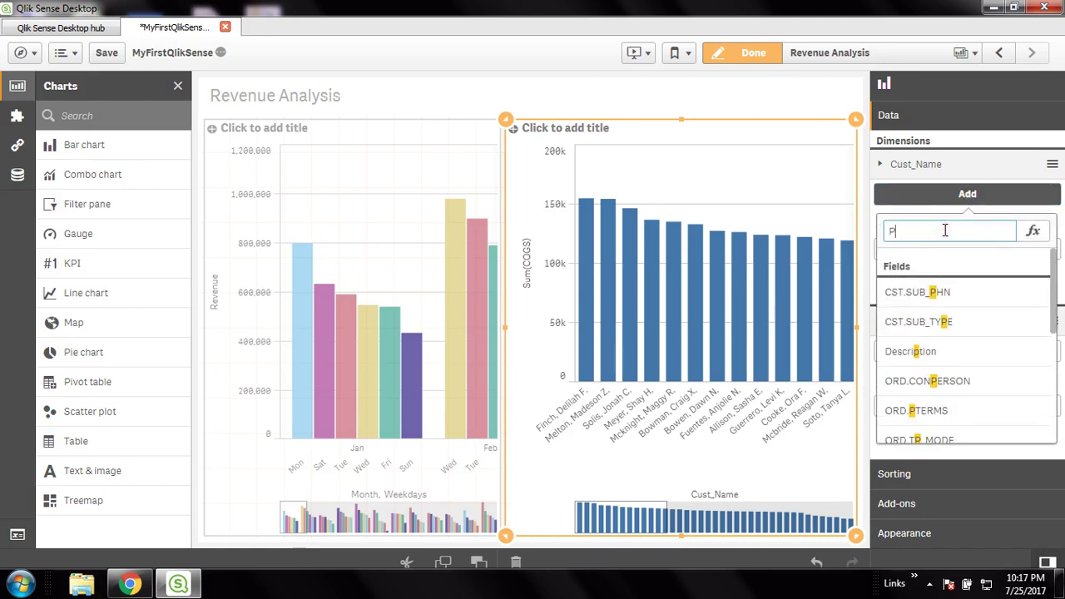
pyautogui.click(915, 322)
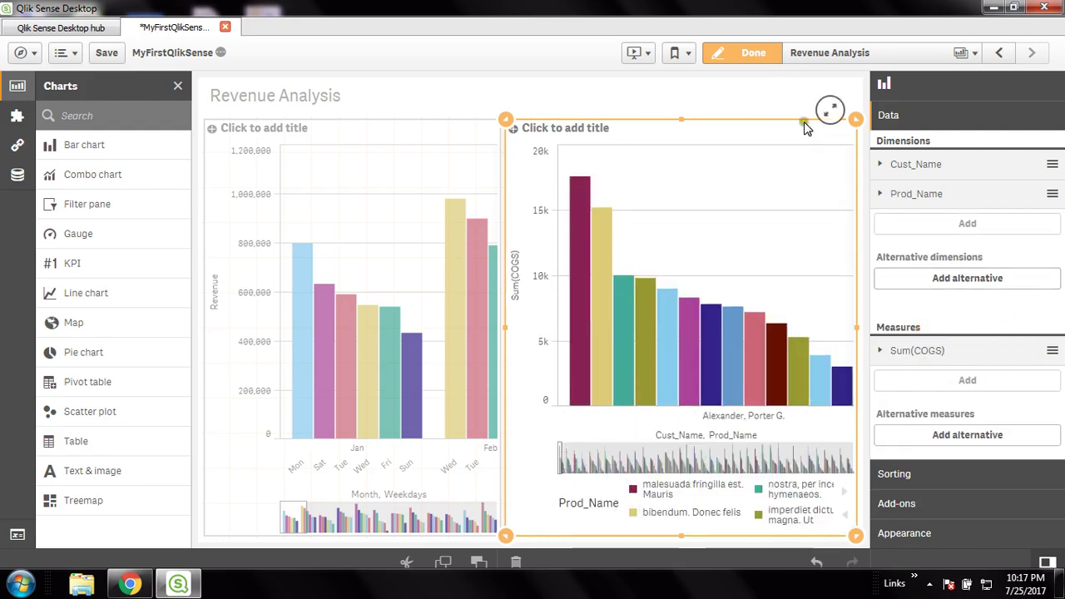
pyautogui.click(755, 53)
pyautogui.moveTo(559, 546); pyautogui.dragTo(601, 551)
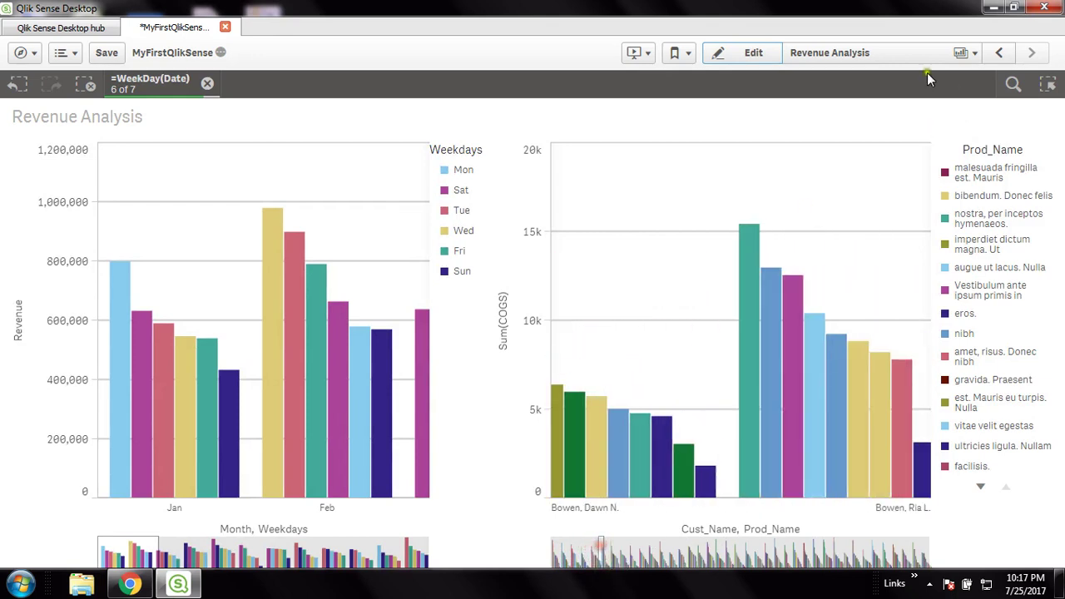
pyautogui.click(752, 53)
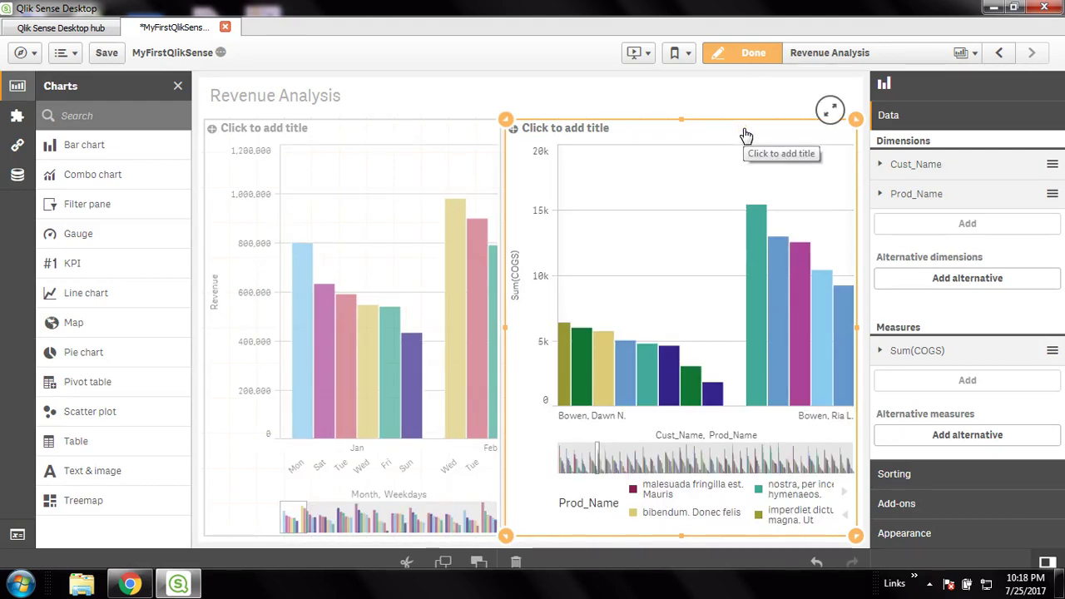
# Switch the customer sales chart's presentation to stacked bars.
pyautogui.click(907, 533)
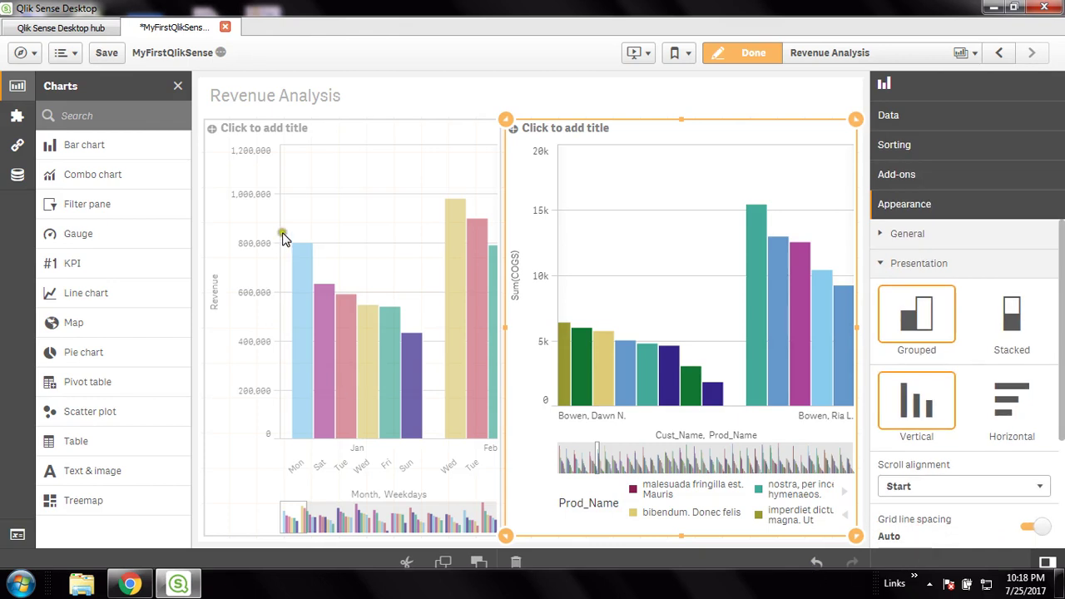
pyautogui.click(368, 133)
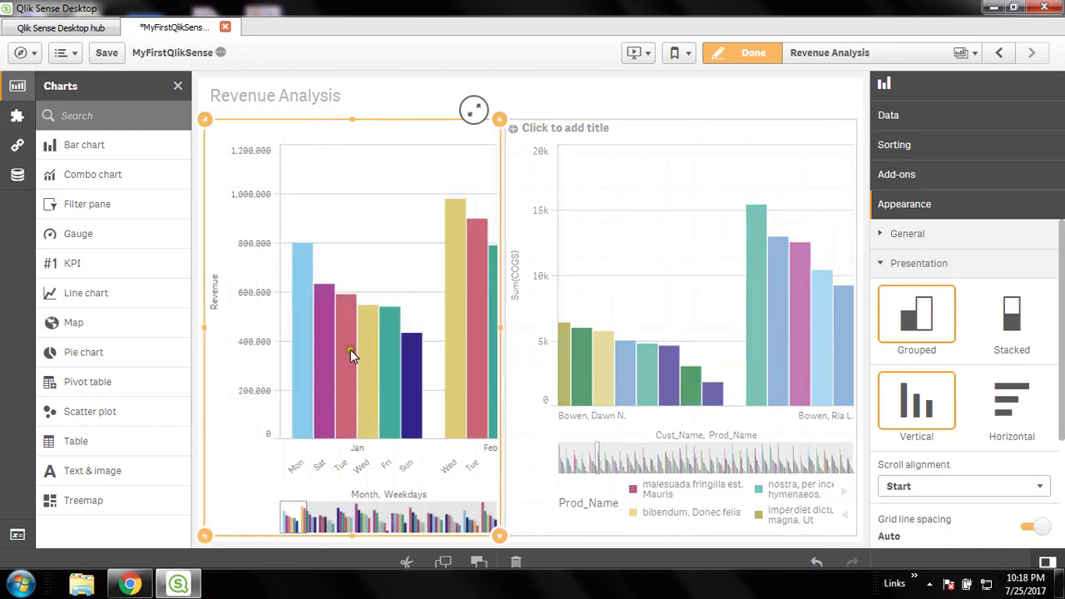
pyautogui.click(702, 137)
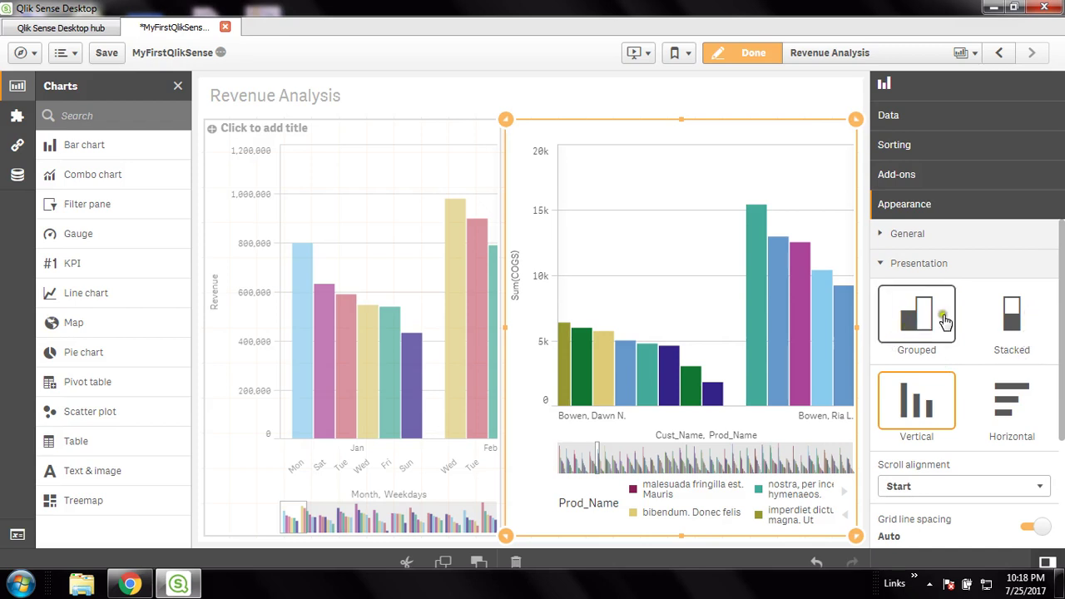
pyautogui.click(1011, 308)
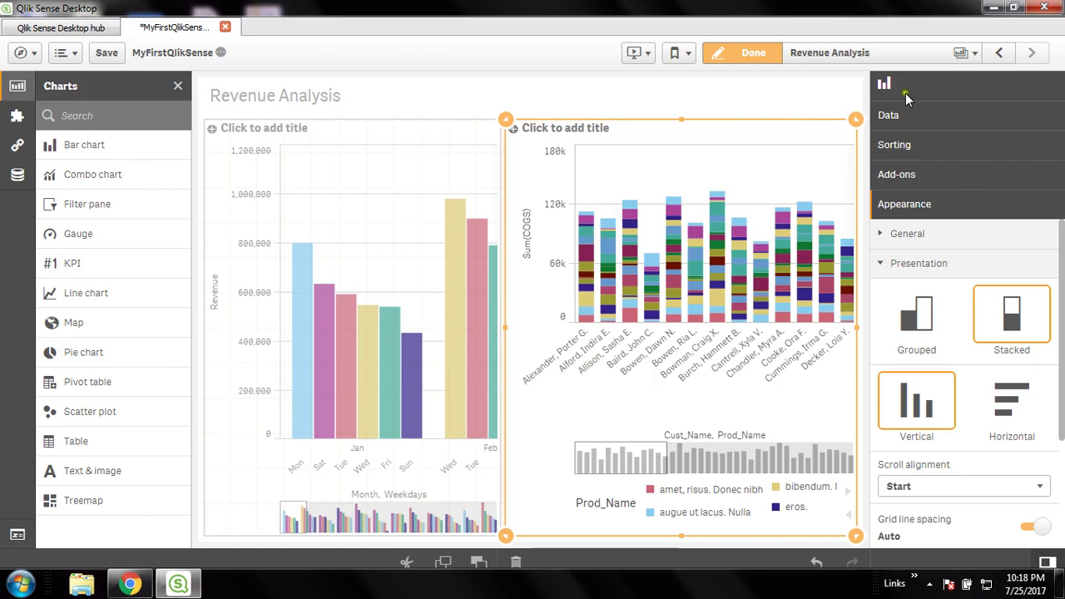
pyautogui.click(899, 120)
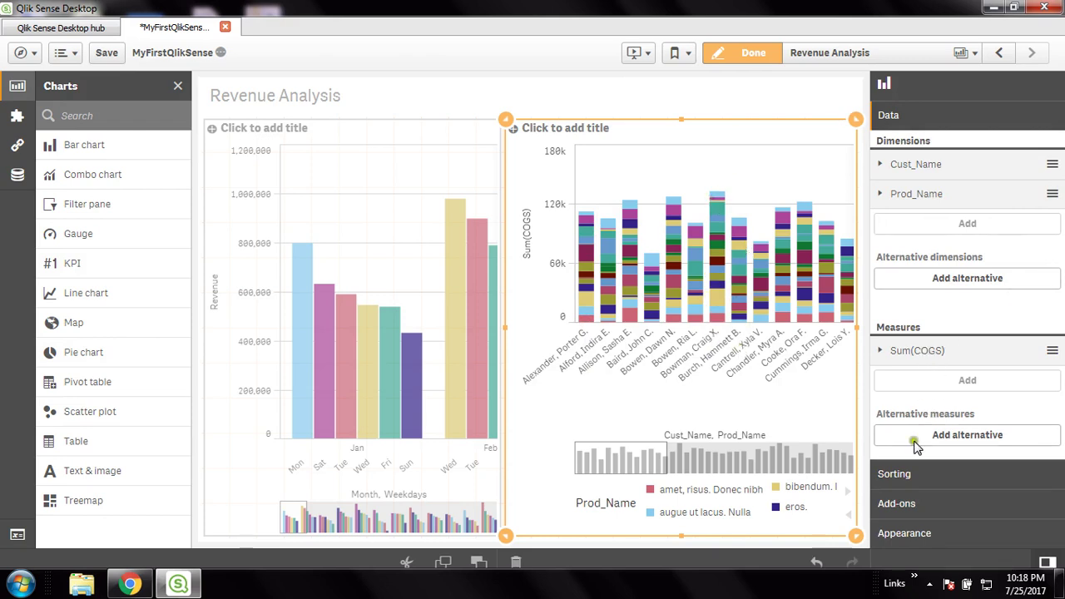
# Relabel the Sum(COGS) measure as Sales.
pyautogui.click(884, 352)
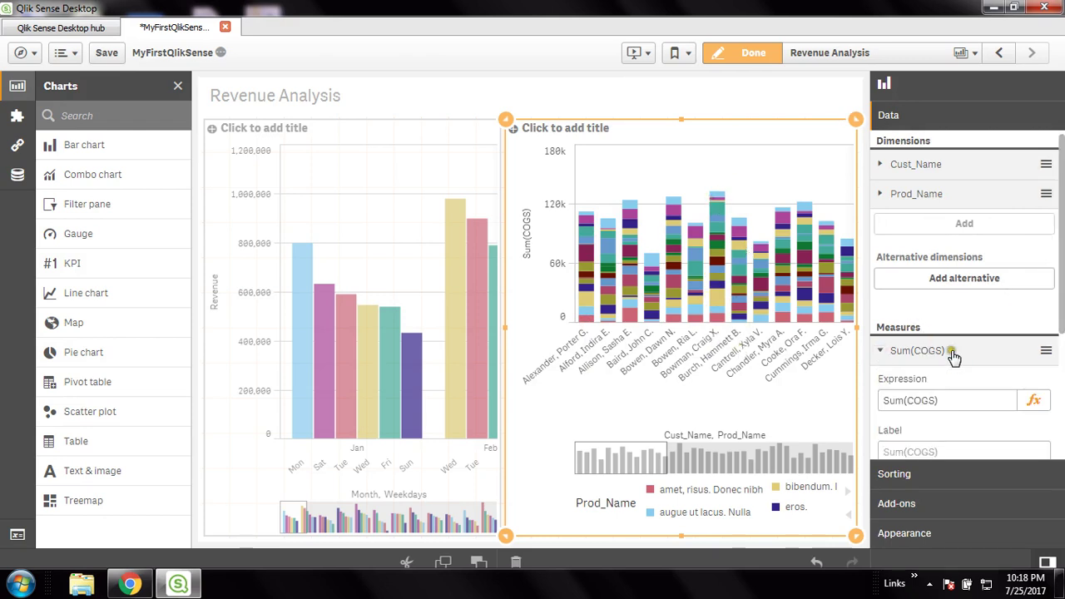
pyautogui.click(971, 371)
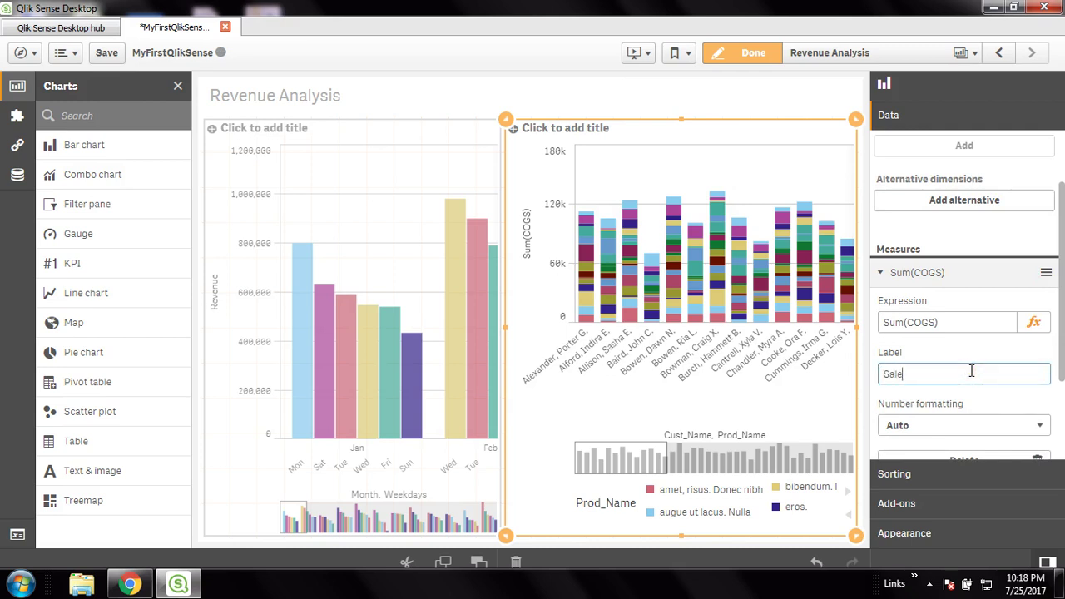
pyautogui.click(962, 356)
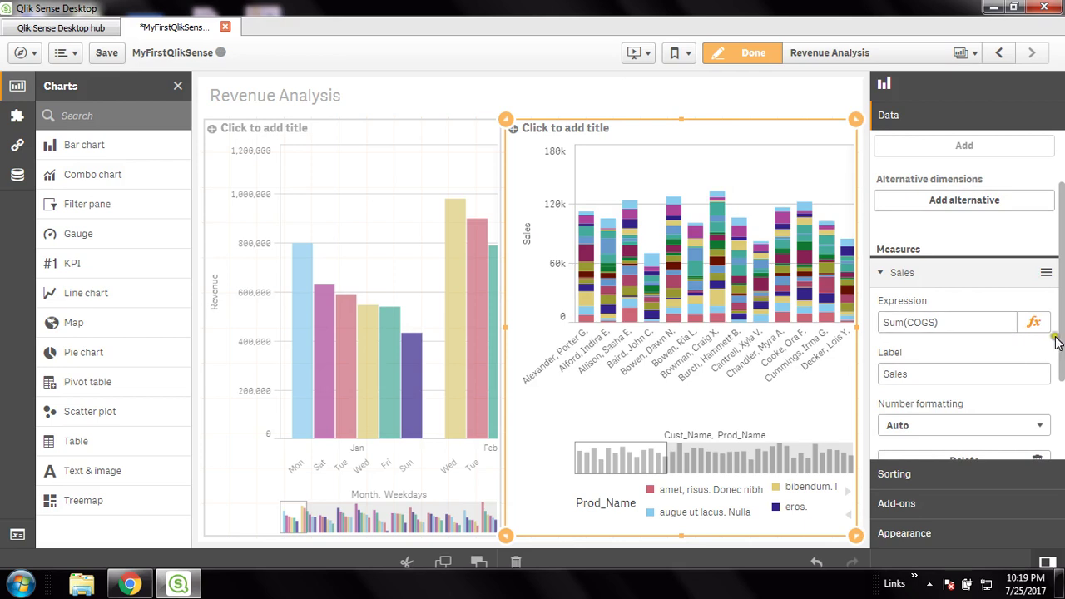
# Format the Sales measure as Number using the simple 1,000 format.
pyautogui.scroll(-2, 1061, 337)
pyautogui.click(984, 350)
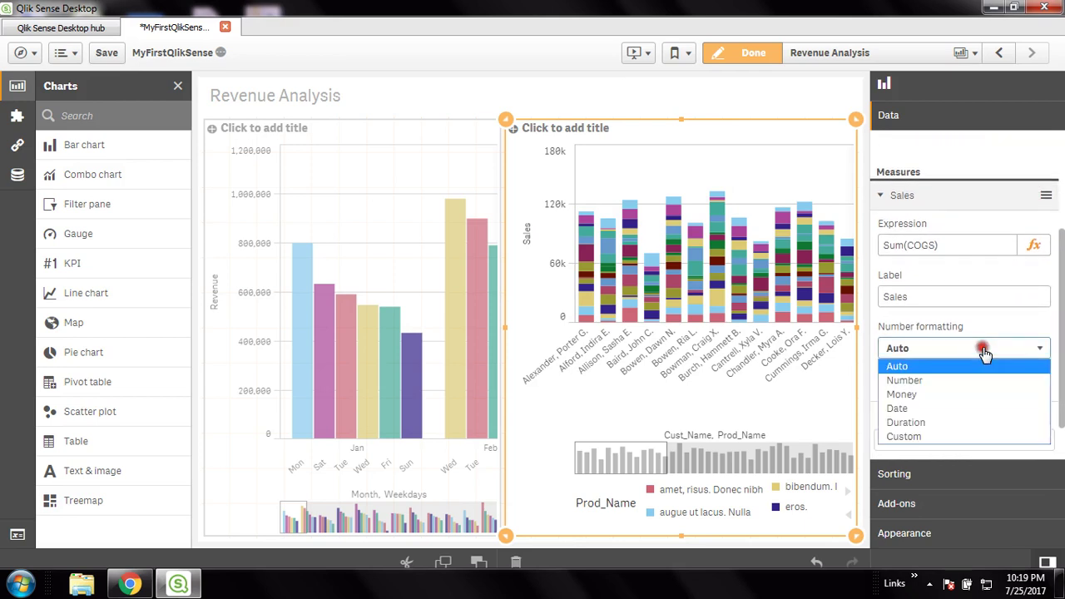
pyautogui.click(920, 381)
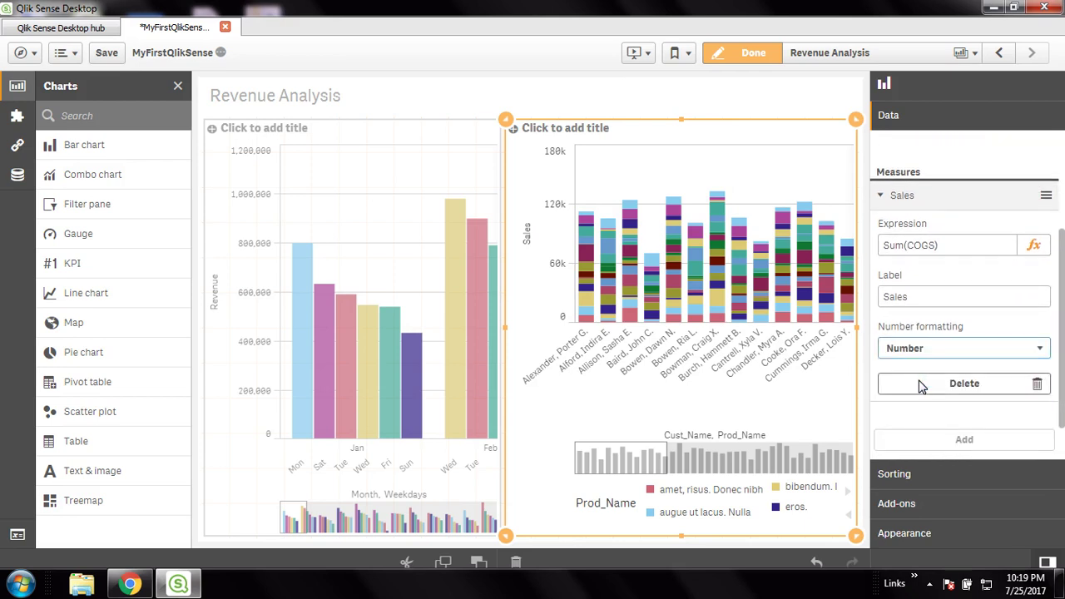
pyautogui.click(939, 347)
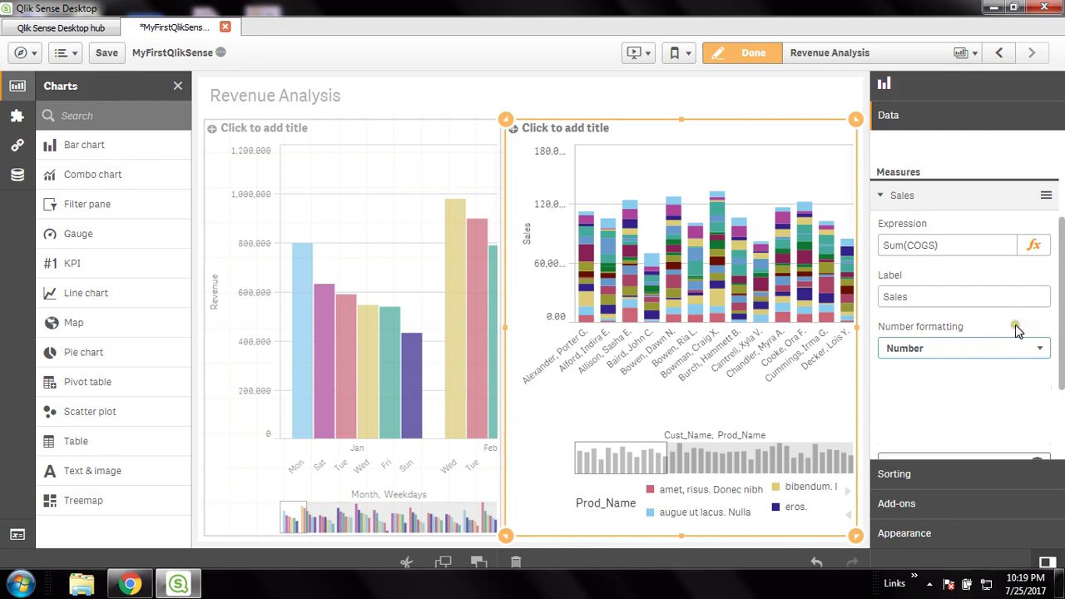
pyautogui.click(998, 347)
pyautogui.click(935, 366)
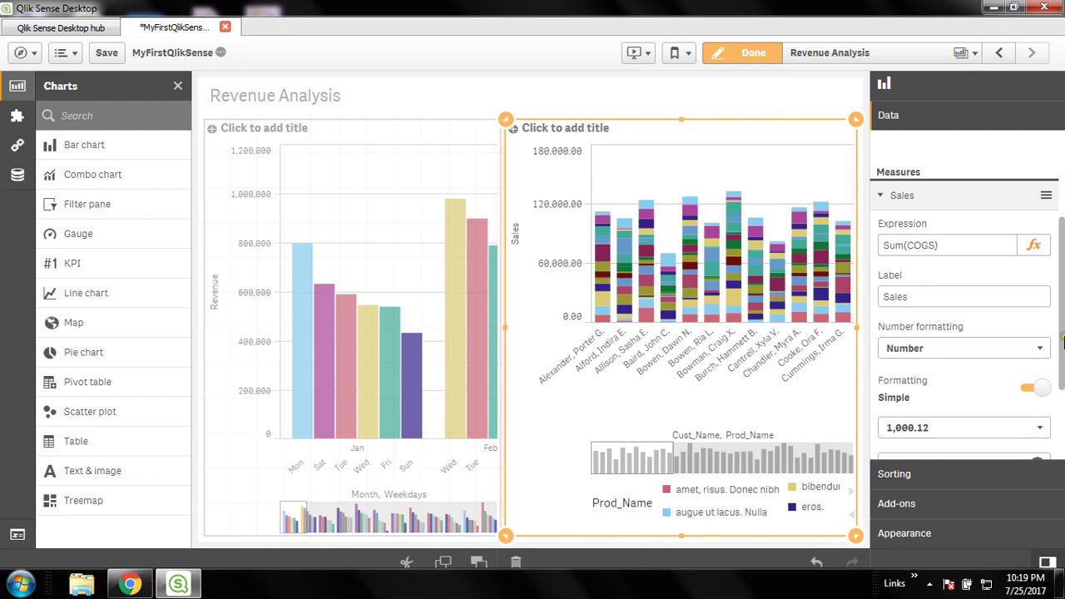
pyautogui.scroll(-2, 1061, 336)
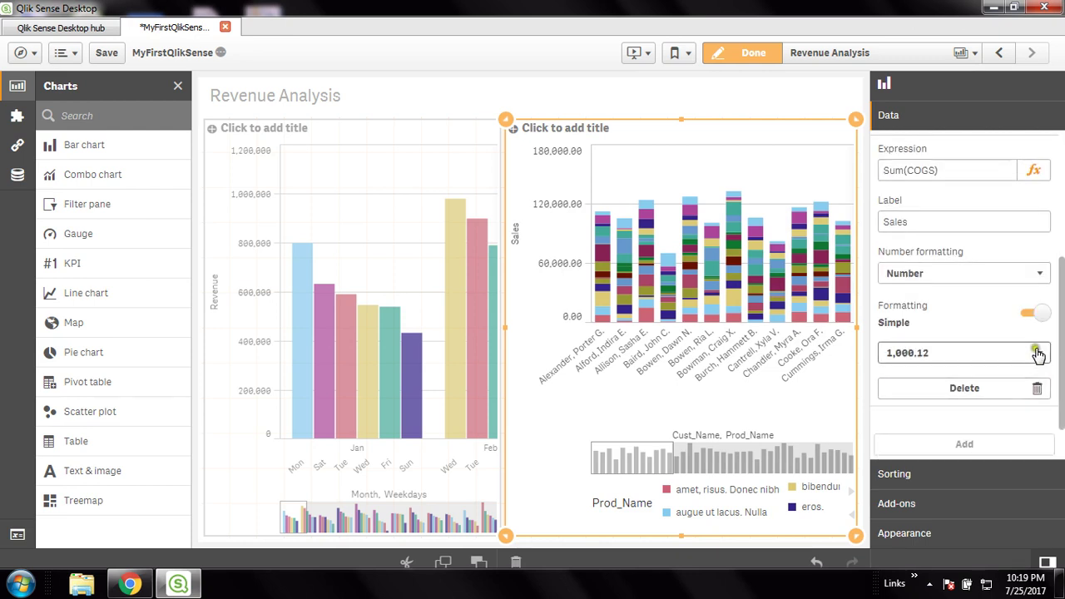
pyautogui.click(1038, 353)
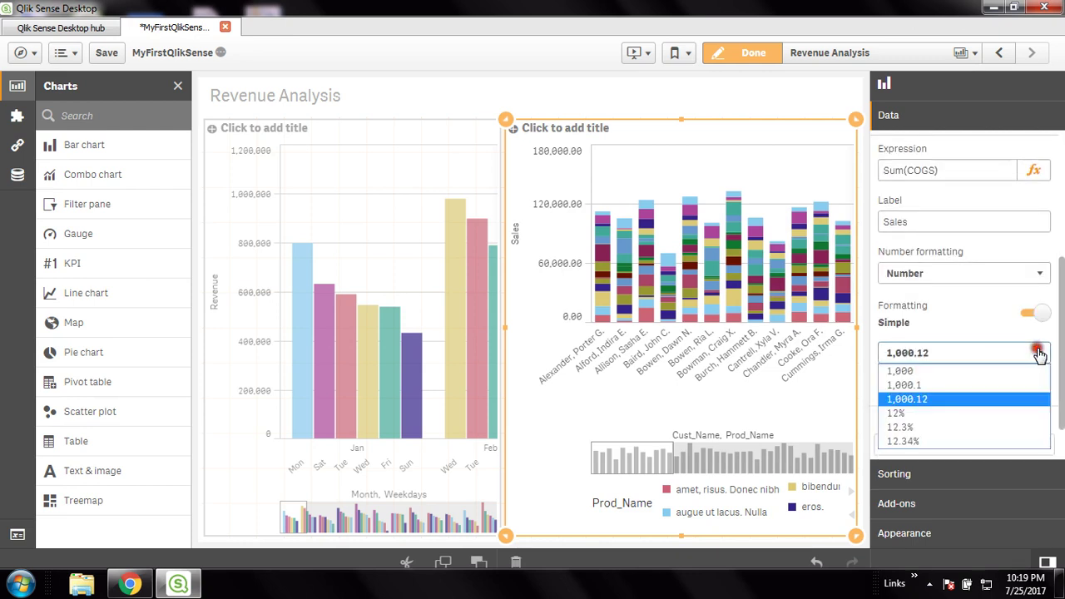
pyautogui.click(929, 371)
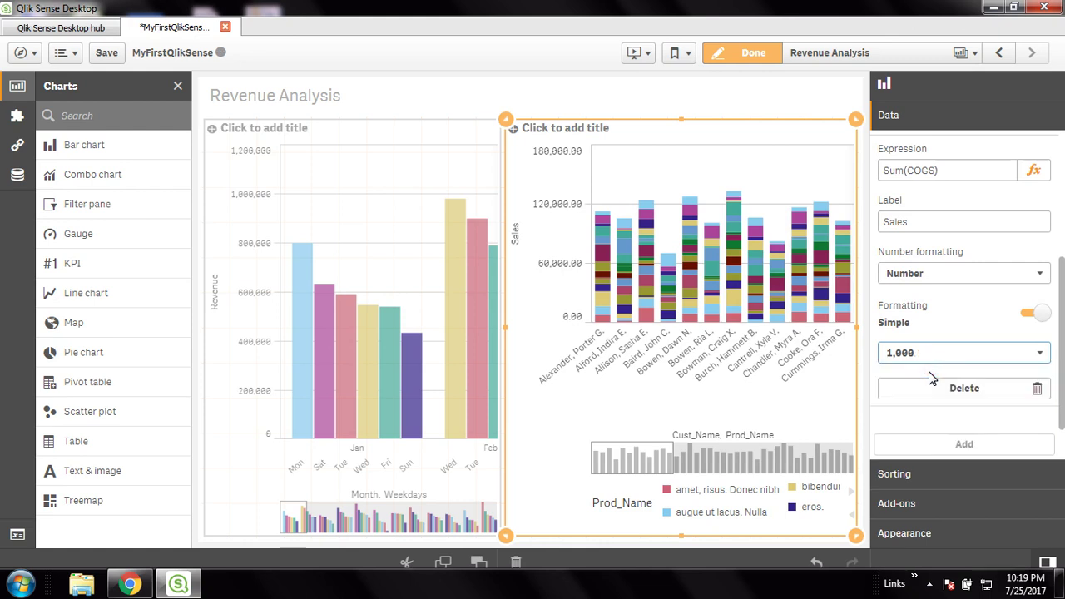
pyautogui.click(990, 291)
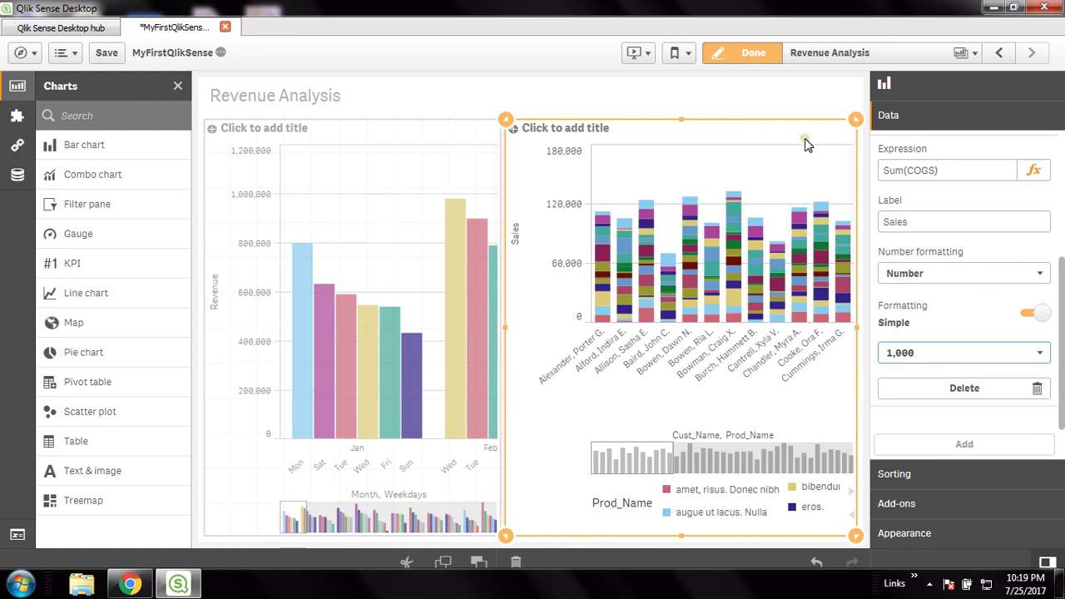
pyautogui.click(1060, 357)
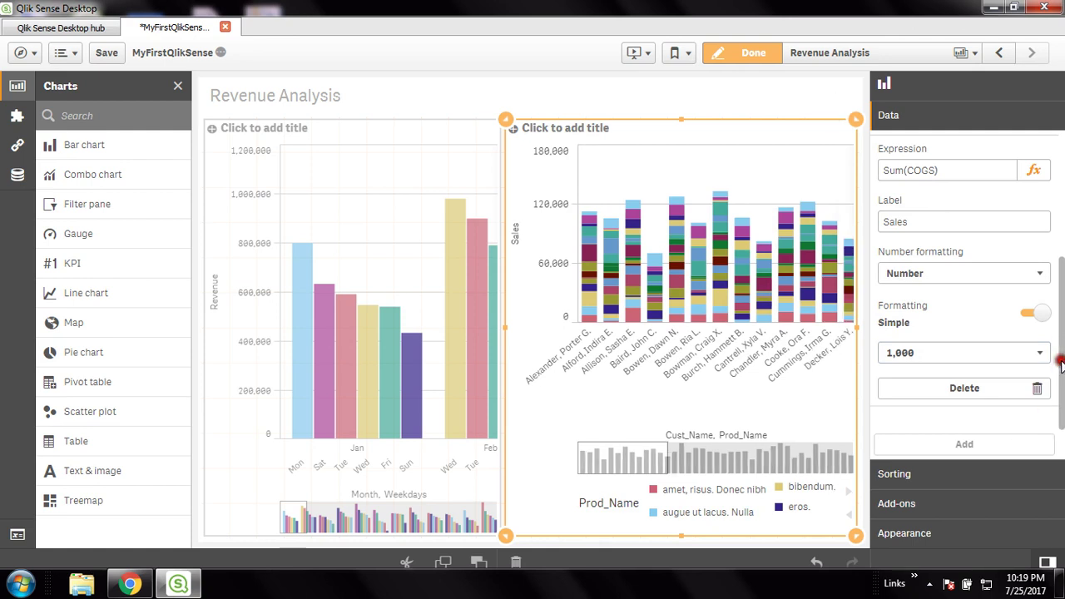
pyautogui.moveTo(1060, 360); pyautogui.dragTo(1060, 399)
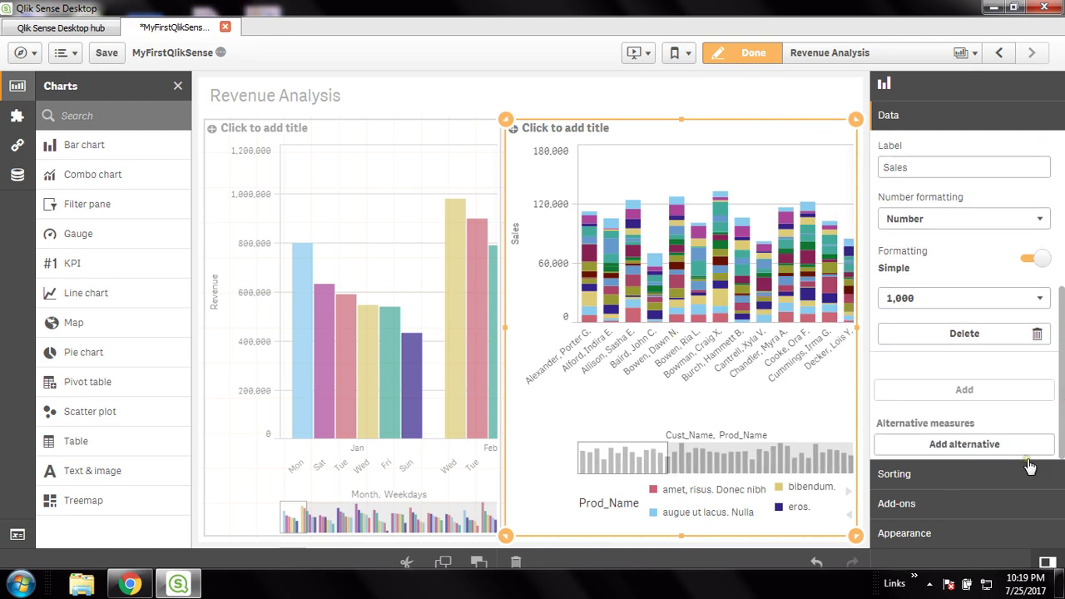
pyautogui.click(586, 136)
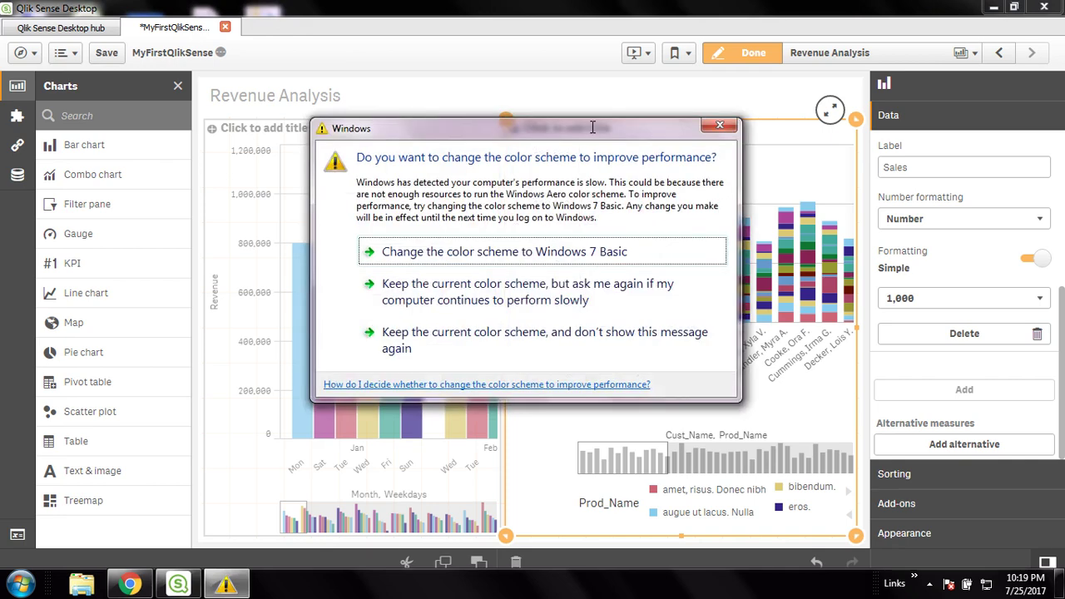
# Dismiss the colour-scheme prompt and begin retitling the stacked chart 'Customer wise Product Sales'.
pyautogui.click(719, 125)
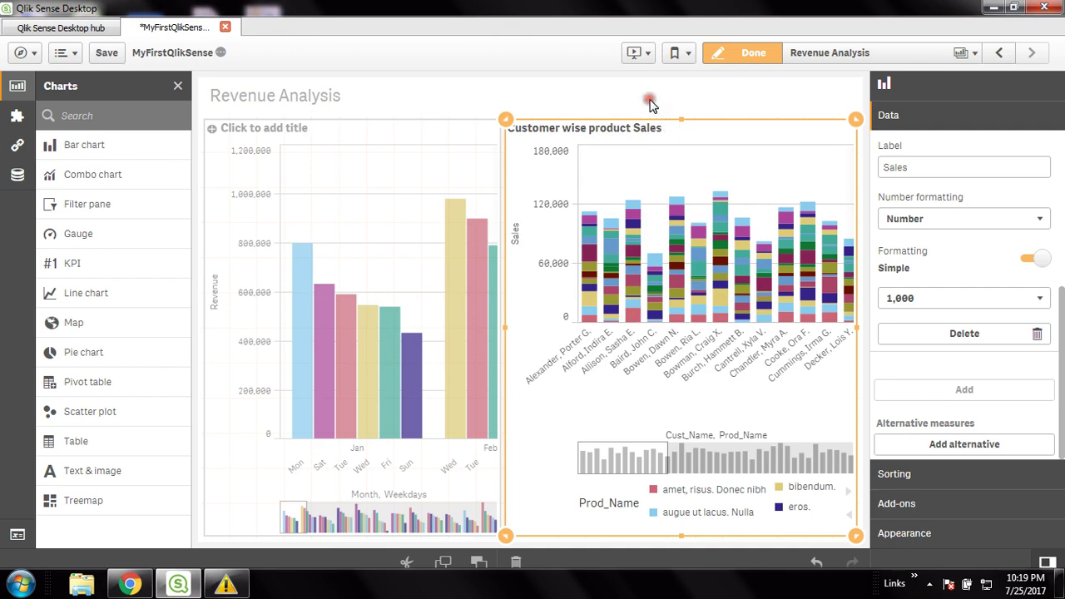
pyautogui.click(596, 124)
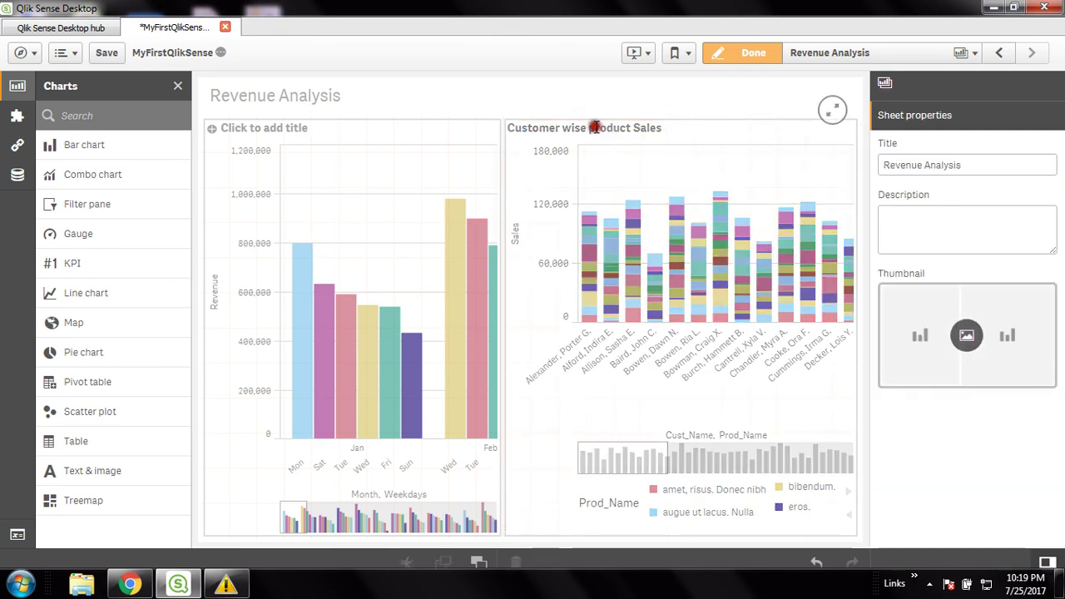
pyautogui.click(595, 131)
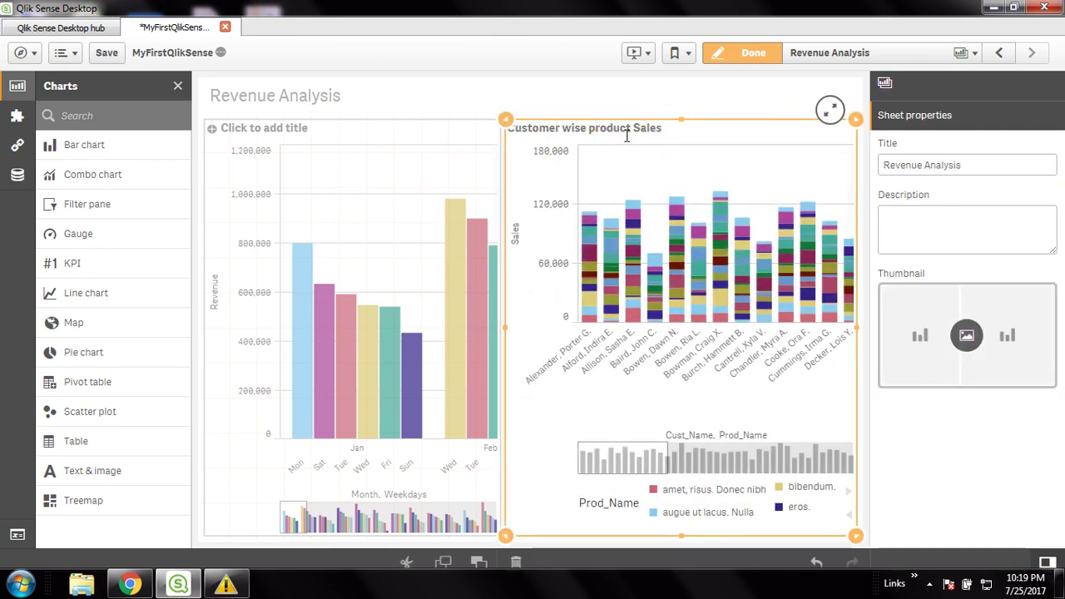
pyautogui.click(593, 130)
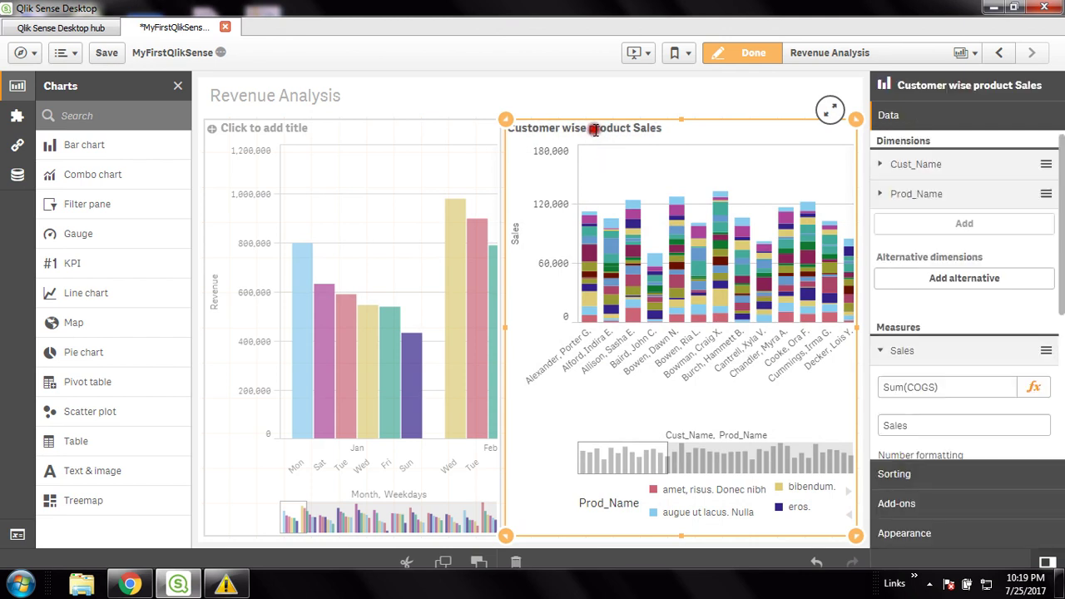
pyautogui.click(595, 131)
pyautogui.press('BackSpace')
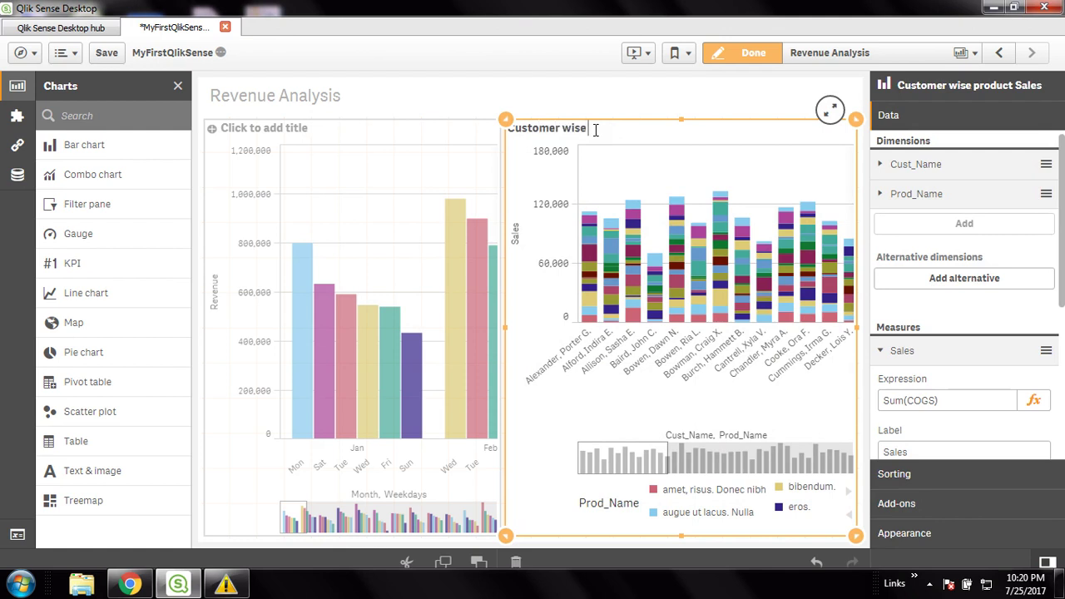
# Title the left revenue bar chart 'Month and Weekdays wise Revenue'.
pyautogui.click(314, 129)
pyautogui.click(301, 131)
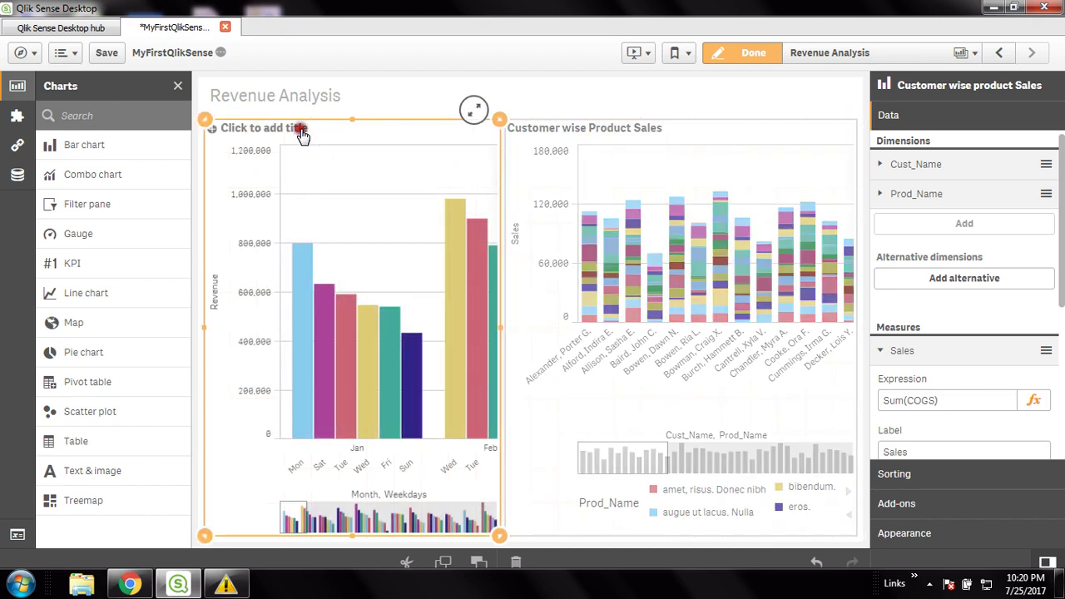
pyautogui.click(363, 129)
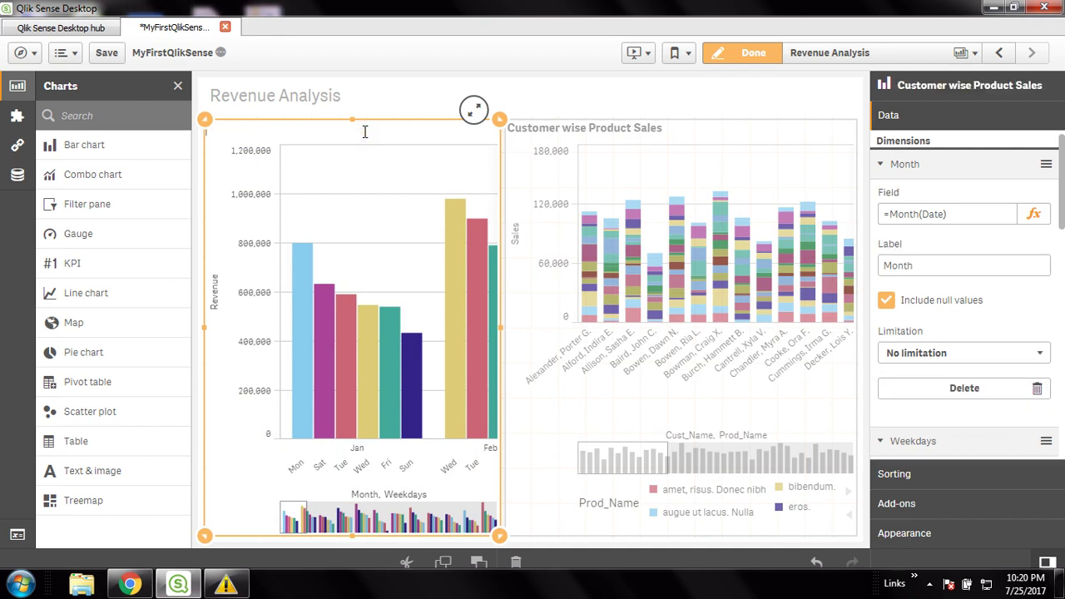
pyautogui.write('h and Weekdays wise Revenue')
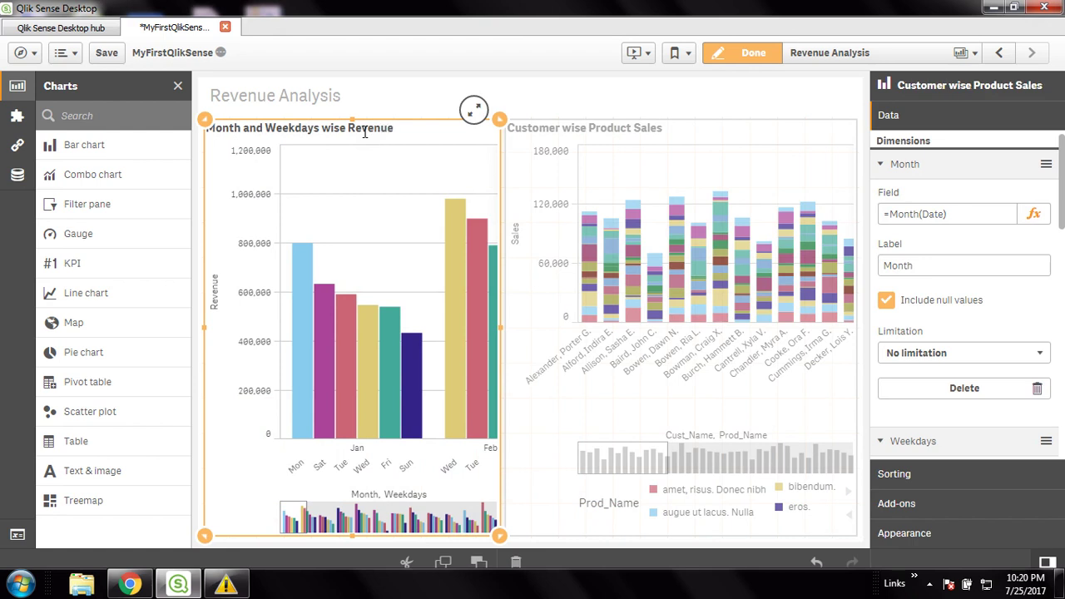
pyautogui.click(624, 108)
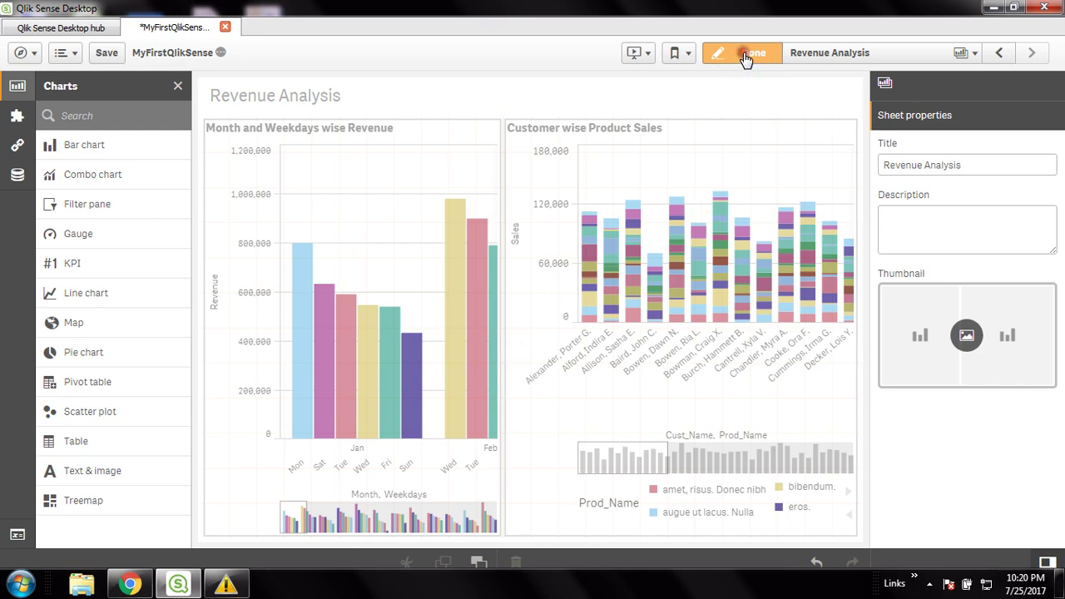
# Leave edit mode, then minimize, restore and re-maximize the Qlik Sense window.
pyautogui.click(745, 58)
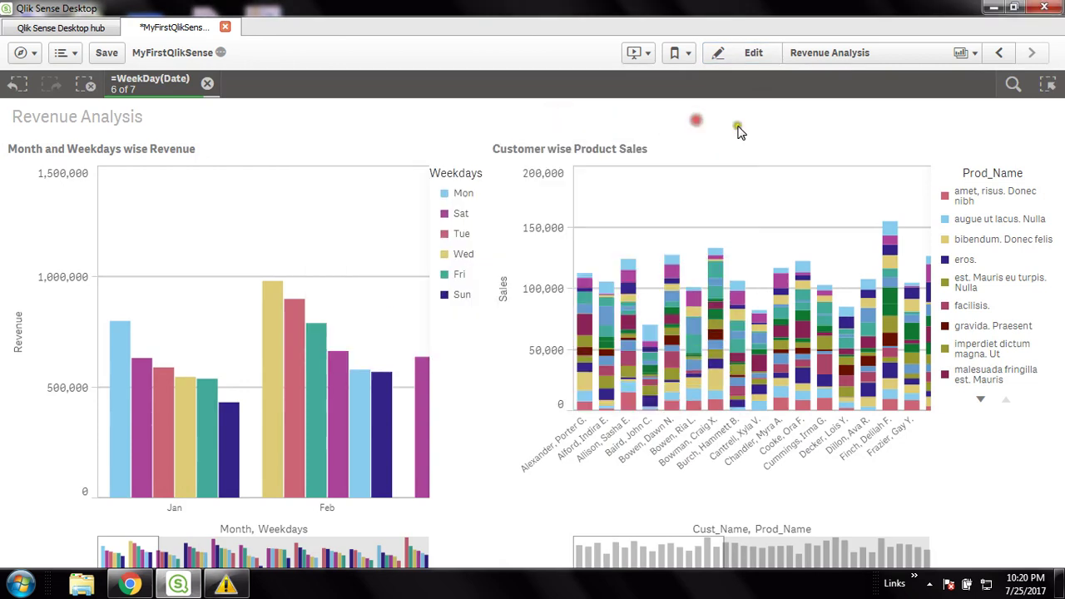
pyautogui.click(1013, 8)
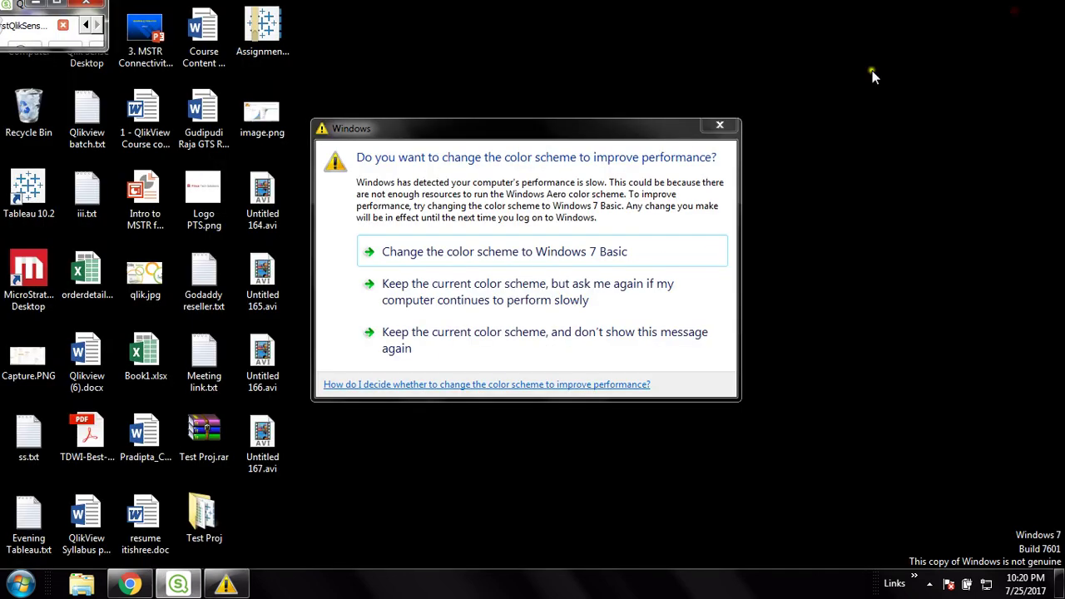
pyautogui.click(177, 585)
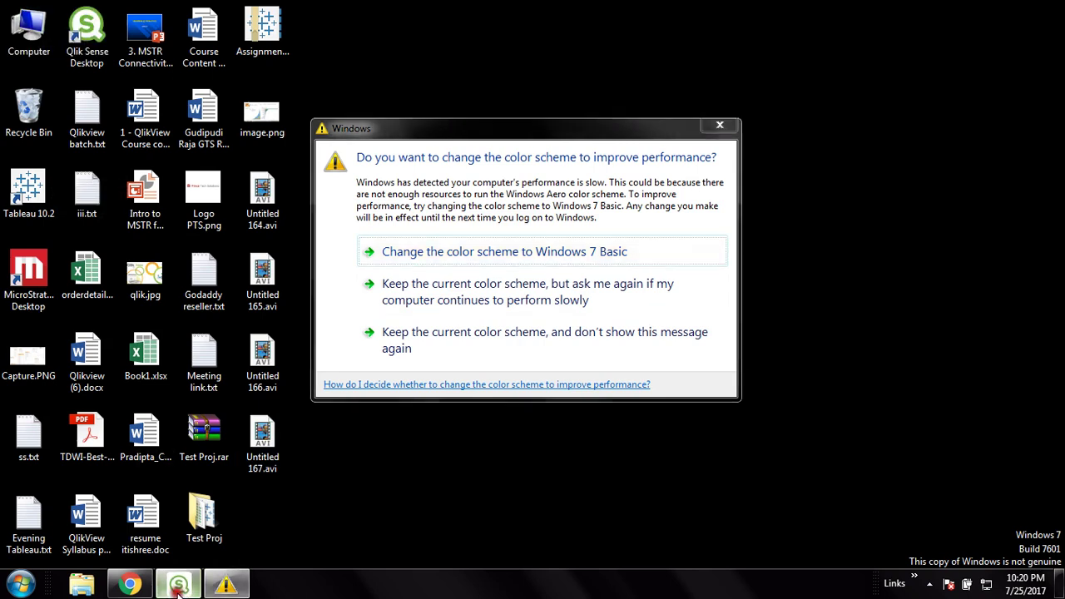
pyautogui.click(177, 585)
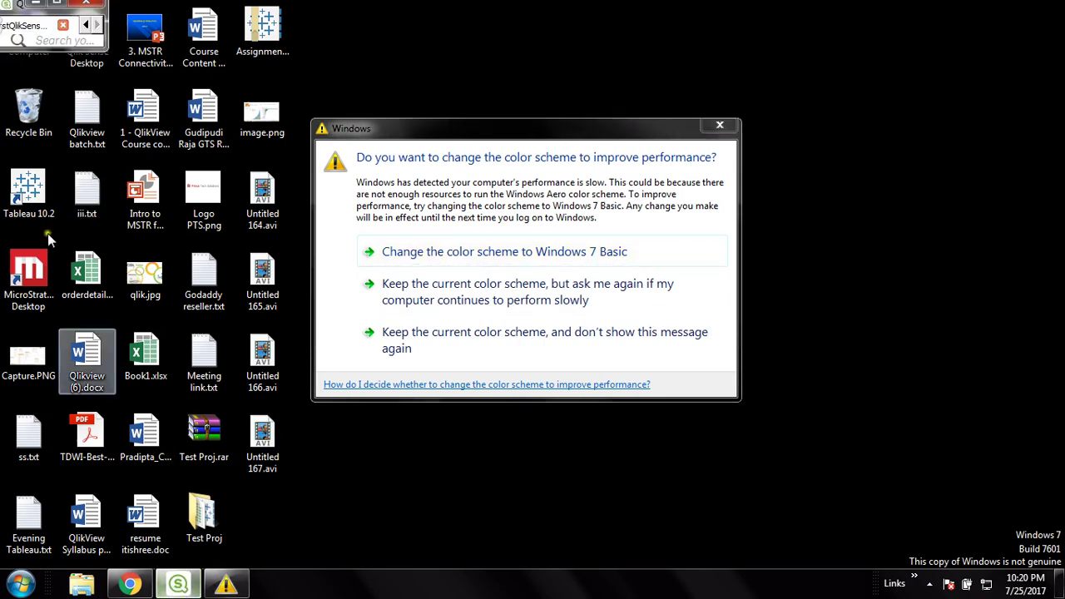
pyautogui.doubleClick(53, 8)
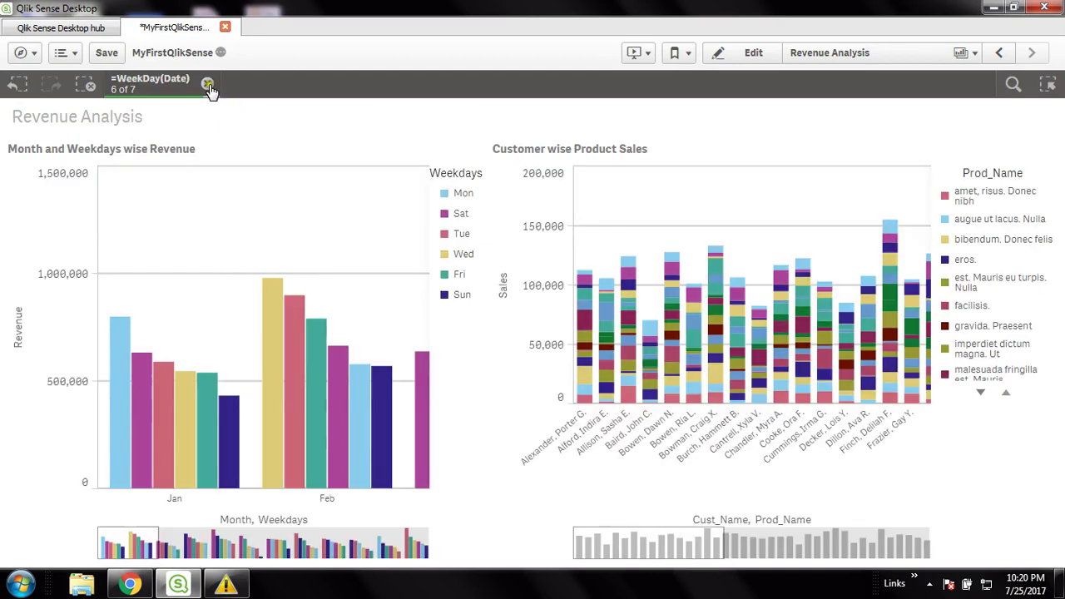
# Clear the WeekDay selection to show all seven weekdays, then scroll the legend and chart scrollbars.
pyautogui.click(207, 86)
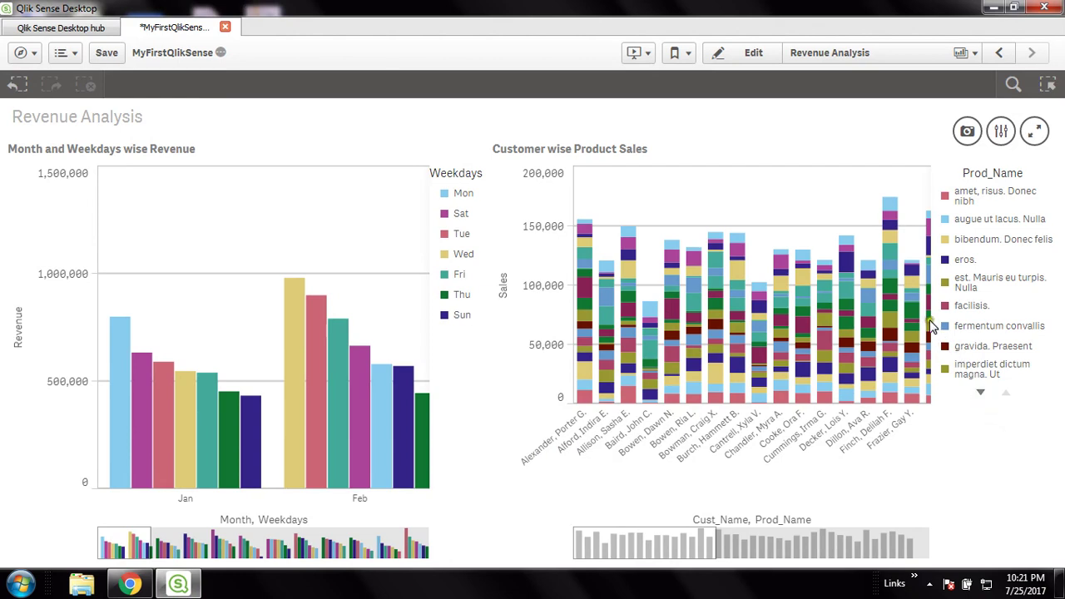
pyautogui.click(982, 395)
pyautogui.moveTo(981, 394); pyautogui.dragTo(981, 394)
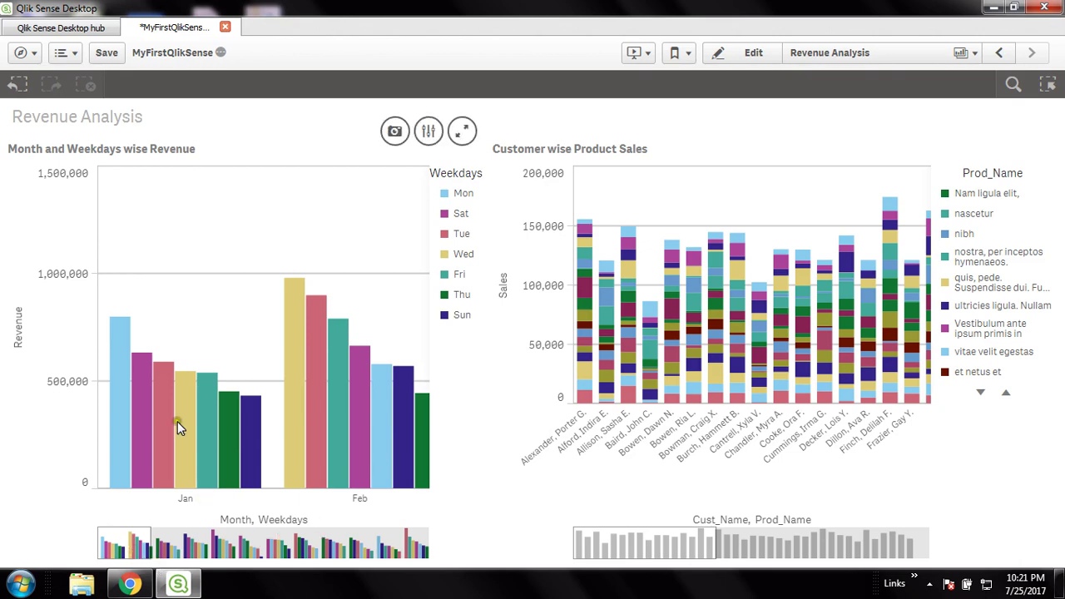
pyautogui.moveTo(875, 342)
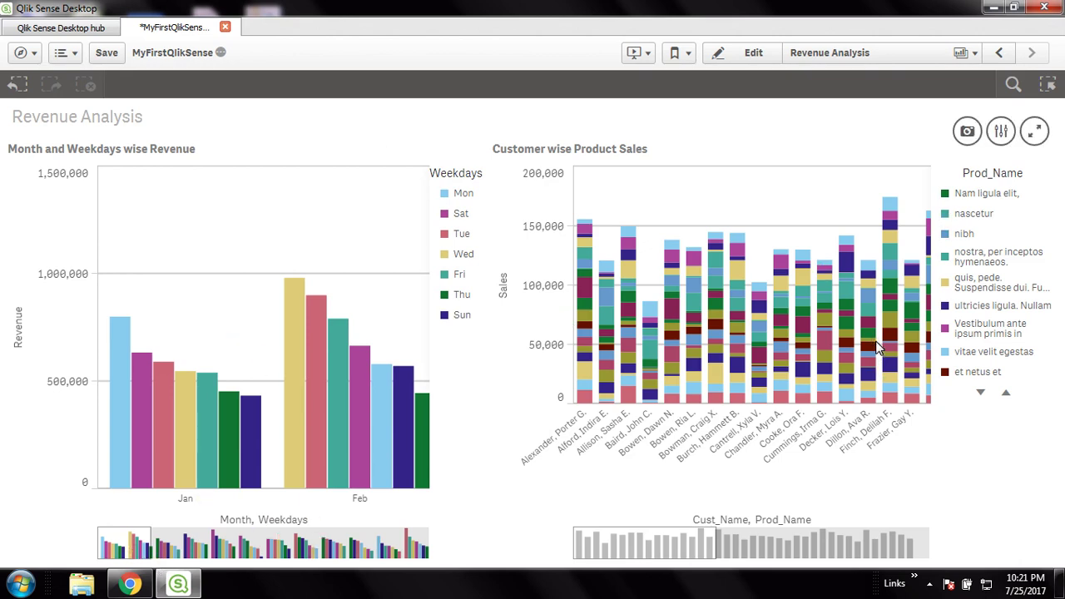
pyautogui.moveTo(123, 546); pyautogui.dragTo(184, 549)
pyautogui.moveTo(641, 551); pyautogui.dragTo(782, 543)
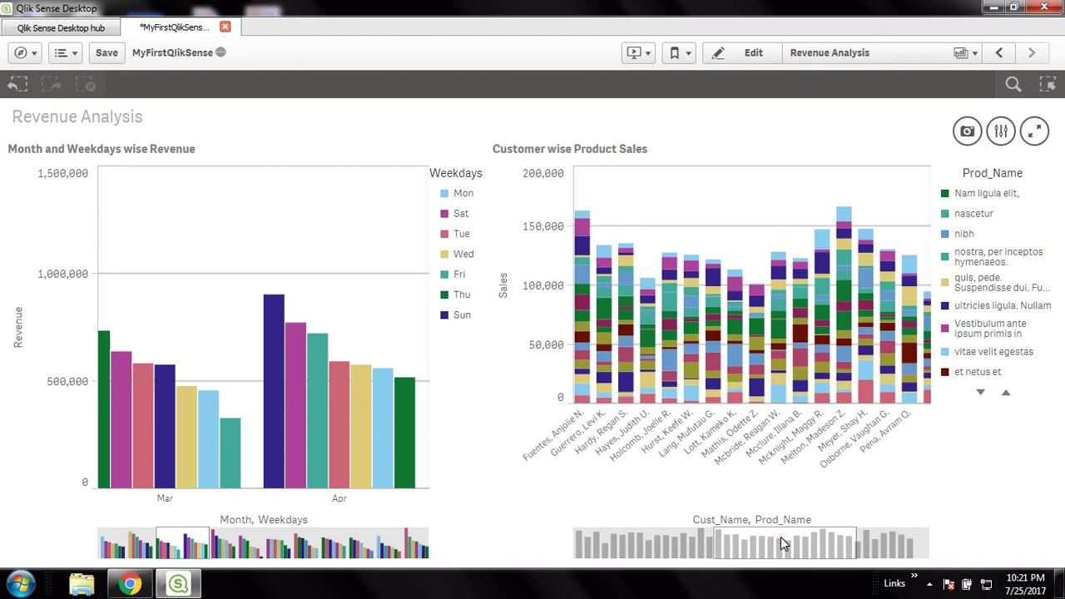
pyautogui.click(838, 413)
pyautogui.click(840, 211)
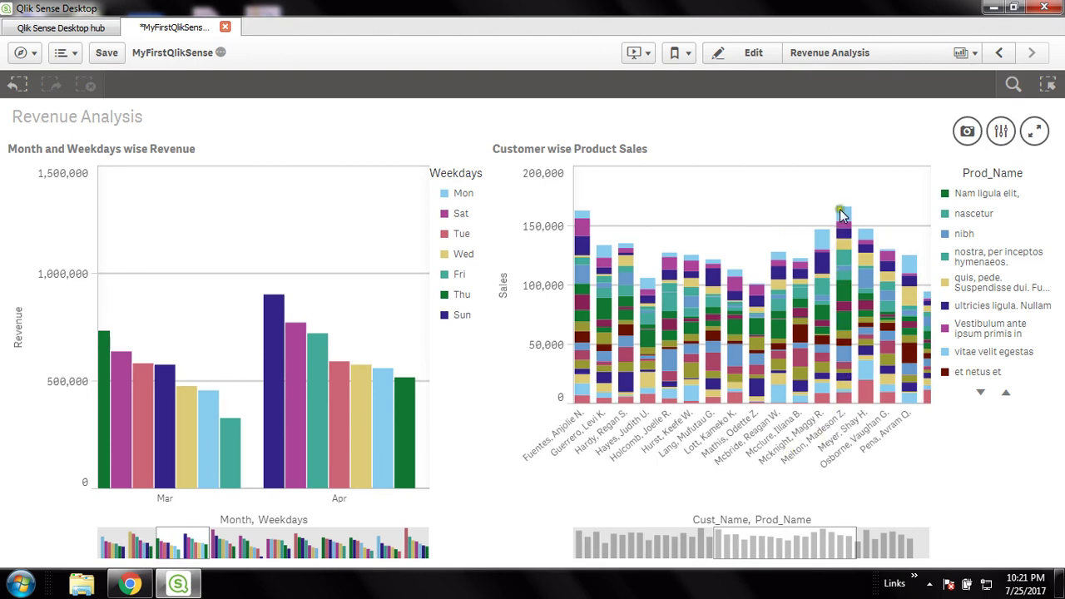